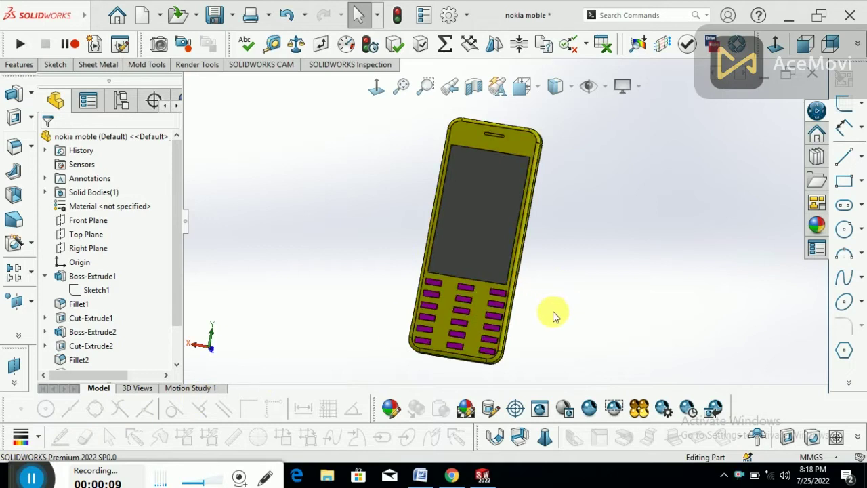
# Orbit and zoom around the phone to inspect its front, side edges and back
pyautogui.moveTo(550, 307)
pyautogui.mouseDown(button='middle')
pyautogui.moveTo(535, 288)
pyautogui.moveTo(542, 292)
pyautogui.mouseUp(button='middle')
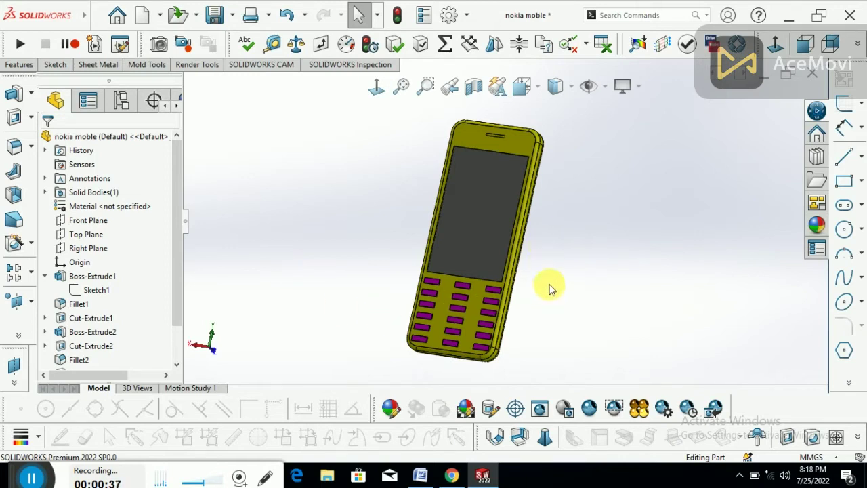
pyautogui.moveTo(555, 198); pyautogui.dragTo(548, 199, button='middle')
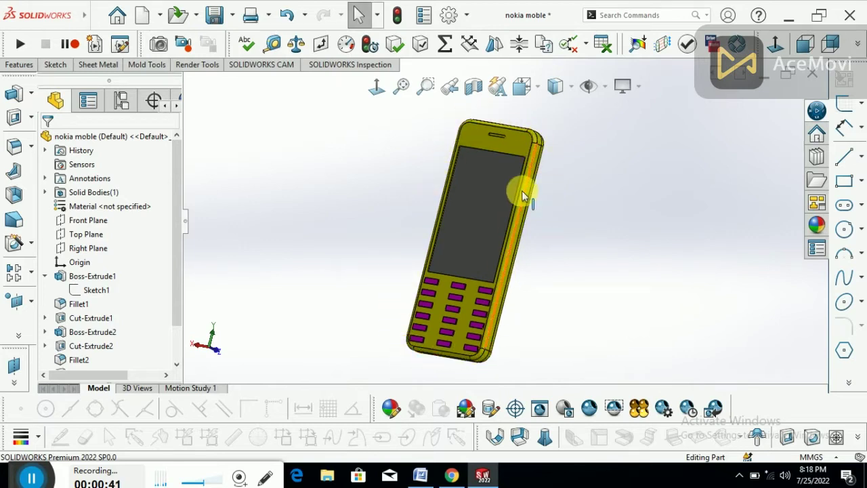
pyautogui.moveTo(547, 187)
pyautogui.mouseDown(button='middle')
pyautogui.moveTo(474, 166)
pyautogui.moveTo(515, 202)
pyautogui.moveTo(468, 183)
pyautogui.mouseUp(button='middle')
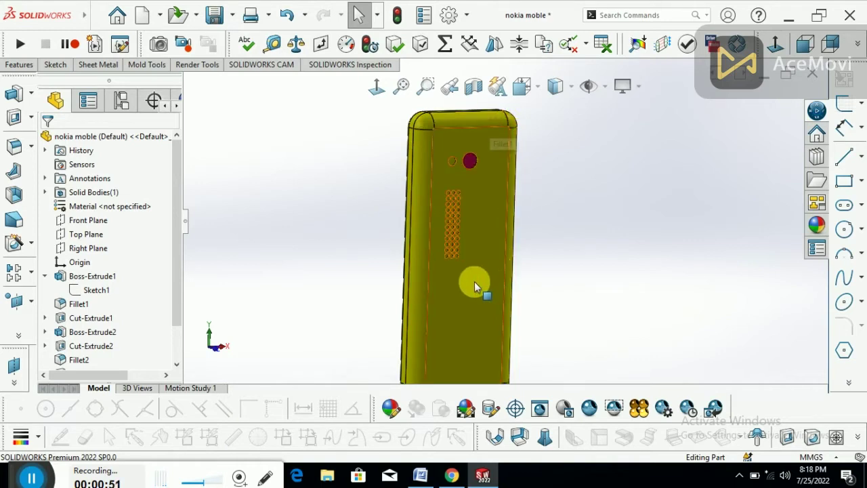
pyautogui.moveTo(474, 281)
pyautogui.mouseDown(button='middle')
pyautogui.moveTo(498, 218)
pyautogui.moveTo(509, 223)
pyautogui.mouseUp(button='middle')
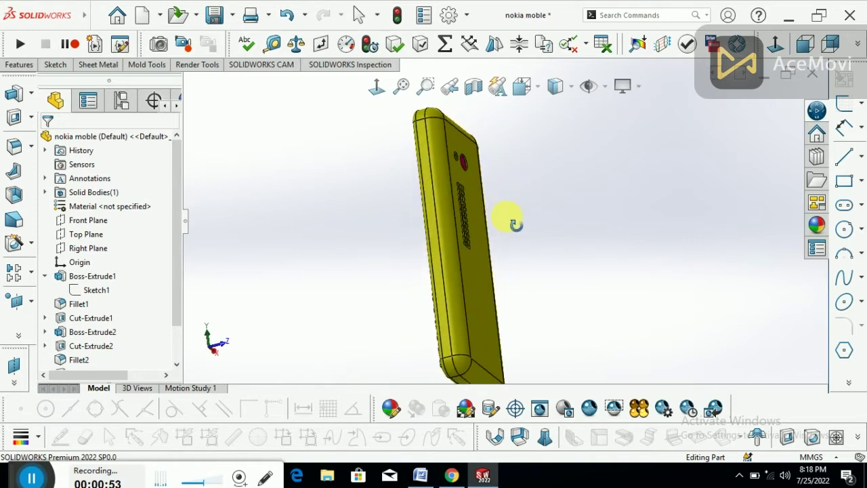
pyautogui.moveTo(468, 307)
pyautogui.mouseDown(button='middle')
pyautogui.moveTo(534, 291)
pyautogui.moveTo(519, 228)
pyautogui.moveTo(512, 290)
pyautogui.moveTo(551, 296)
pyautogui.moveTo(553, 286)
pyautogui.moveTo(484, 217)
pyautogui.mouseUp(button='middle')
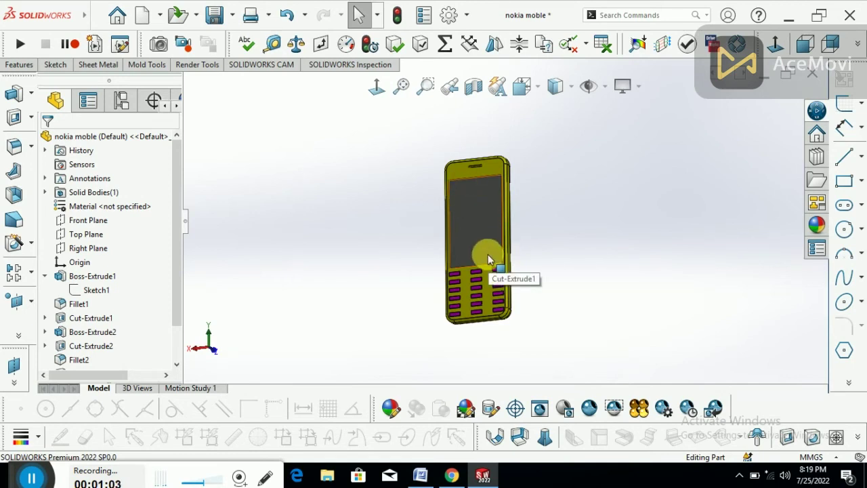
pyautogui.scroll(-3, 488, 282)
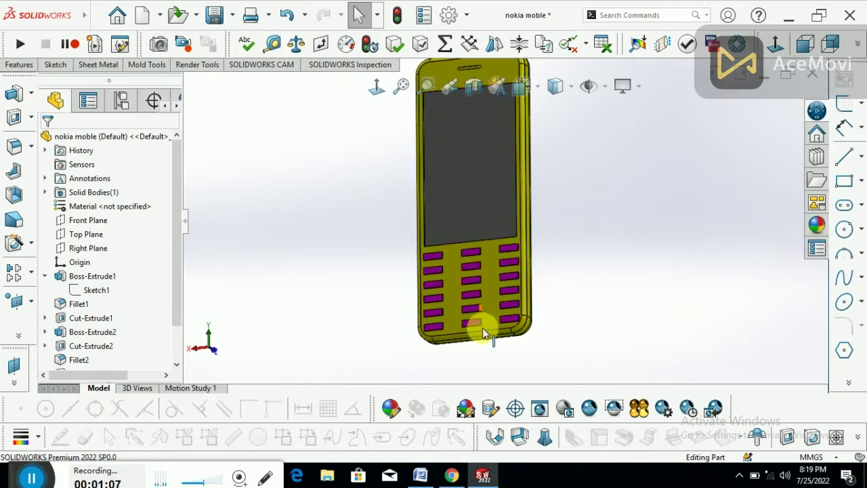
pyautogui.scroll(3, 482, 232)
pyautogui.scroll(-2, 477, 108)
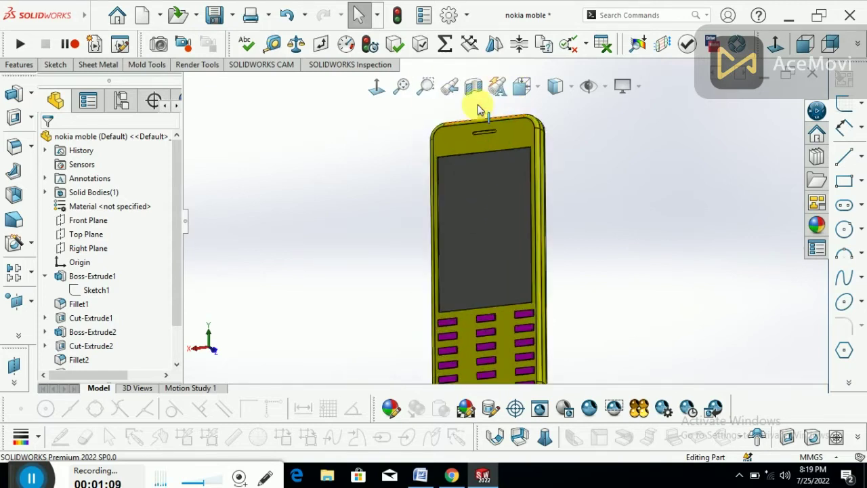
pyautogui.scroll(-1, 478, 108)
pyautogui.scroll(-2, 488, 139)
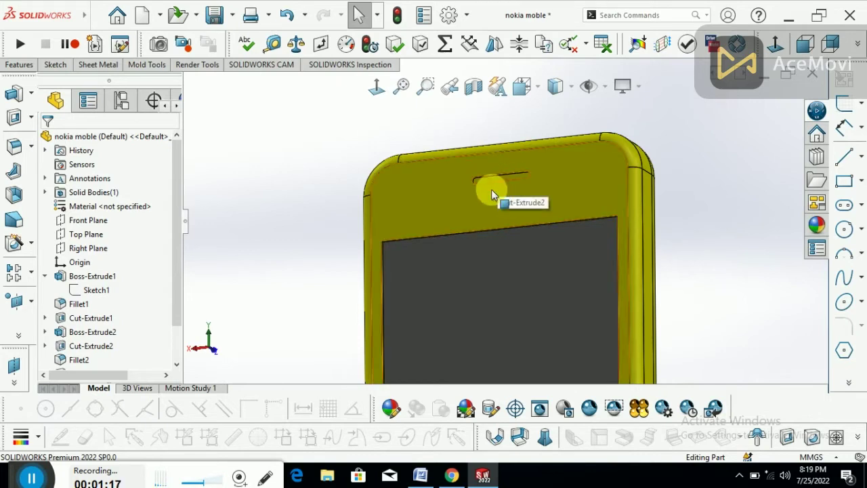
pyautogui.scroll(4, 494, 196)
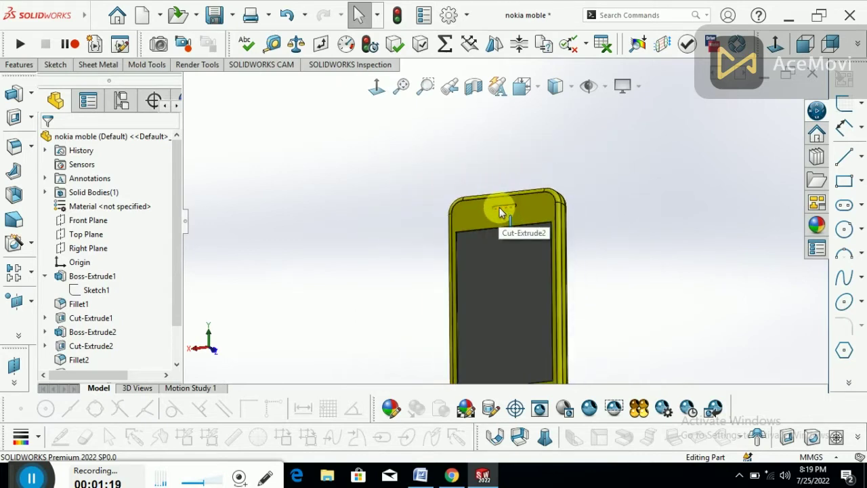
pyautogui.scroll(-2, 501, 211)
pyautogui.scroll(1, 504, 250)
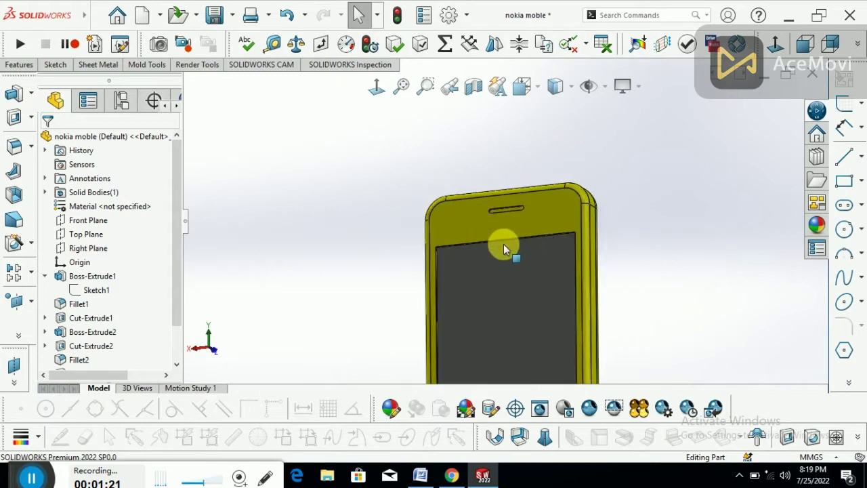
pyautogui.scroll(2, 504, 249)
pyautogui.moveTo(530, 224)
pyautogui.mouseDown(button='middle')
pyautogui.moveTo(535, 254)
pyautogui.moveTo(519, 202)
pyautogui.mouseUp(button='middle')
pyautogui.scroll(-3, 518, 201)
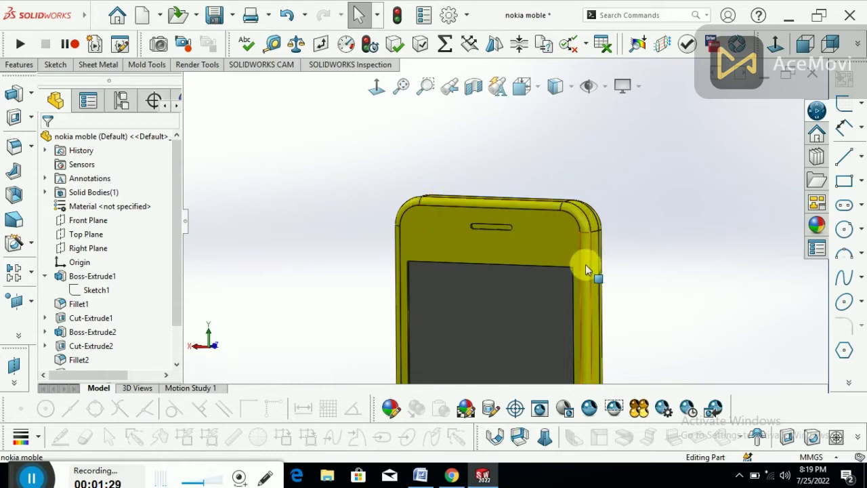
pyautogui.scroll(3, 492, 221)
pyautogui.scroll(3, 507, 252)
pyautogui.moveTo(507, 259)
pyautogui.mouseDown(button='middle')
pyautogui.moveTo(490, 253)
pyautogui.moveTo(381, 281)
pyautogui.moveTo(430, 280)
pyautogui.moveTo(403, 246)
pyautogui.moveTo(476, 266)
pyautogui.mouseUp(button='middle')
pyautogui.scroll(-3, 510, 262)
pyautogui.scroll(-3, 493, 227)
pyautogui.moveTo(504, 219)
pyautogui.mouseDown(button='middle')
pyautogui.moveTo(519, 246)
pyautogui.moveTo(495, 244)
pyautogui.moveTo(508, 205)
pyautogui.moveTo(483, 187)
pyautogui.mouseUp(button='middle')
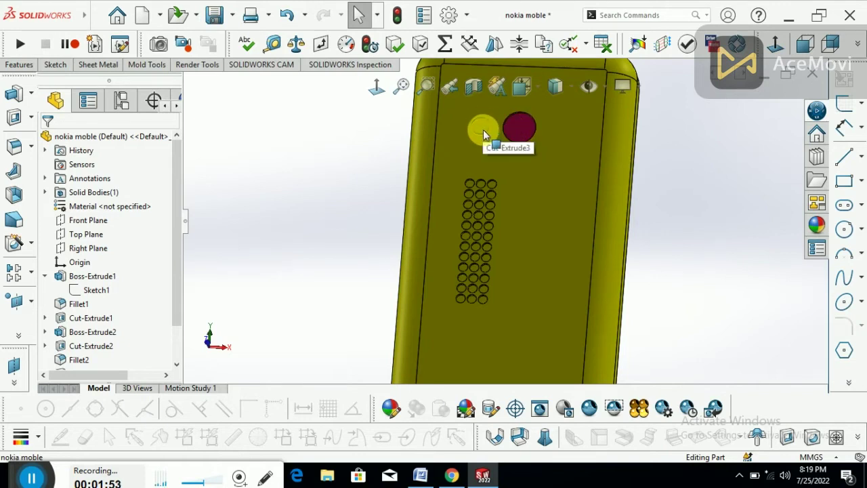
pyautogui.scroll(5, 507, 231)
pyautogui.moveTo(474, 232)
pyautogui.mouseDown(button='middle')
pyautogui.moveTo(464, 228)
pyautogui.moveTo(548, 241)
pyautogui.moveTo(590, 155)
pyautogui.moveTo(571, 224)
pyautogui.moveTo(604, 228)
pyautogui.moveTo(559, 255)
pyautogui.moveTo(458, 251)
pyautogui.moveTo(400, 288)
pyautogui.mouseUp(button='middle')
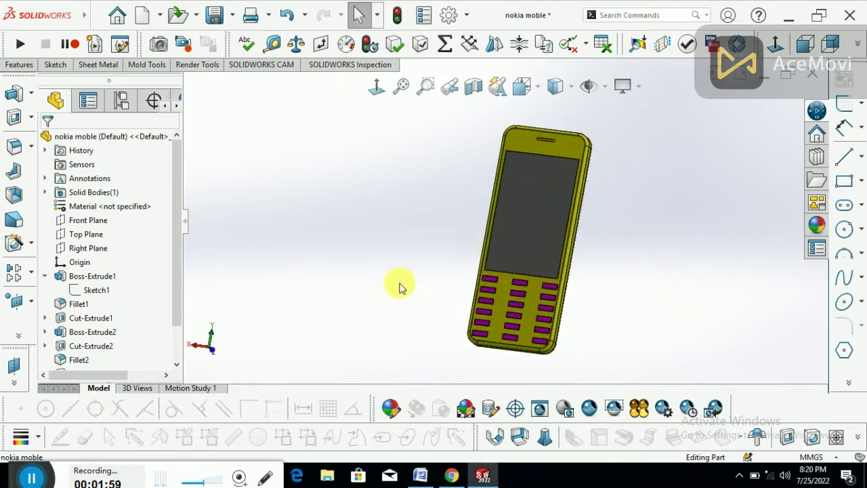
# Expand Boss-Extrude1 in the feature tree and open its Sketch1 for editing
pyautogui.click(74, 276)
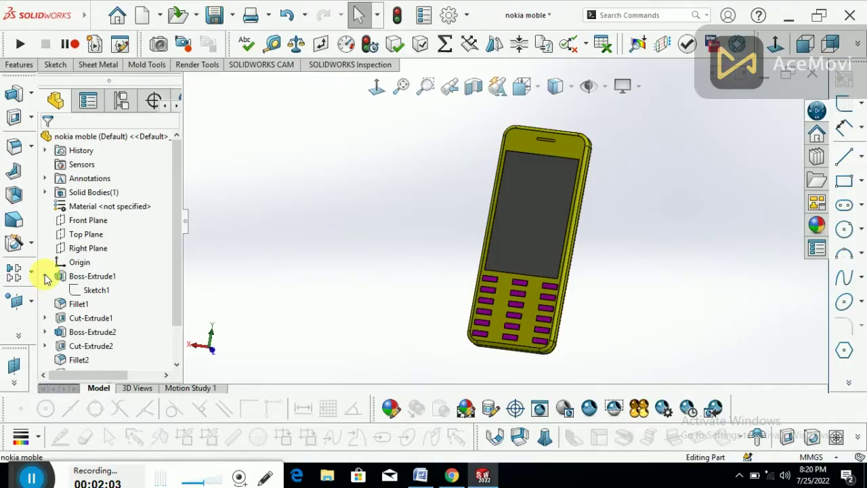
pyautogui.click(44, 276)
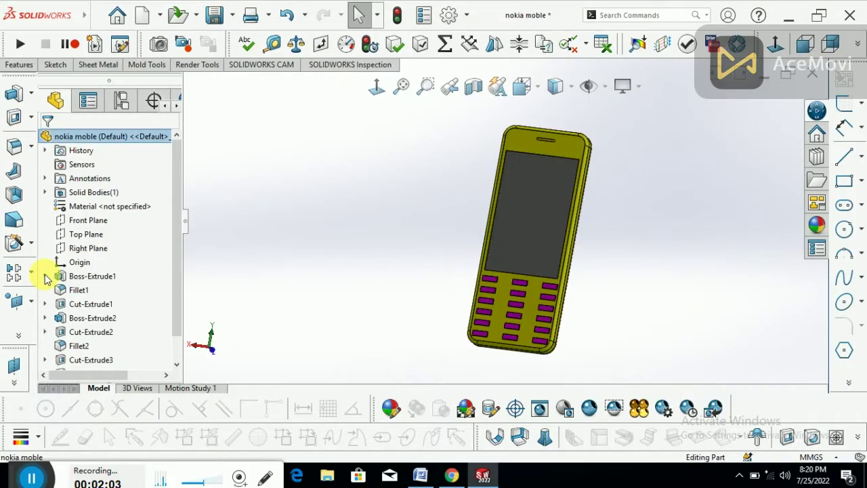
pyautogui.click(87, 283)
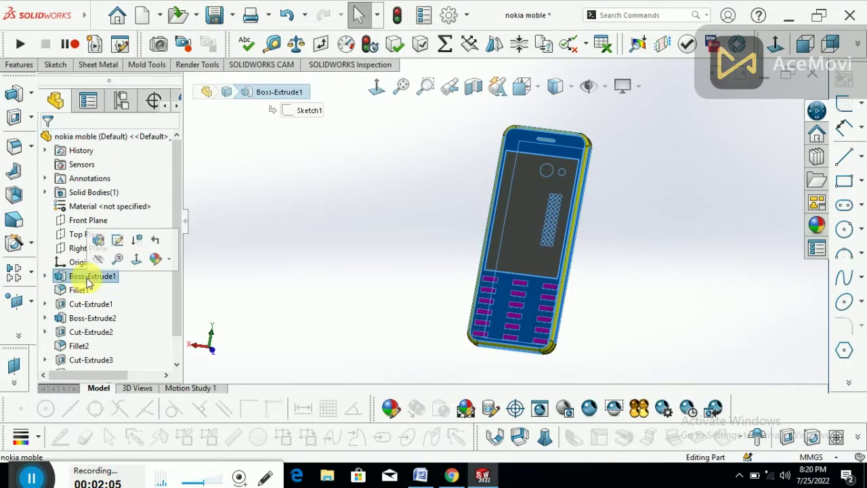
pyautogui.click(46, 276)
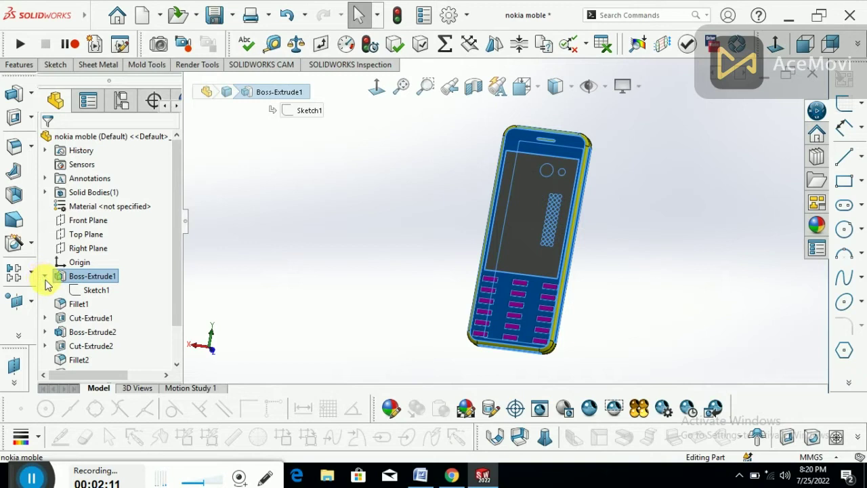
pyautogui.click(95, 290)
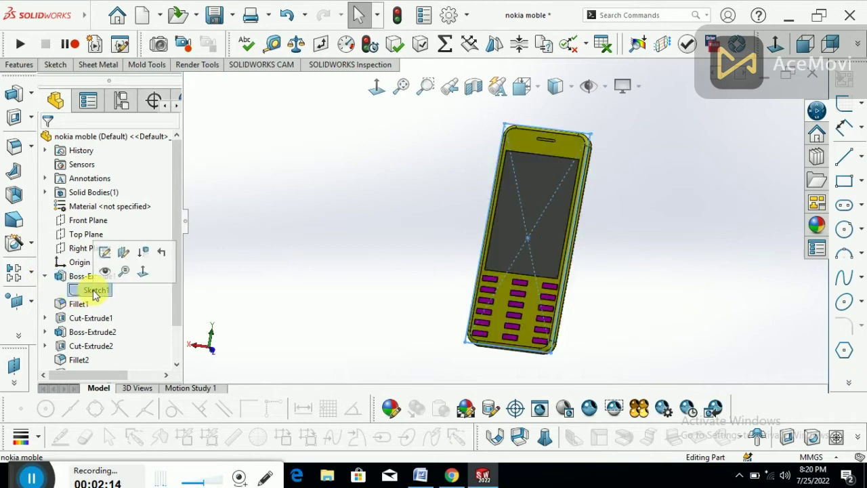
pyautogui.click(105, 253)
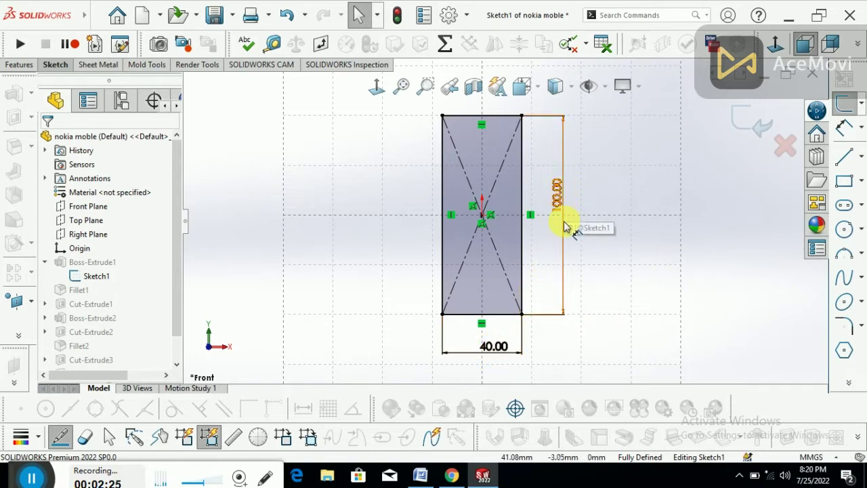
# Zoom out with Z and activate the Rectangle tool in Sketch1
pyautogui.click(862, 183)
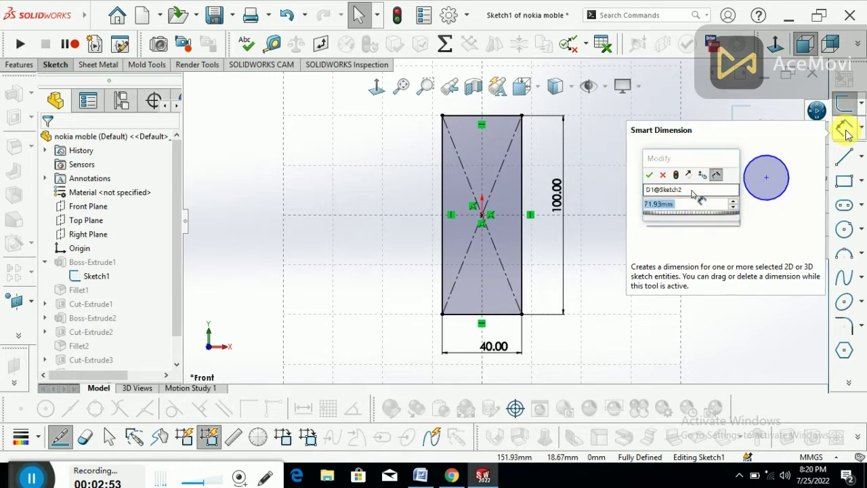
pyautogui.press('z')
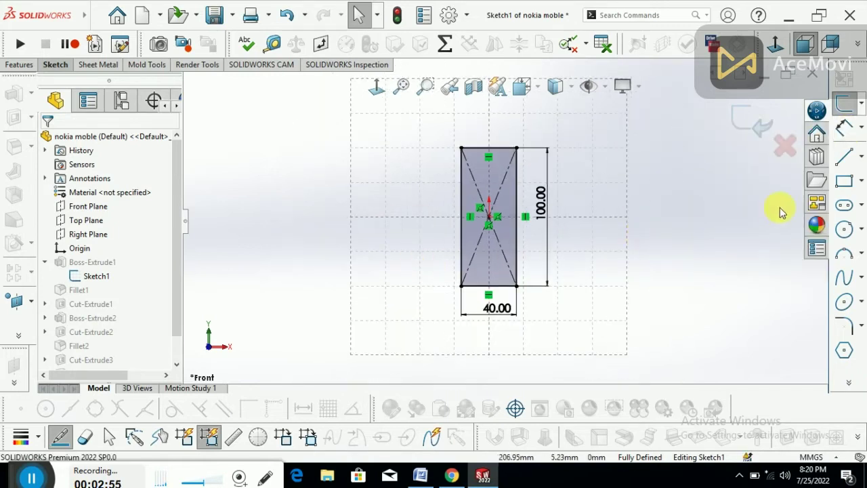
pyautogui.click(847, 183)
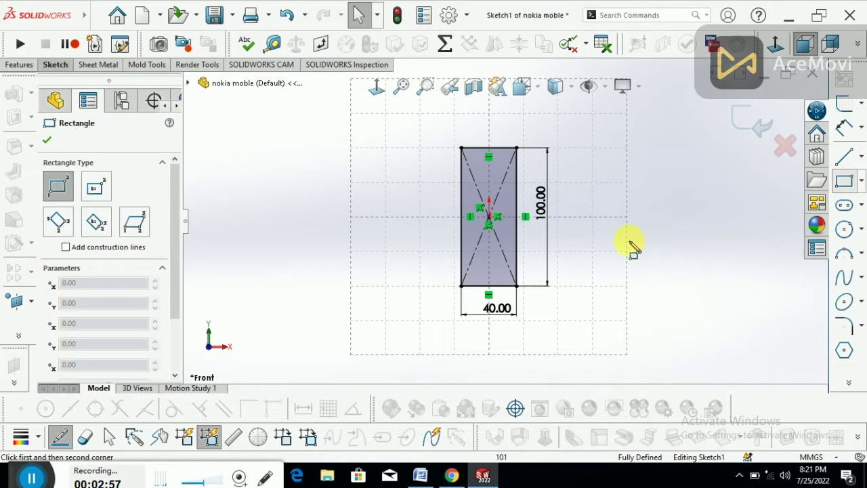
# Draw a centre rectangle to the right and dimension it 40 wide by 100 tall
pyautogui.click(860, 180)
pyautogui.click(772, 194)
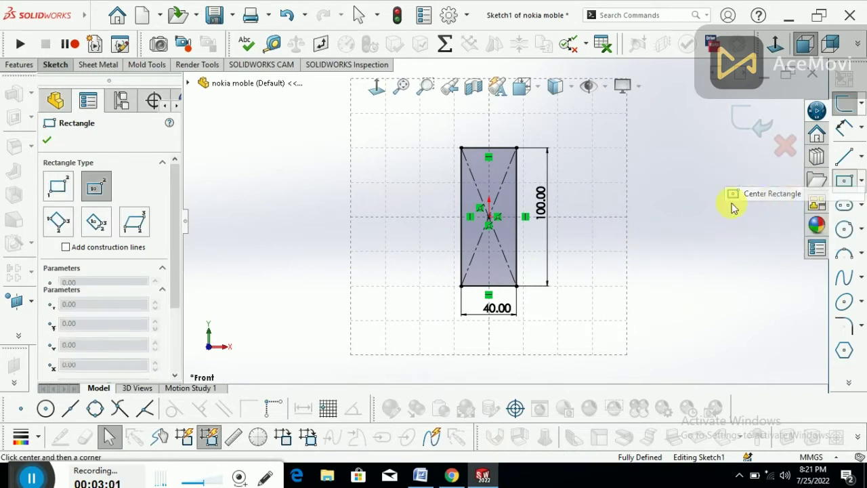
pyautogui.click(624, 261)
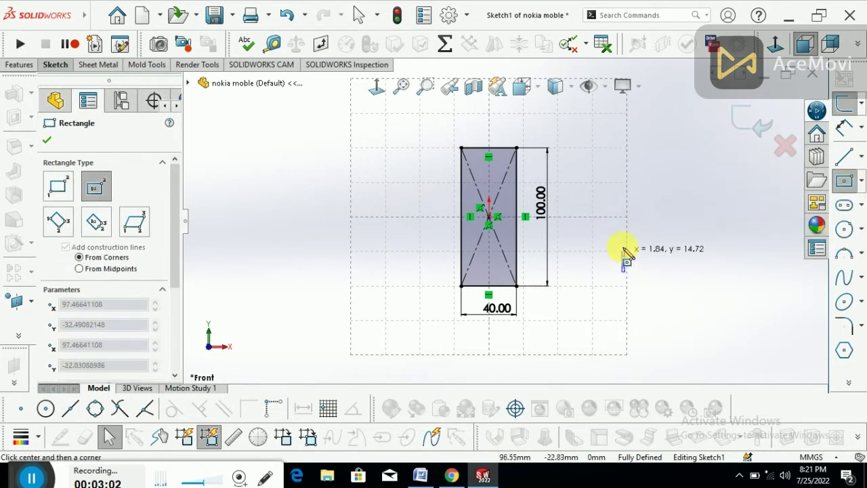
pyautogui.click(649, 186)
pyautogui.scroll(-2, 705, 217)
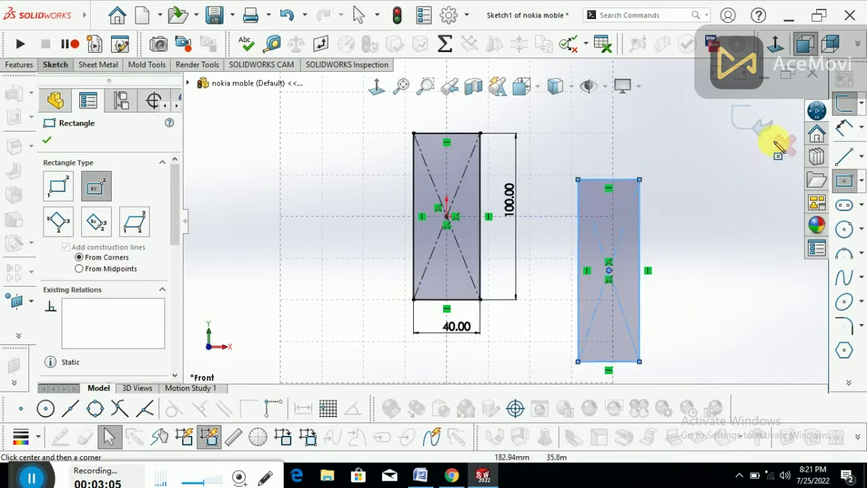
pyautogui.click(844, 128)
pyautogui.click(621, 179)
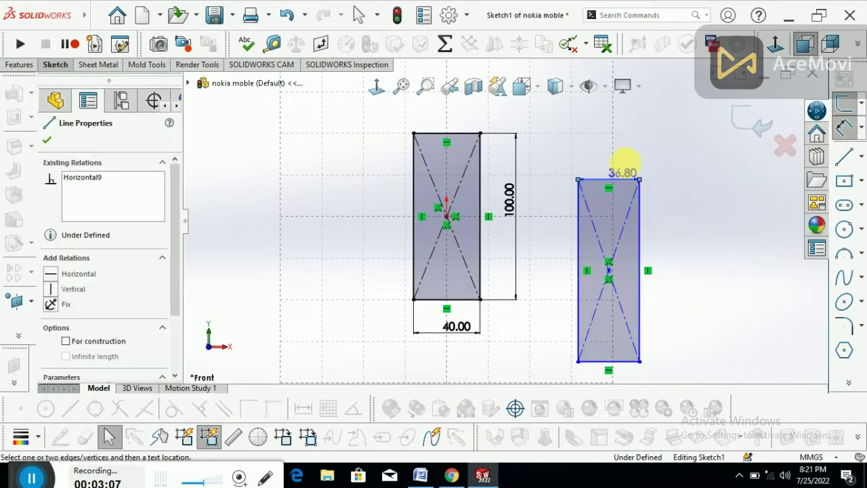
pyautogui.click(628, 157)
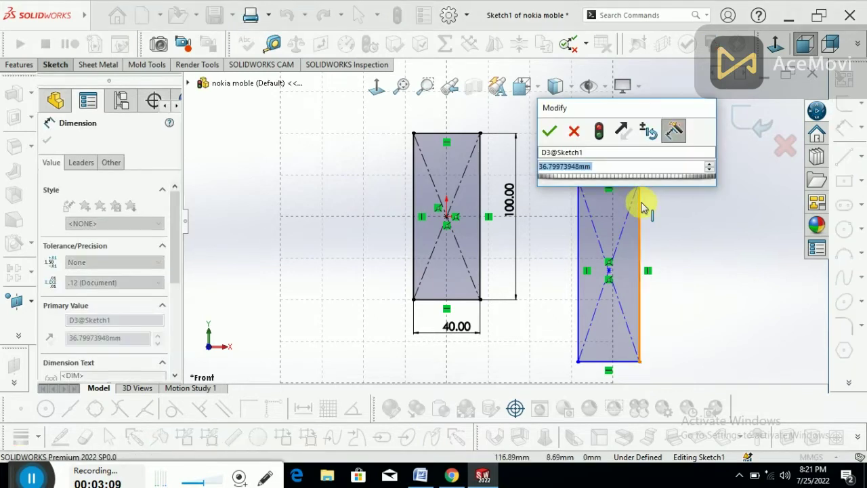
pyautogui.write('40.00mm')
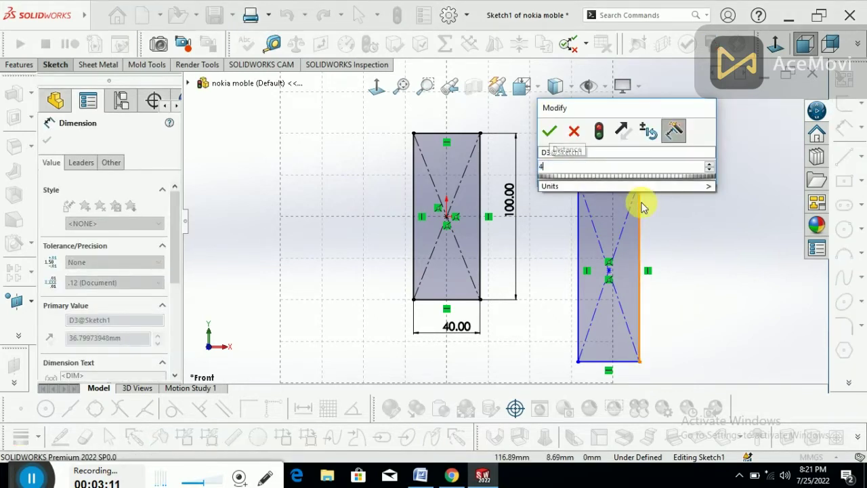
pyautogui.click(649, 236)
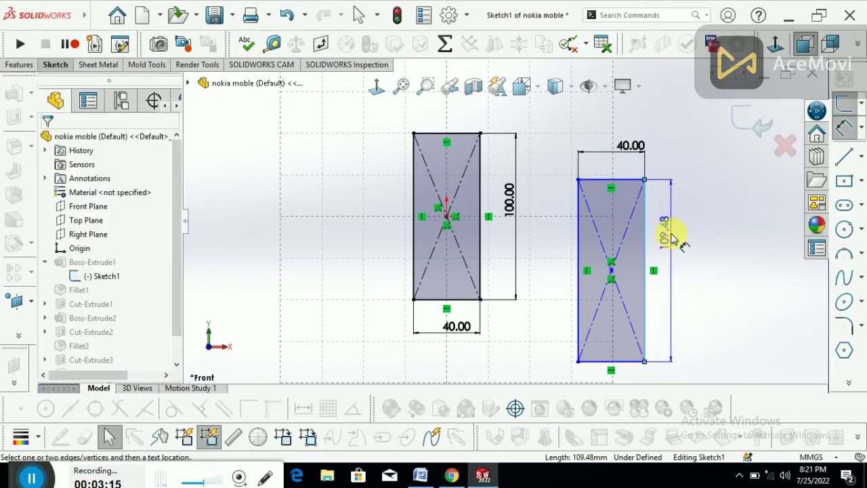
pyautogui.click(674, 252)
pyautogui.write('100')
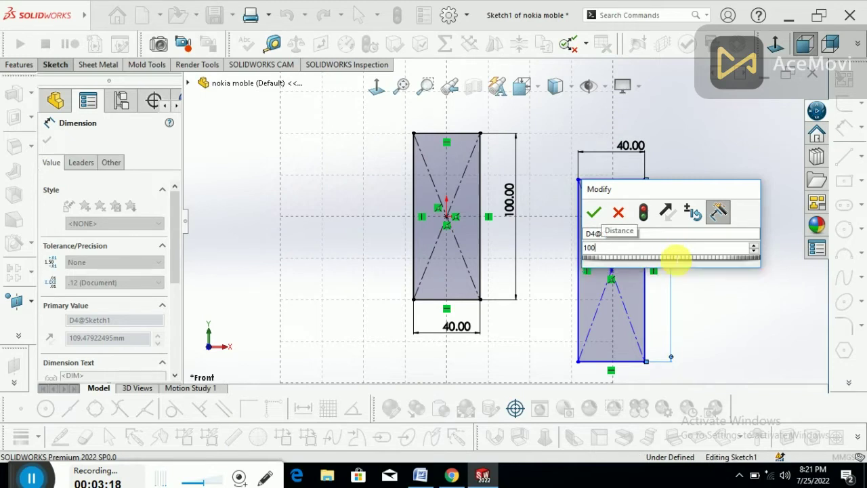
pyautogui.press('Return')
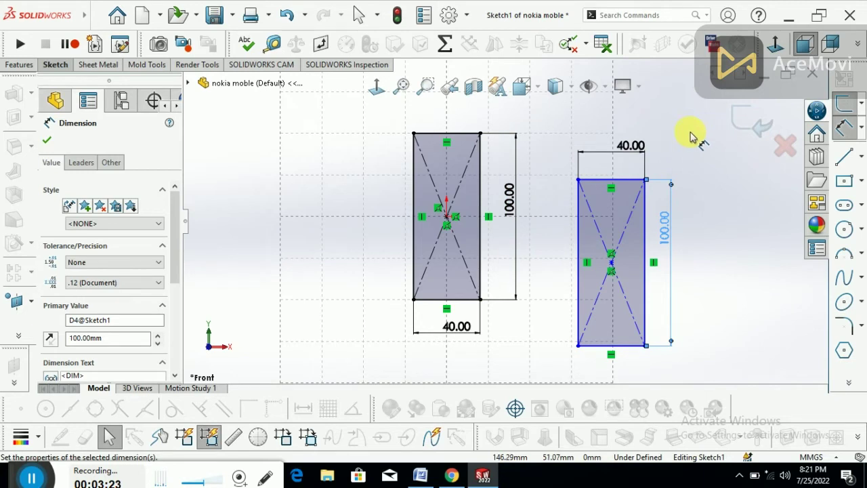
pyautogui.click(701, 133)
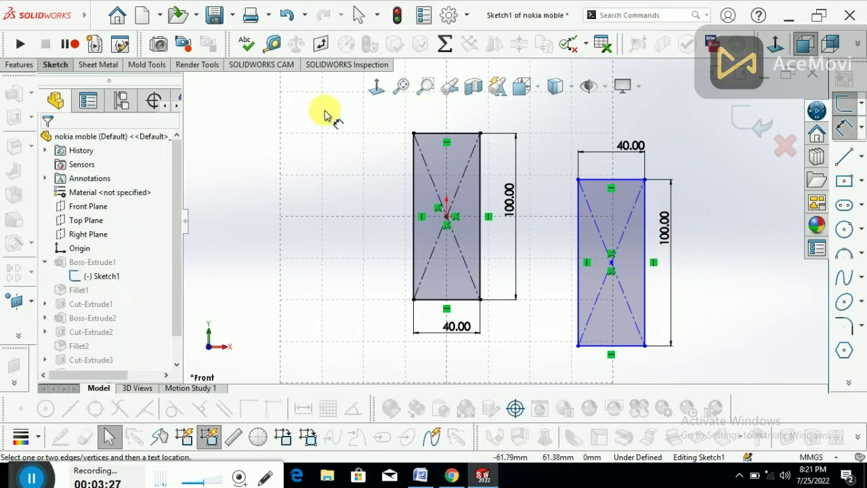
# Undo four times to remove the extra rectangle and its dimensions
pyautogui.click(289, 20)
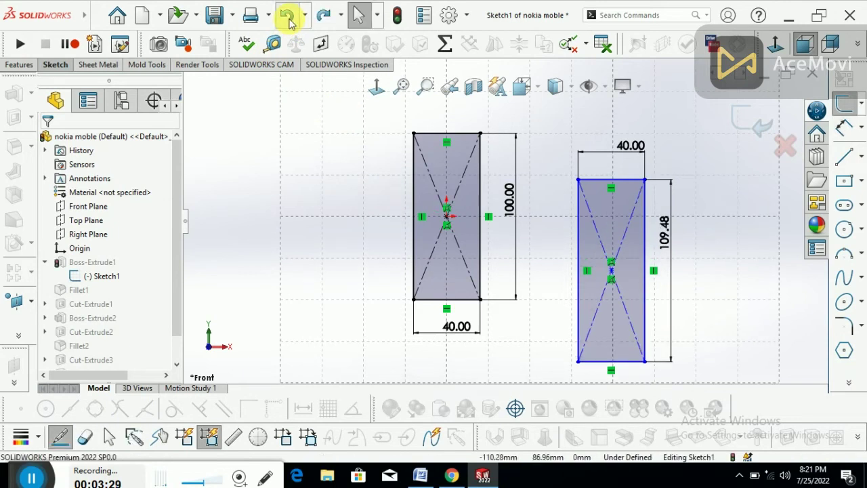
pyautogui.click(289, 21)
pyautogui.click(288, 21)
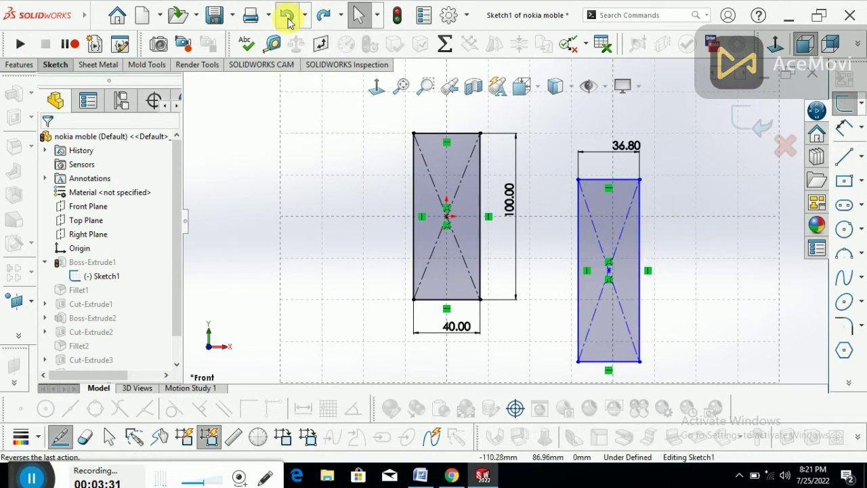
pyautogui.click(288, 21)
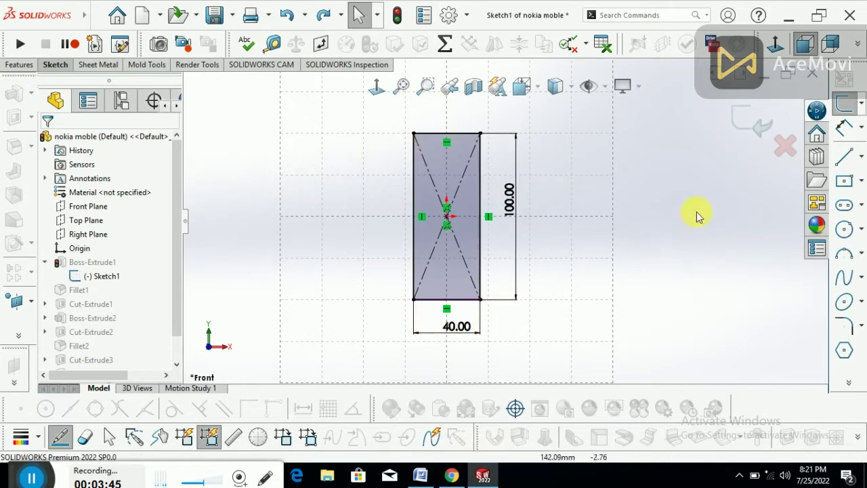
# Exit Sketch1 and open Boss-Extrude1 for feature editing
pyautogui.click(759, 128)
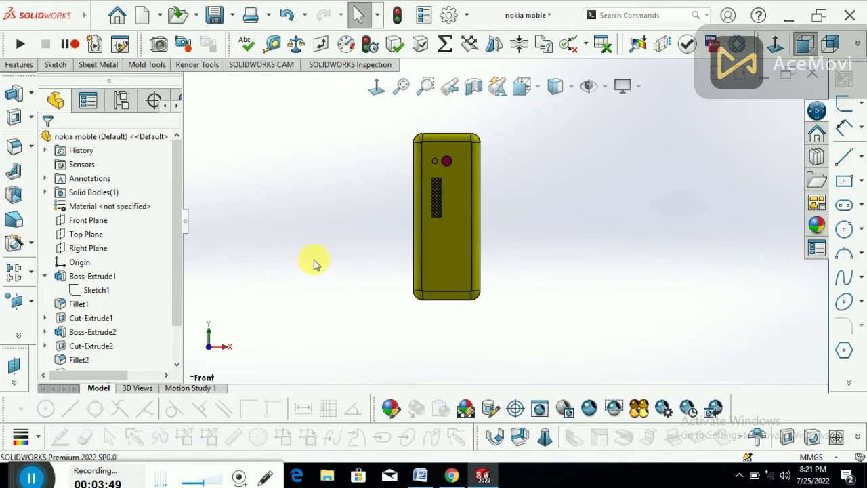
pyautogui.click(97, 278)
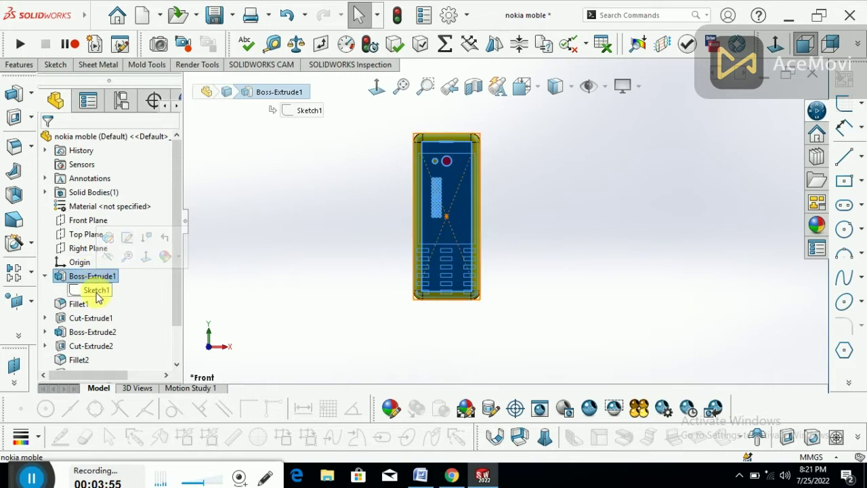
pyautogui.click(108, 241)
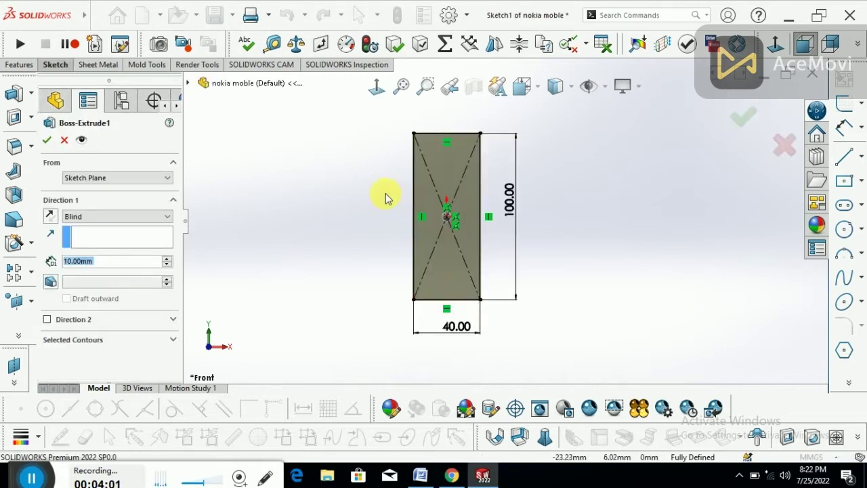
pyautogui.moveTo(536, 209)
pyautogui.mouseDown(button='middle')
pyautogui.moveTo(514, 257)
pyautogui.moveTo(494, 213)
pyautogui.moveTo(487, 291)
pyautogui.mouseUp(button='middle')
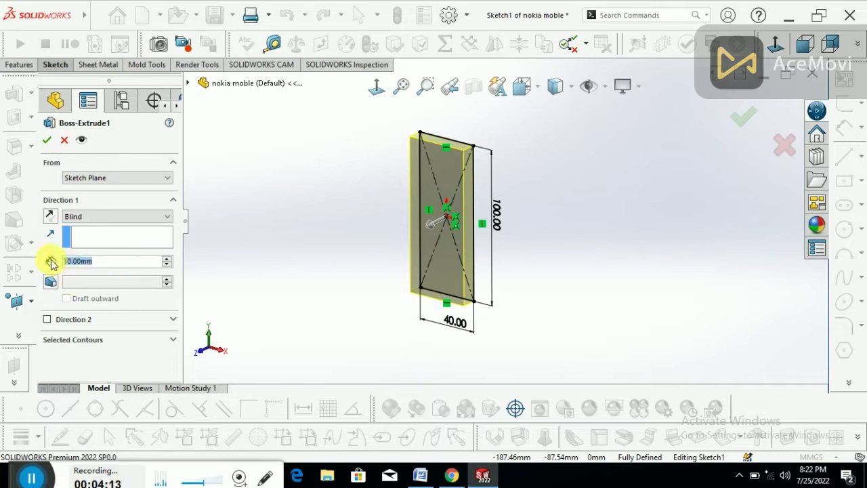
# Try extrusion depths of 12 and 23 mm, then settle on 10 mm and confirm
pyautogui.write('12')
pyautogui.press('Return')
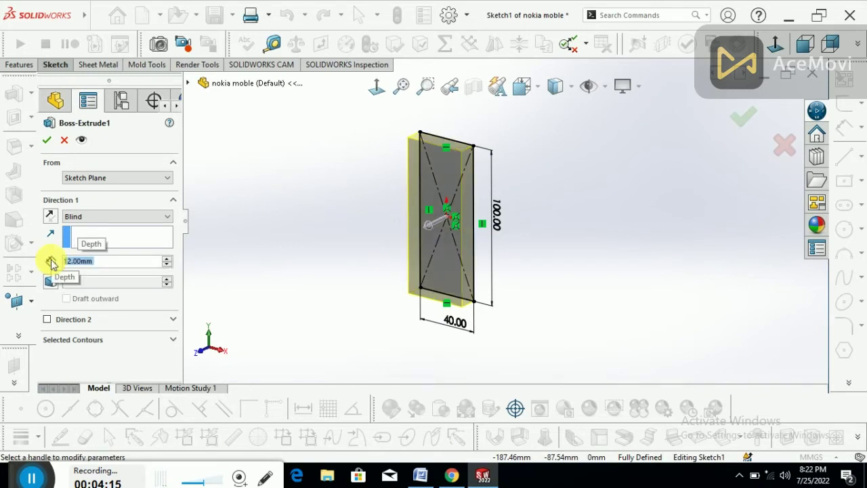
pyautogui.click(432, 227)
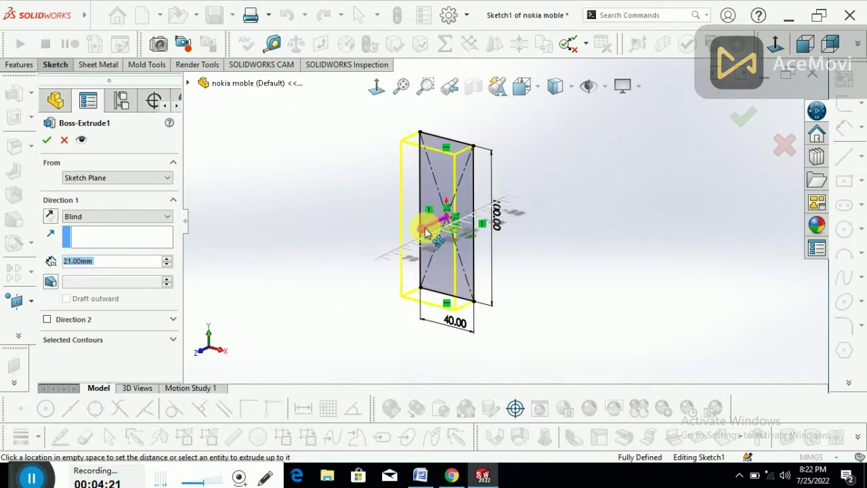
pyautogui.click(425, 232)
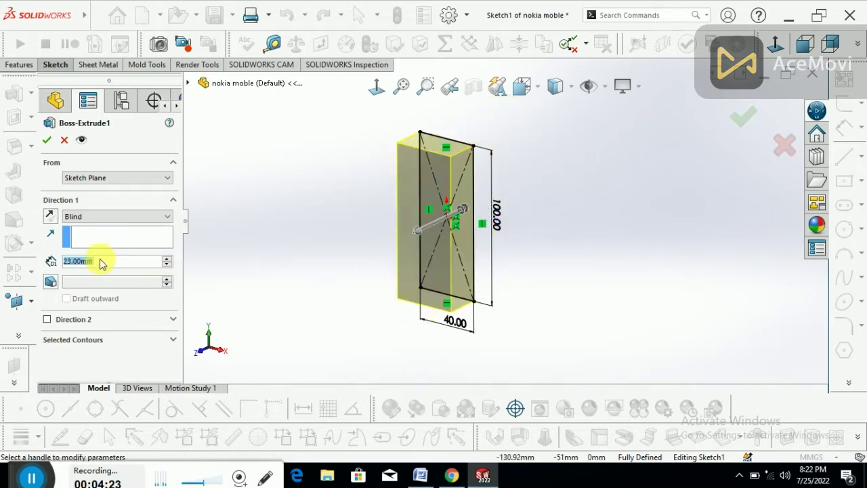
pyautogui.write('10')
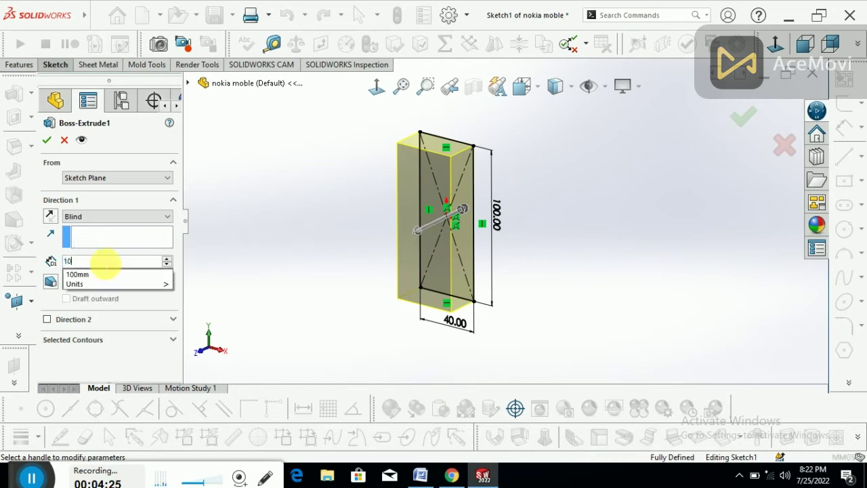
pyautogui.press('Return')
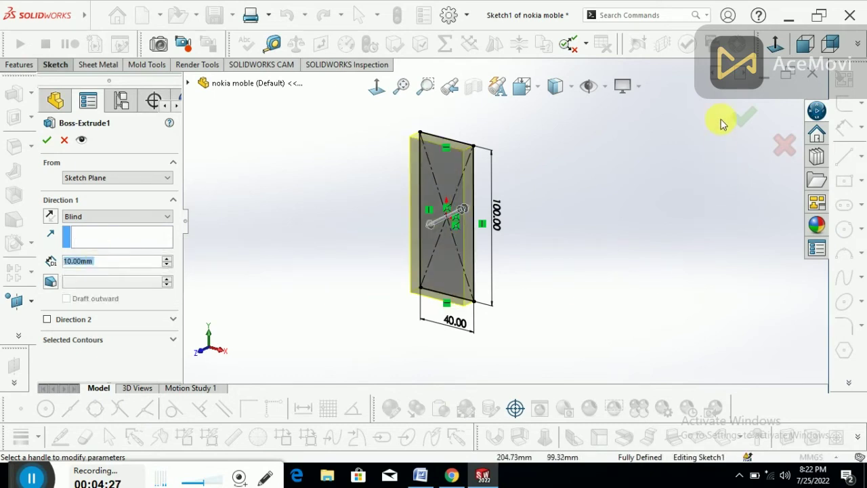
pyautogui.click(743, 123)
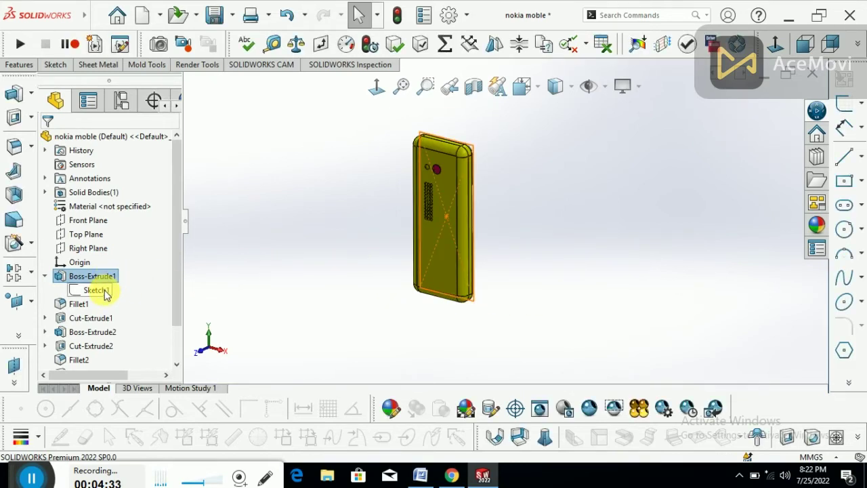
# Select Fillet1 in the FeatureManager tree and bring up its context menu
pyautogui.click(95, 277)
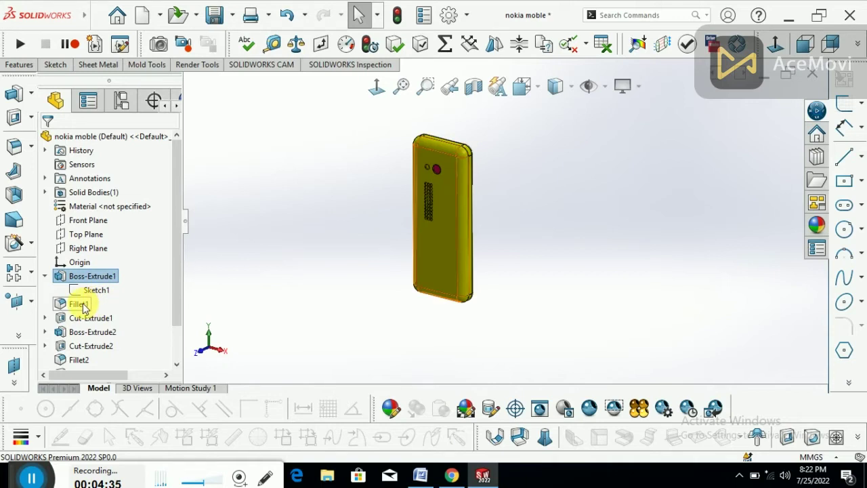
pyautogui.click(80, 305)
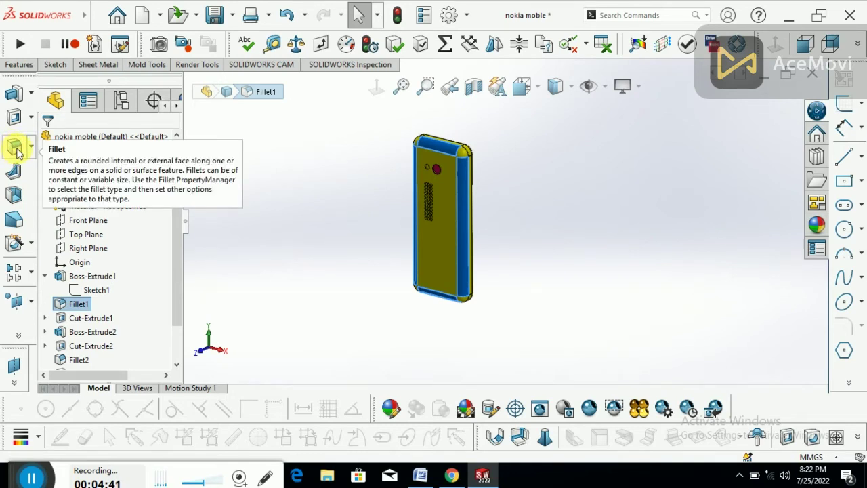
pyautogui.click(76, 305)
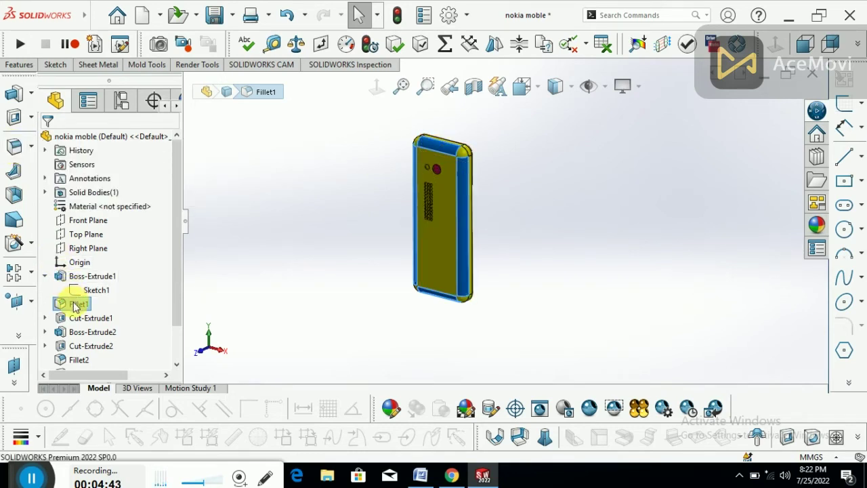
pyautogui.rightClick(80, 305)
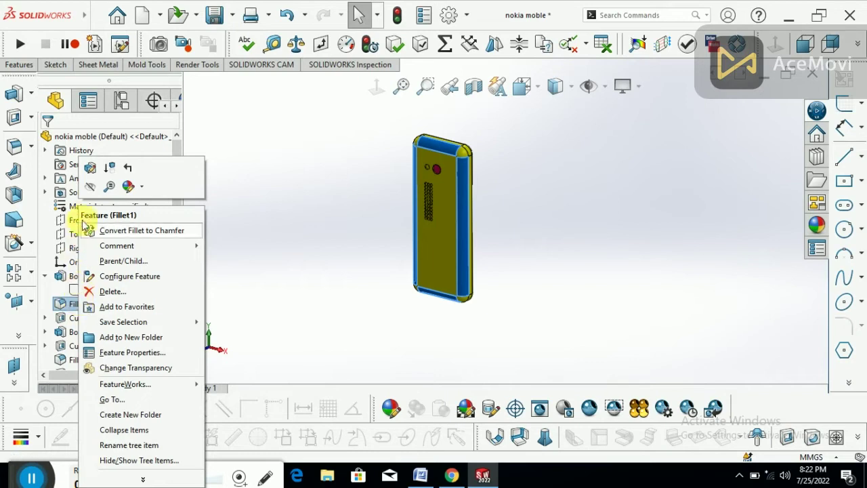
# Edit Fillet1, trying a 6 mm radius before restoring 5 mm and confirming
pyautogui.click(91, 168)
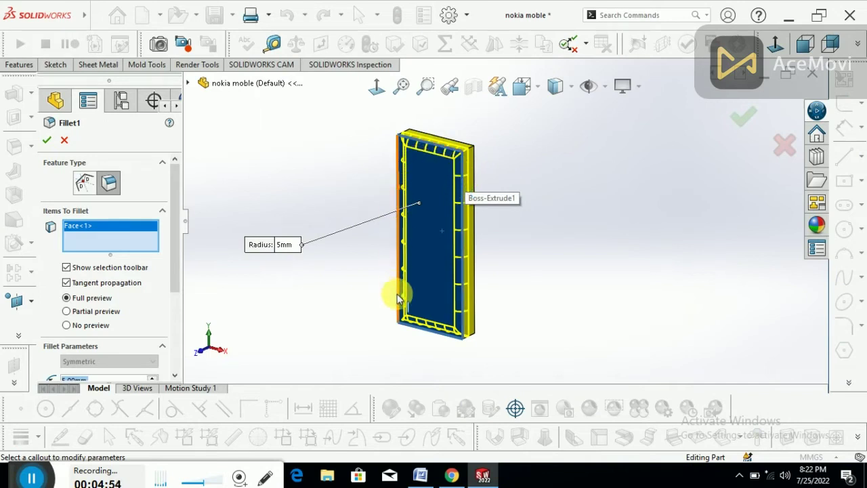
pyautogui.scroll(-2, 436, 340)
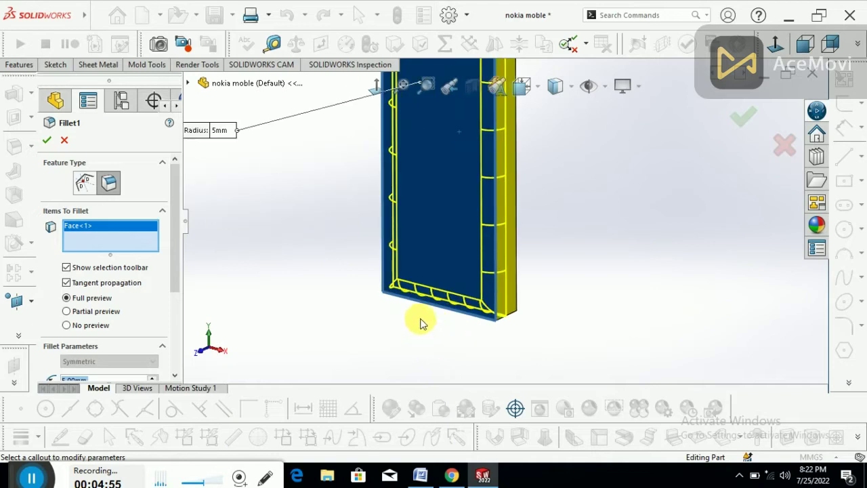
pyautogui.scroll(2, 481, 342)
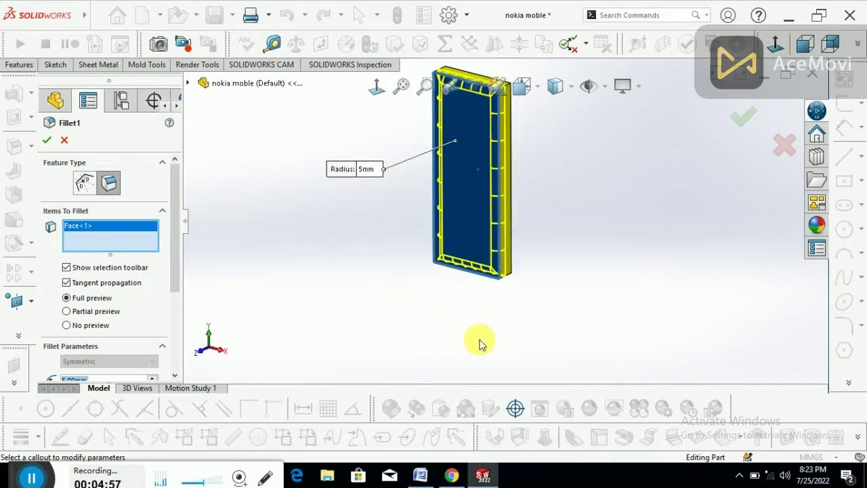
pyautogui.scroll(1, 481, 341)
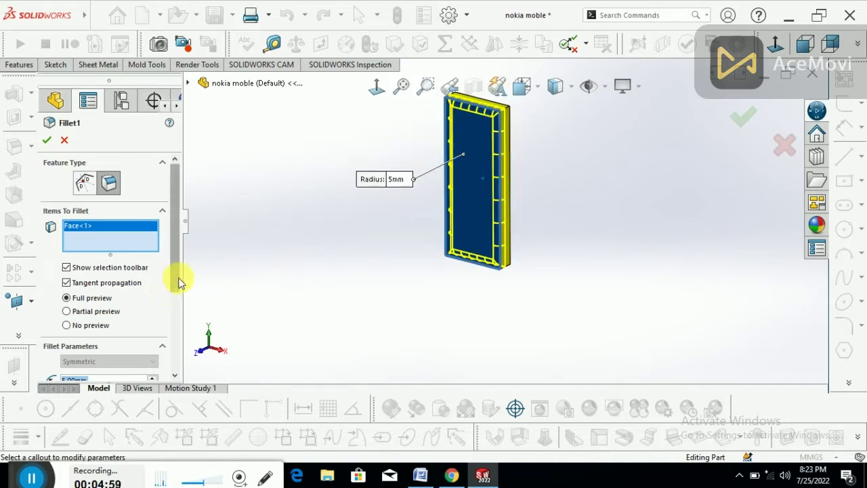
pyautogui.scroll(-2, 170, 293)
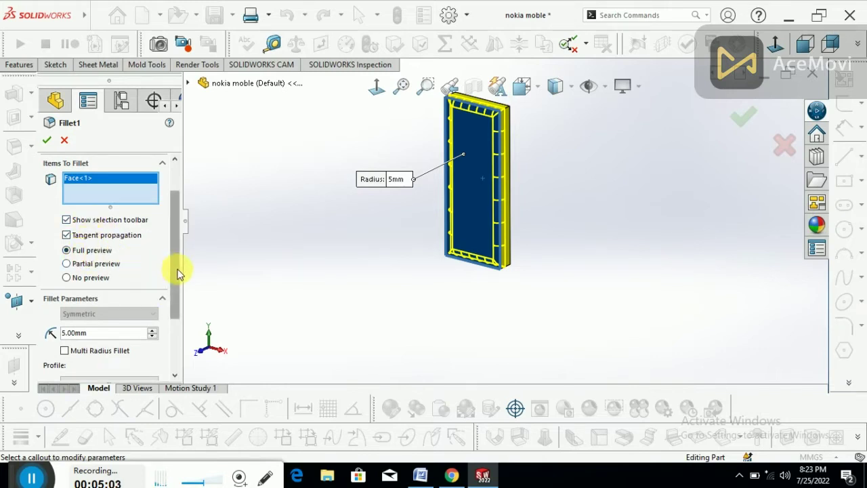
pyautogui.scroll(-2, 178, 277)
pyautogui.scroll(-1, 178, 298)
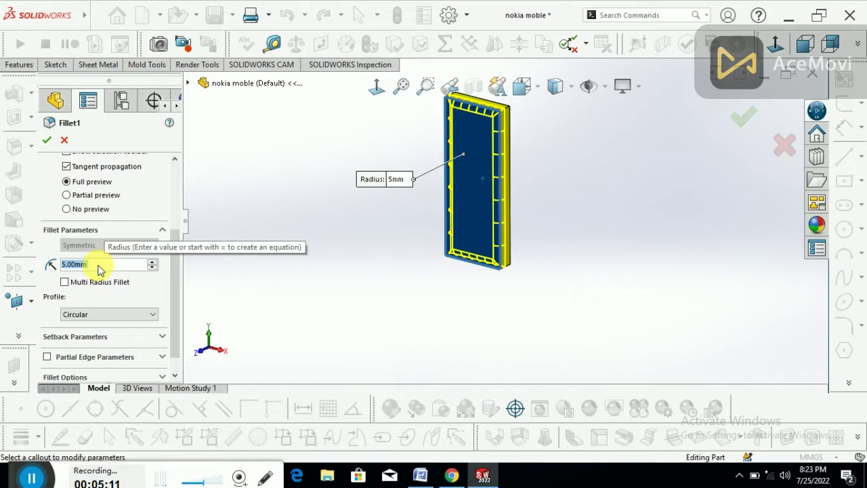
pyautogui.write('6')
pyautogui.press('Return')
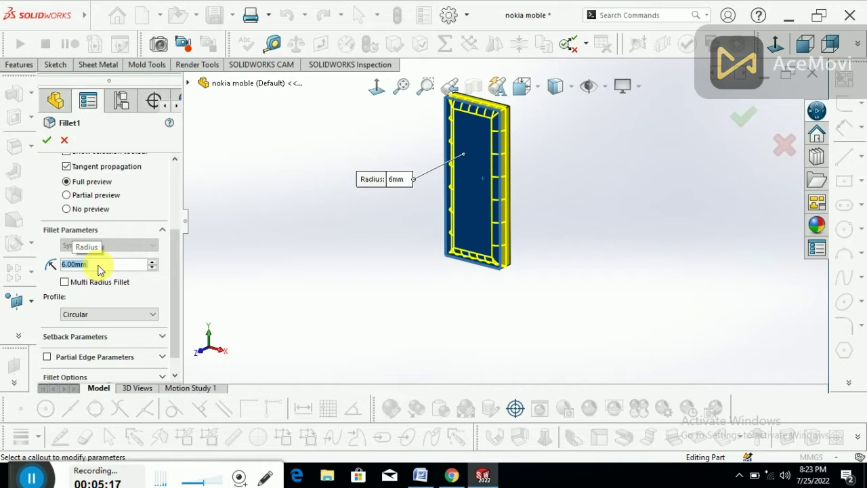
pyautogui.write('5')
pyautogui.press('Return')
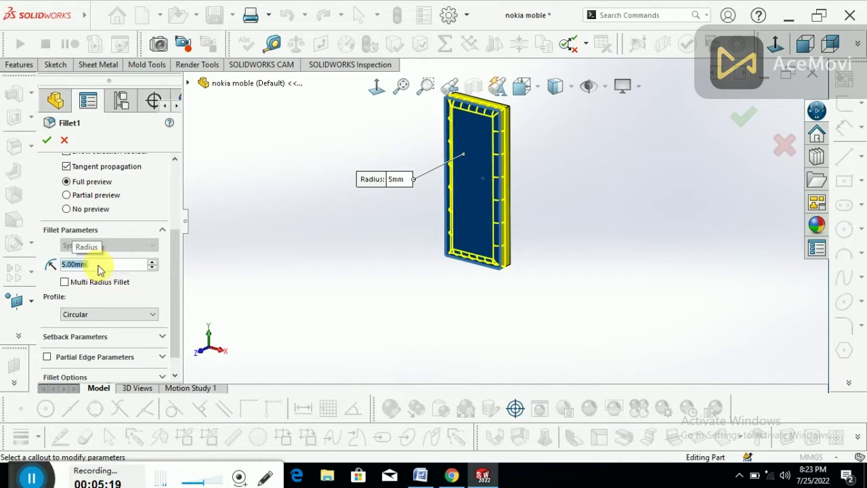
pyautogui.click(46, 141)
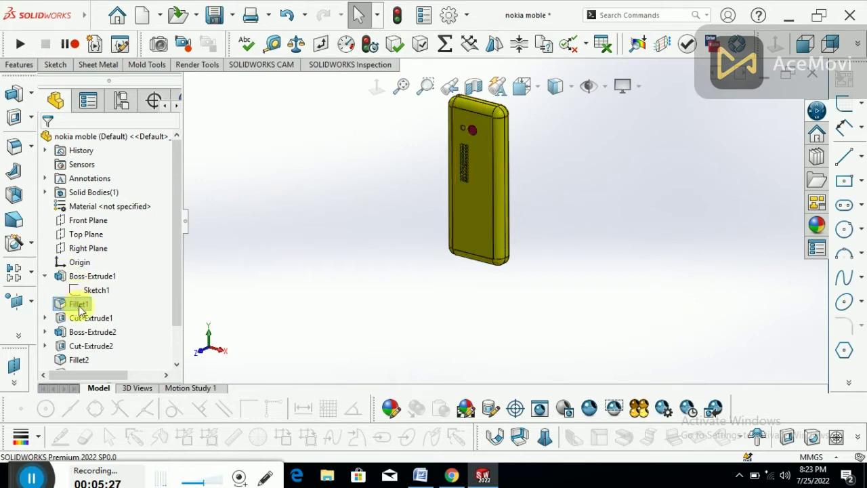
# Expand Cut-Extrude1 and open its Sketch2 screen rectangle for editing
pyautogui.moveTo(174, 299); pyautogui.dragTo(174, 328)
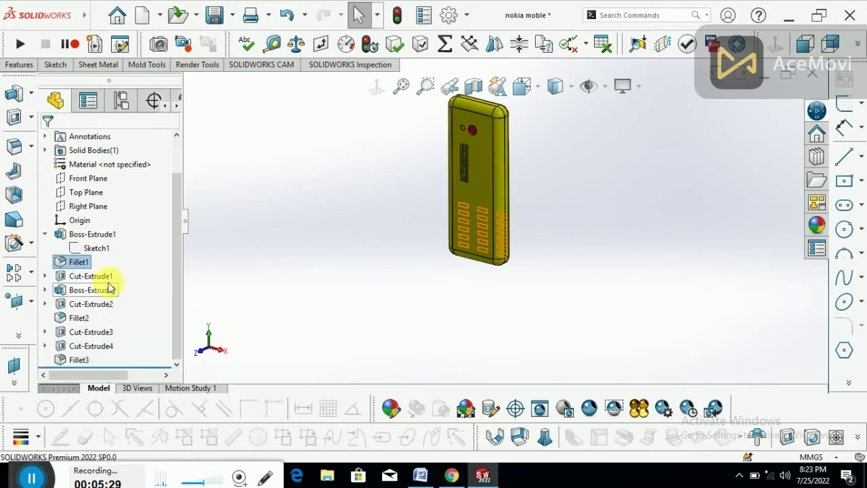
pyautogui.click(97, 277)
pyautogui.moveTo(503, 300)
pyautogui.mouseDown(button='middle')
pyautogui.moveTo(441, 305)
pyautogui.moveTo(374, 293)
pyautogui.moveTo(387, 339)
pyautogui.moveTo(366, 300)
pyautogui.moveTo(373, 348)
pyautogui.mouseUp(button='middle')
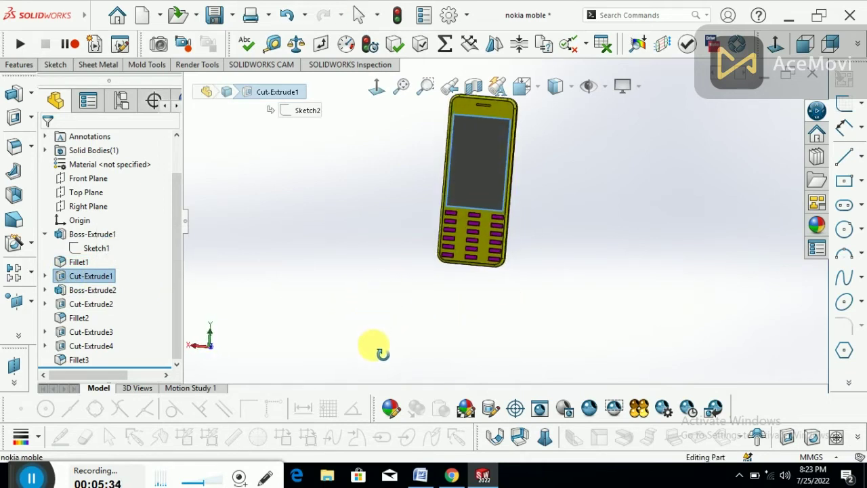
pyautogui.click(44, 276)
pyautogui.click(100, 294)
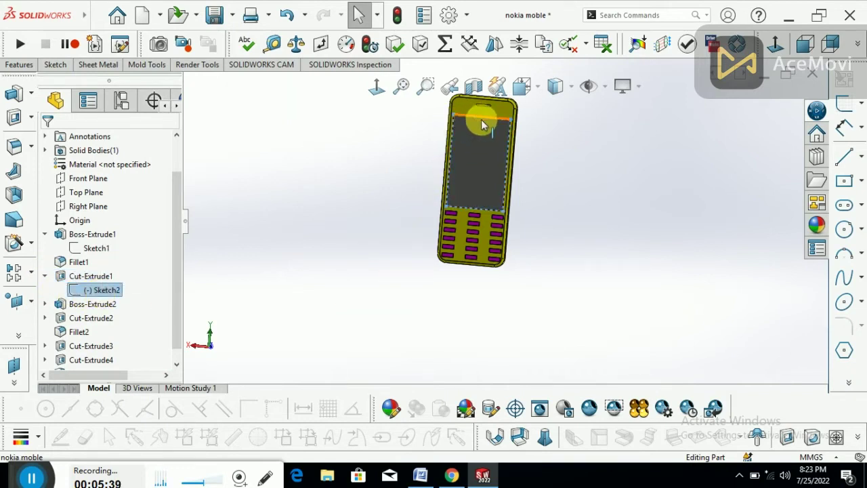
pyautogui.rightClick(111, 291)
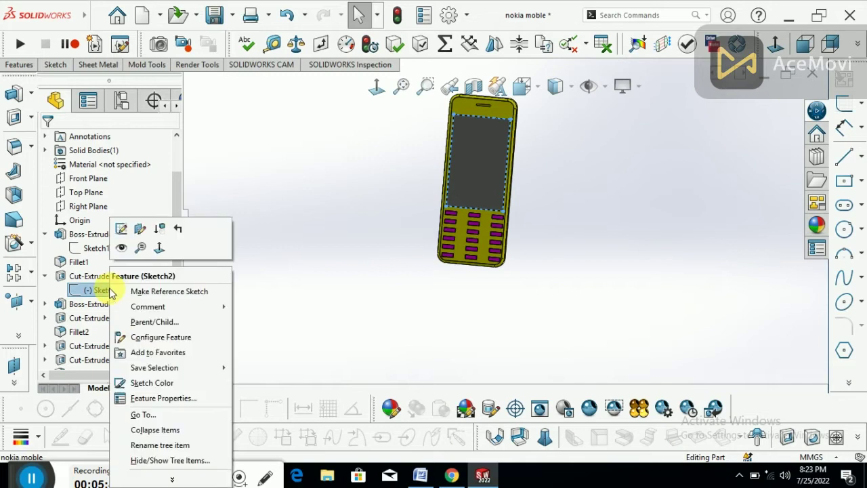
pyautogui.click(121, 228)
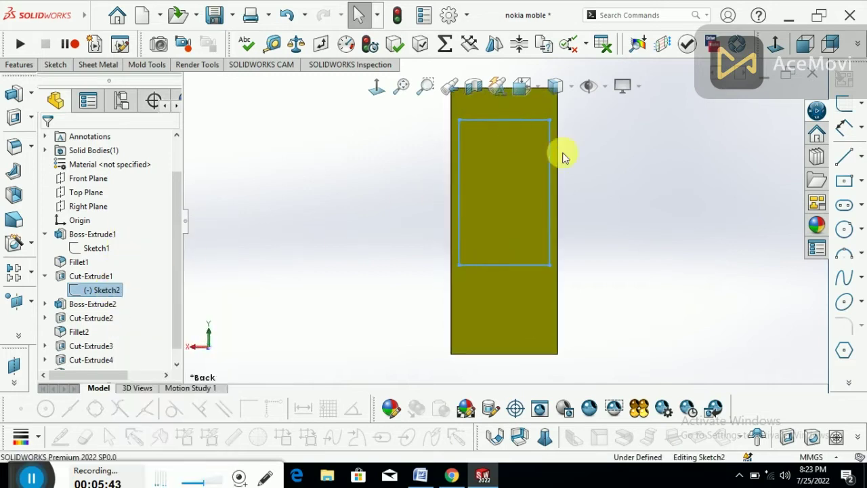
# Zoom out, view Sketch2 normal to the screen, and pick Corner Rectangle mode
pyautogui.moveTo(604, 278); pyautogui.dragTo(575, 284, button='middle')
pyautogui.press('z')
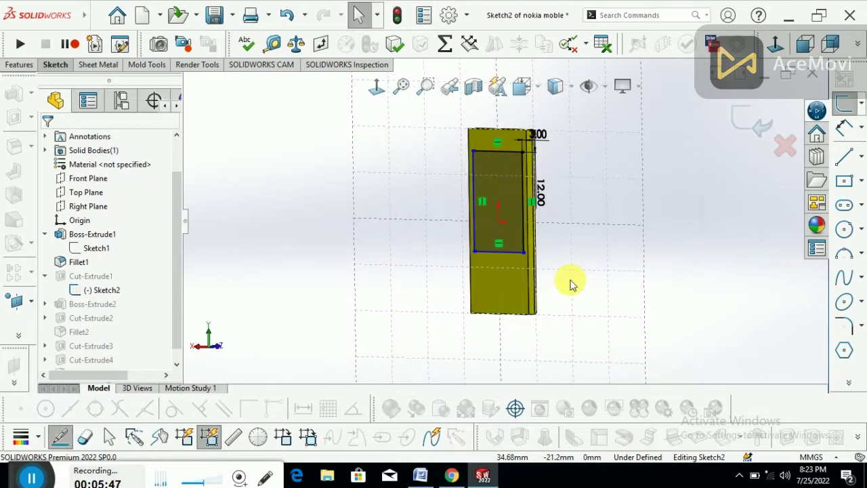
pyautogui.click(844, 108)
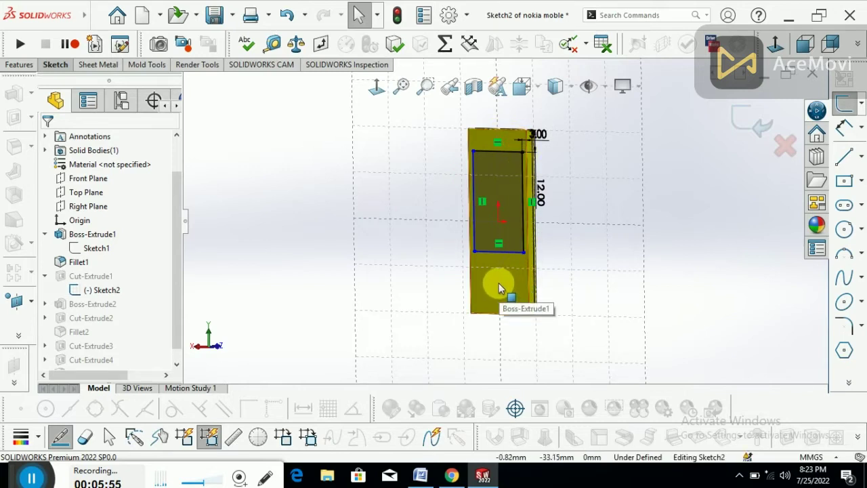
pyautogui.scroll(-2, 508, 216)
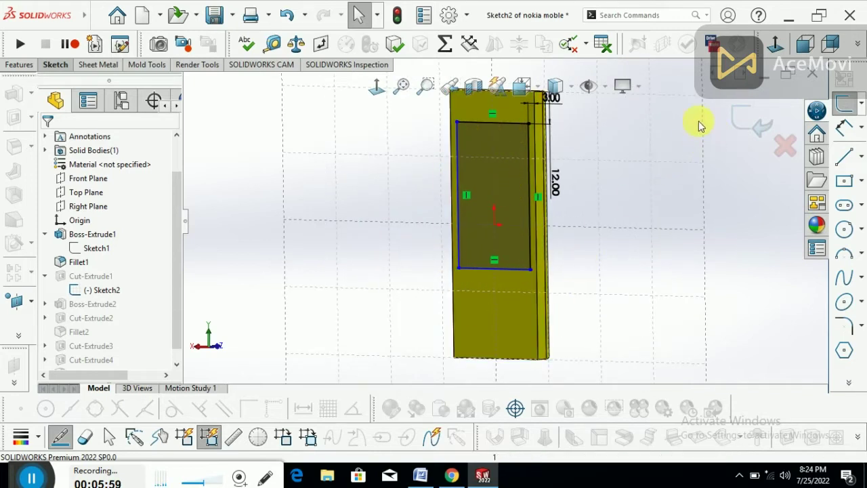
pyautogui.click(377, 87)
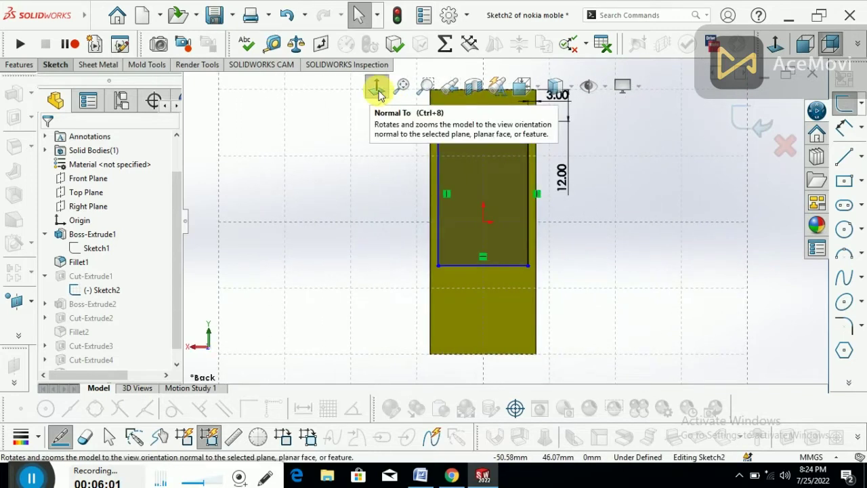
pyautogui.click(862, 184)
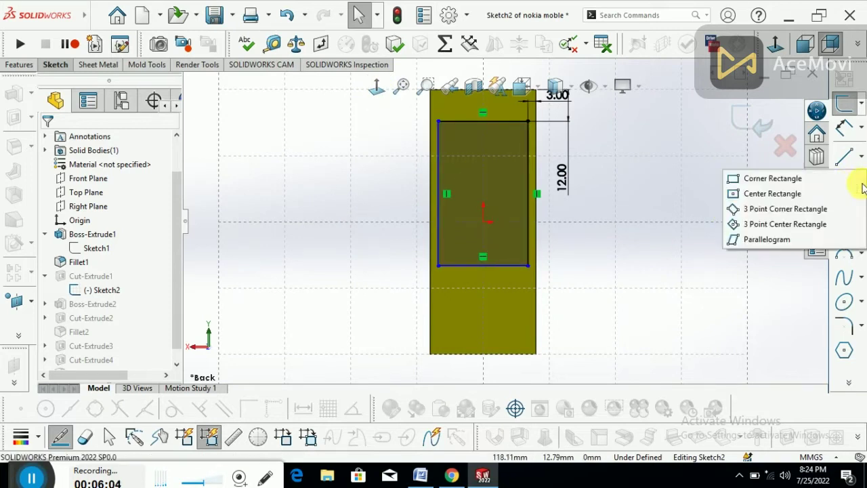
pyautogui.click(773, 179)
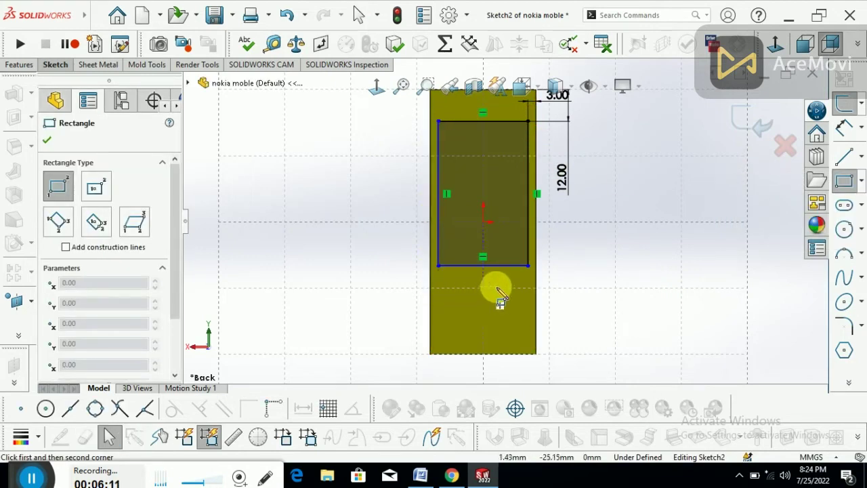
# Draw a trial rectangle below the screen, dimensioned 25.69 high and 32.37 wide
pyautogui.click(524, 278)
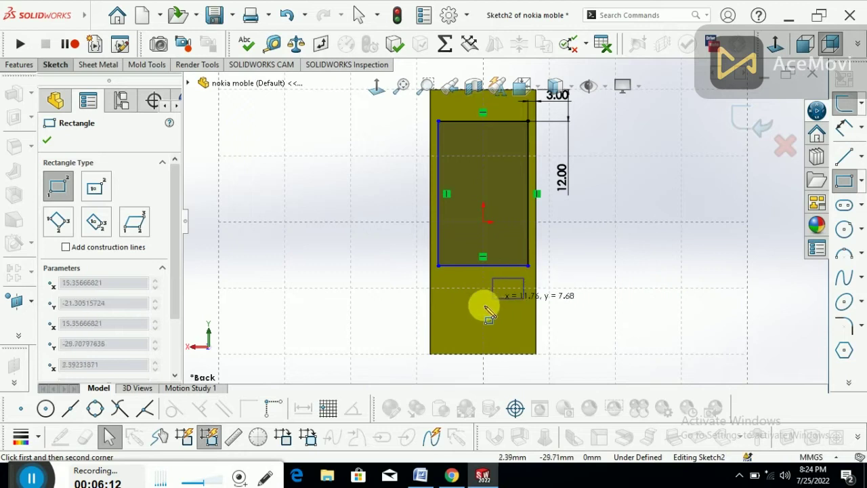
pyautogui.click(439, 346)
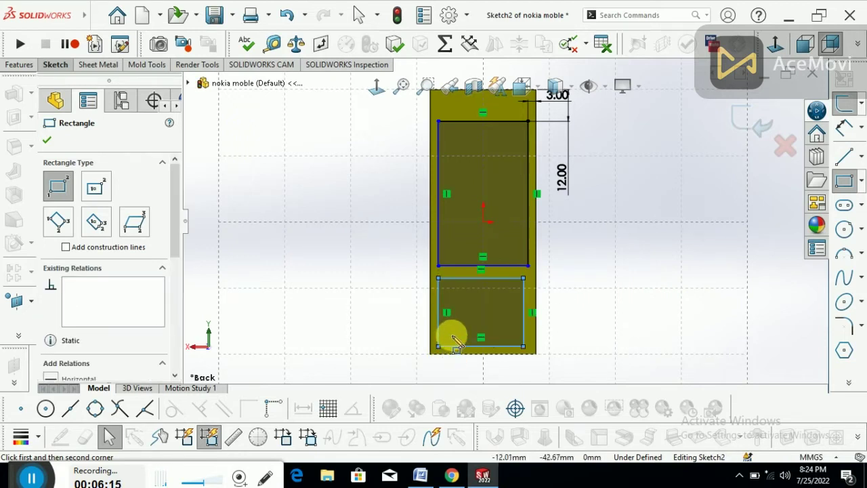
pyautogui.click(844, 126)
pyautogui.click(523, 311)
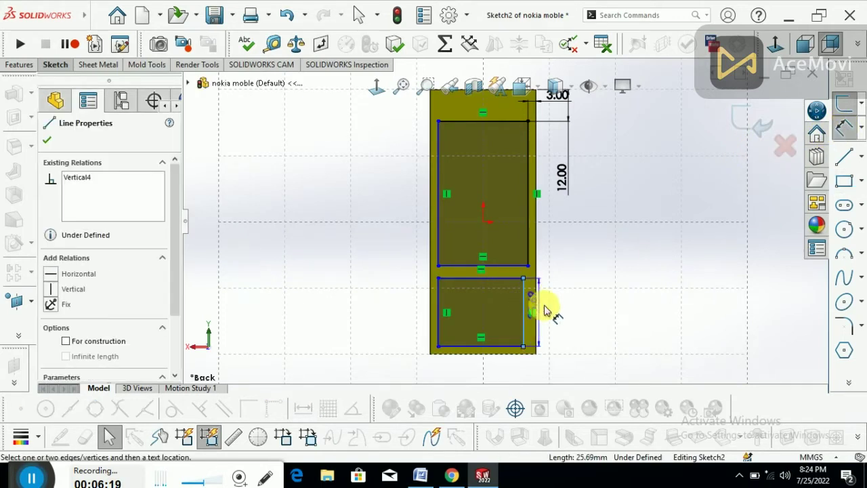
pyautogui.click(503, 349)
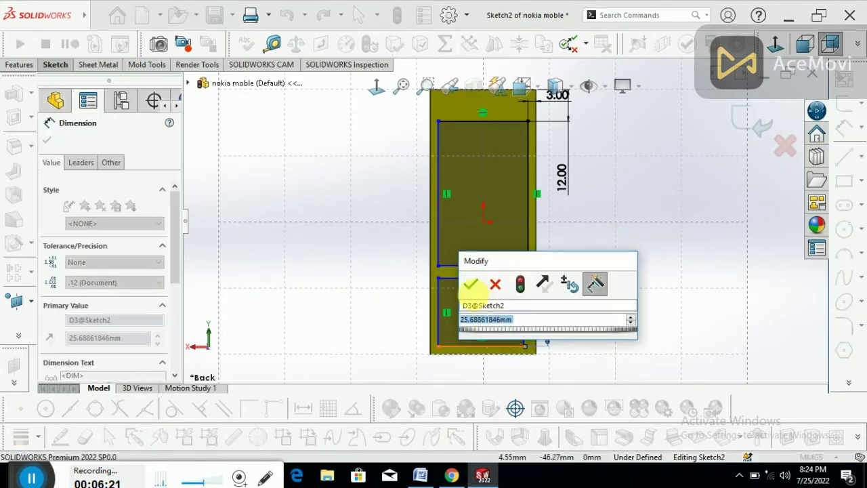
pyautogui.click(471, 284)
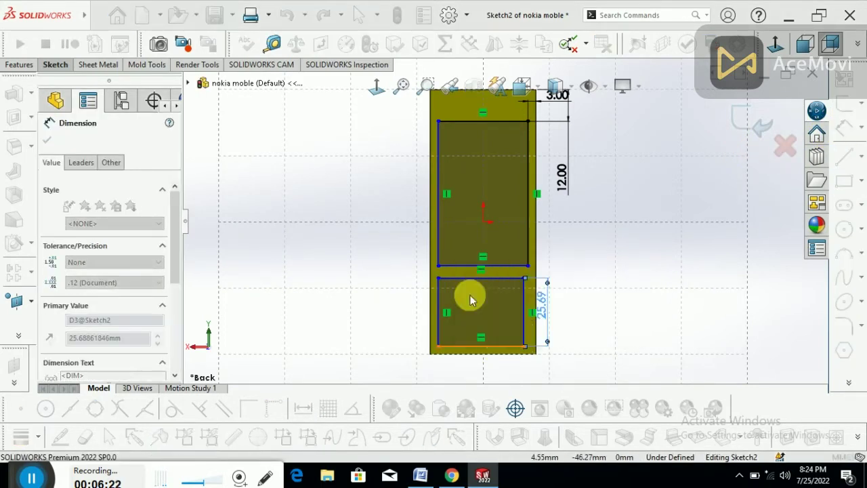
pyautogui.click(478, 347)
pyautogui.click(482, 363)
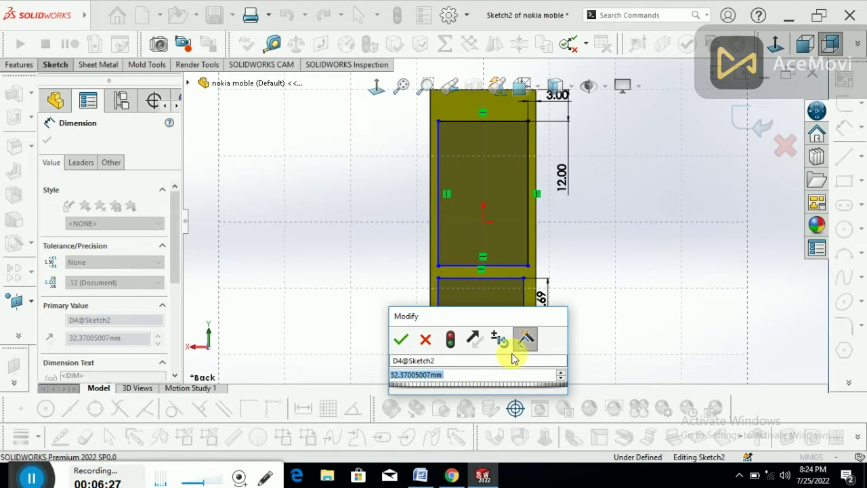
pyautogui.click(428, 339)
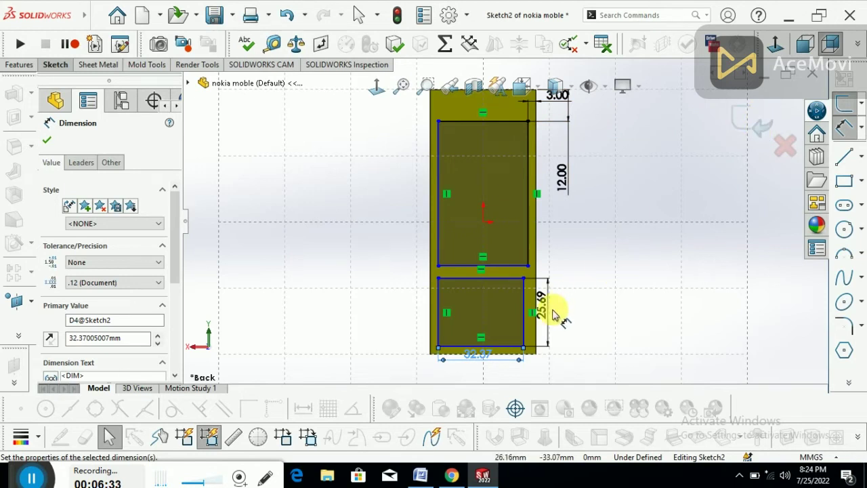
# Undo the trial rectangle and both of its dimensions
pyautogui.click(290, 20)
pyautogui.click(291, 23)
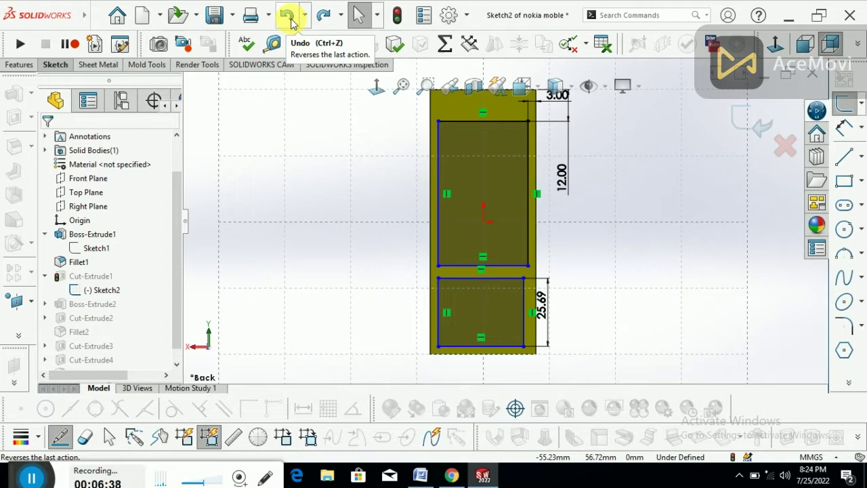
pyautogui.click(290, 20)
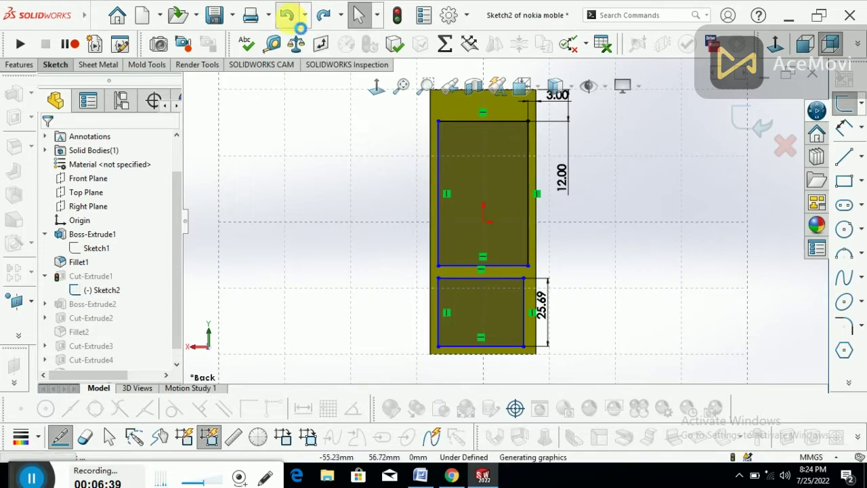
pyautogui.click(290, 20)
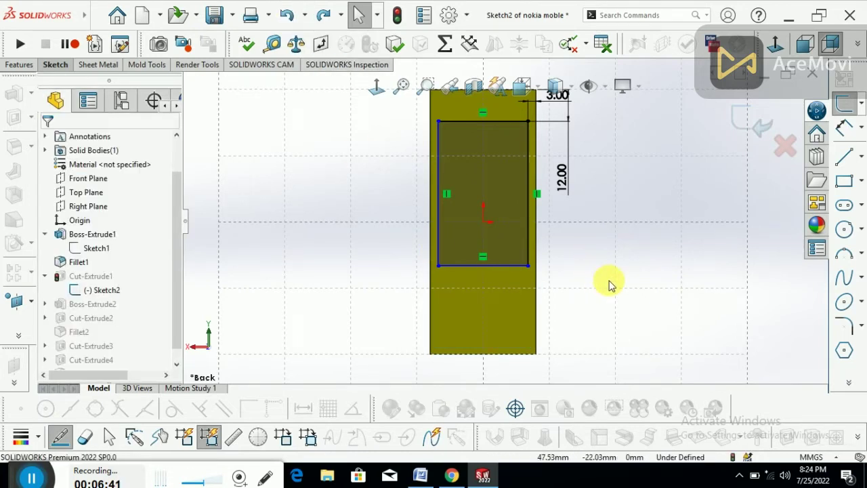
# Orbit to the right side, zoom, and exit Sketch2 to show the full phone
pyautogui.moveTo(610, 285); pyautogui.dragTo(584, 292, button='middle')
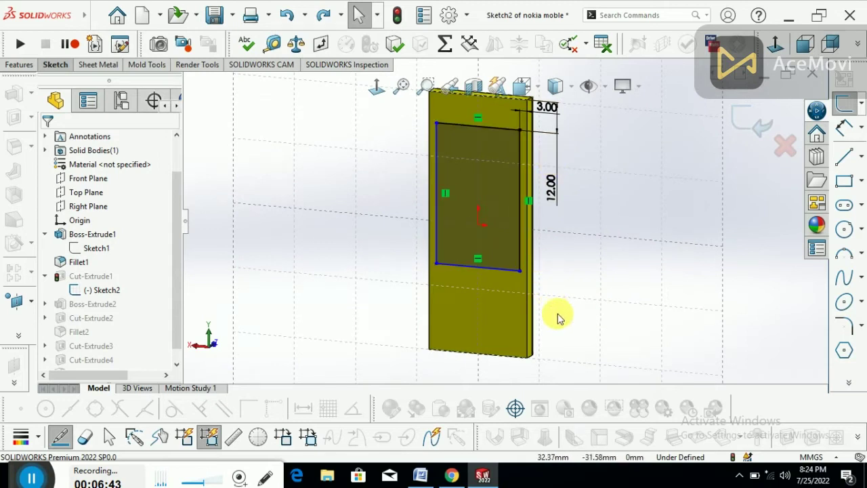
pyautogui.scroll(2, 557, 316)
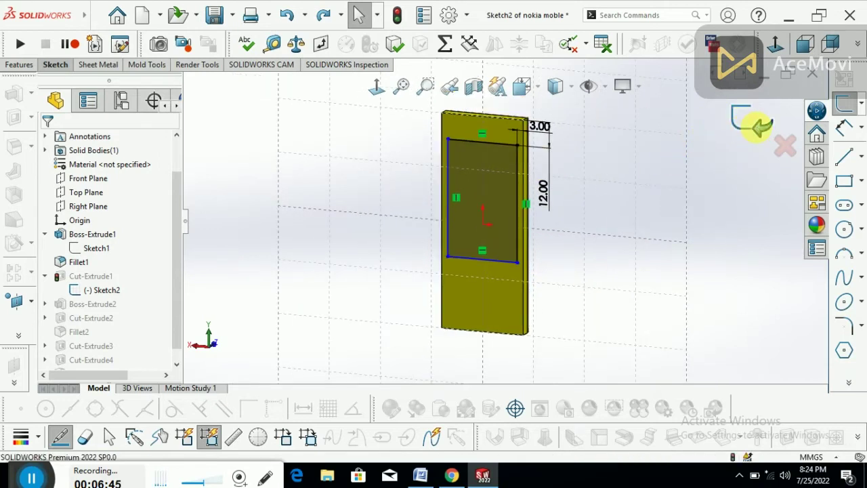
pyautogui.click(757, 126)
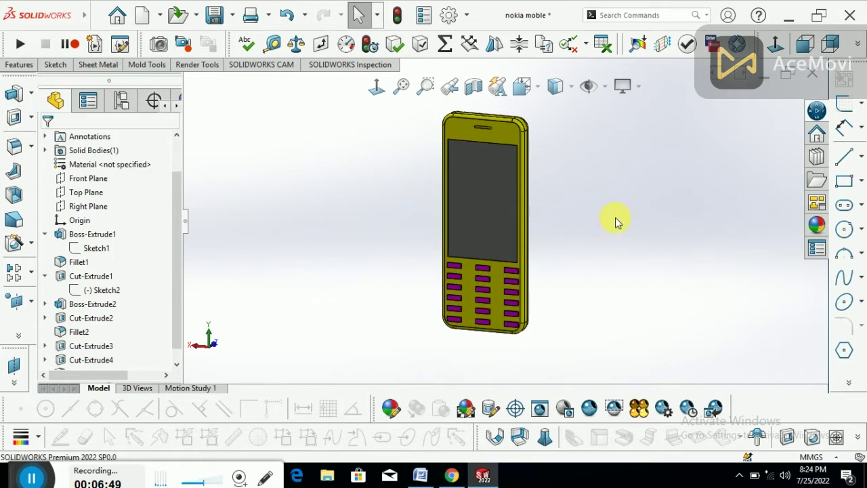
# Inspect the phone up close from a tilted view, then select the Cut-Extrude1 screen recess
pyautogui.scroll(-2, 525, 167)
pyautogui.moveTo(501, 191)
pyautogui.mouseDown(button='middle')
pyautogui.moveTo(478, 187)
pyautogui.moveTo(490, 164)
pyautogui.moveTo(357, 142)
pyautogui.mouseUp(button='middle')
pyautogui.scroll(-2, 489, 169)
pyautogui.scroll(-1, 457, 180)
pyautogui.scroll(-2, 465, 210)
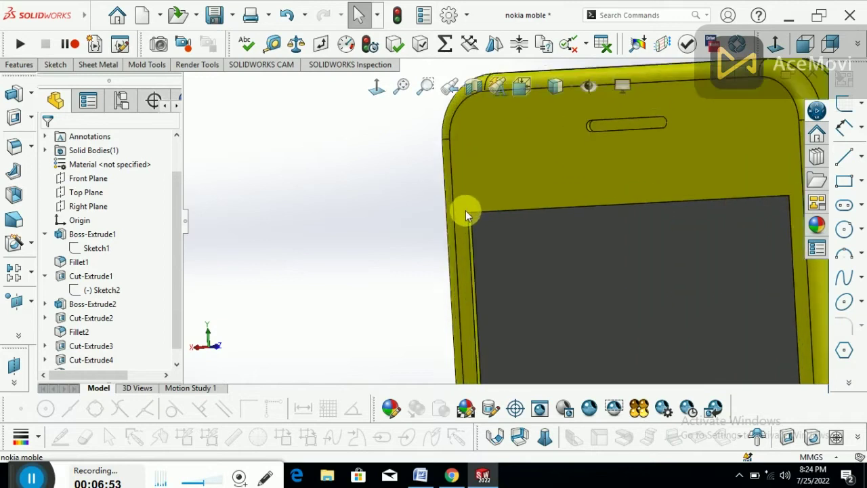
pyautogui.scroll(-1, 472, 221)
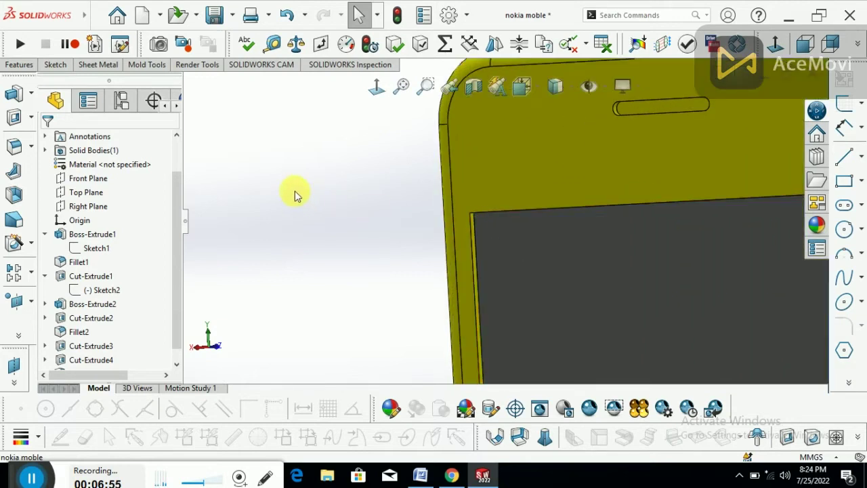
pyautogui.scroll(3, 485, 245)
pyautogui.scroll(-1, 508, 238)
pyautogui.scroll(4, 514, 240)
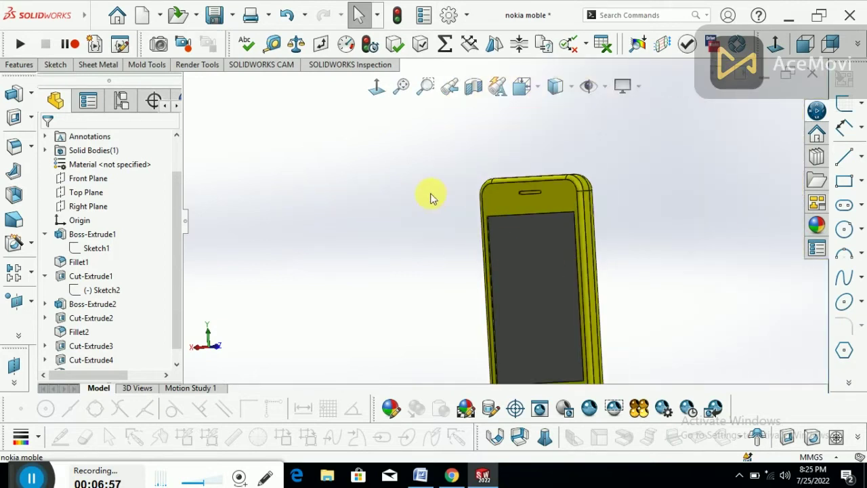
pyautogui.scroll(1, 515, 257)
pyautogui.scroll(-2, 555, 275)
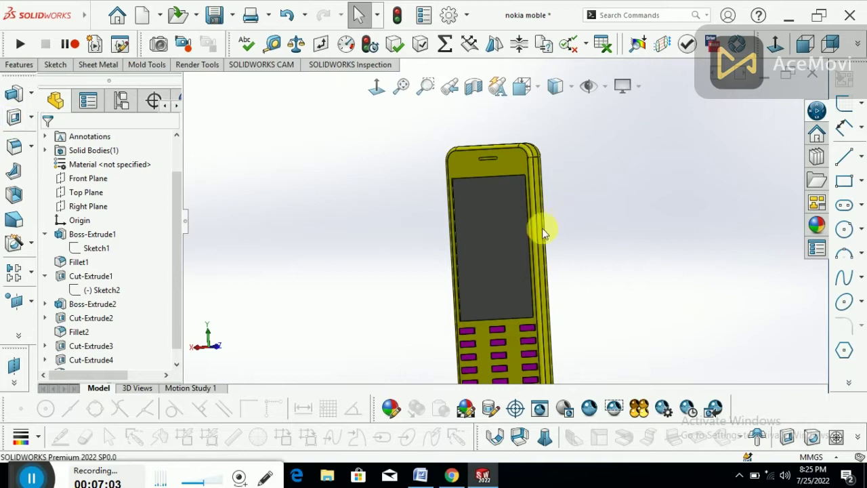
pyautogui.click(63, 278)
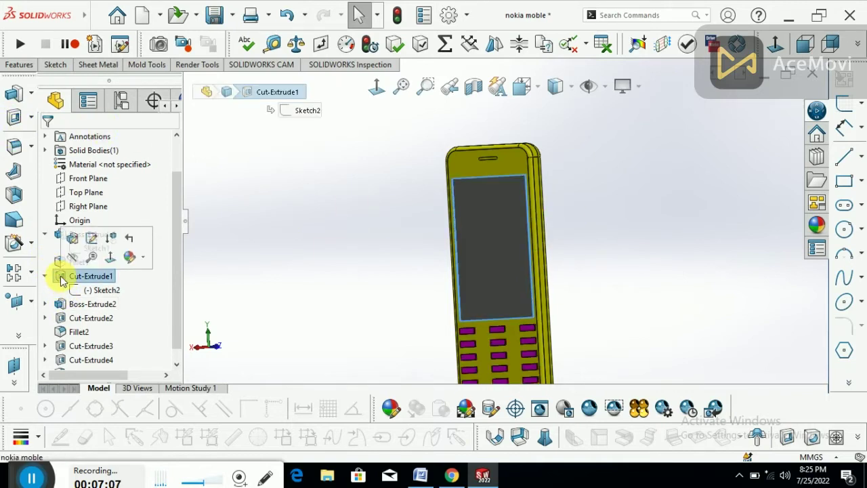
# Edit Cut-Extrude1 to show its 0.50 mm Blind depth settings
pyautogui.click(72, 238)
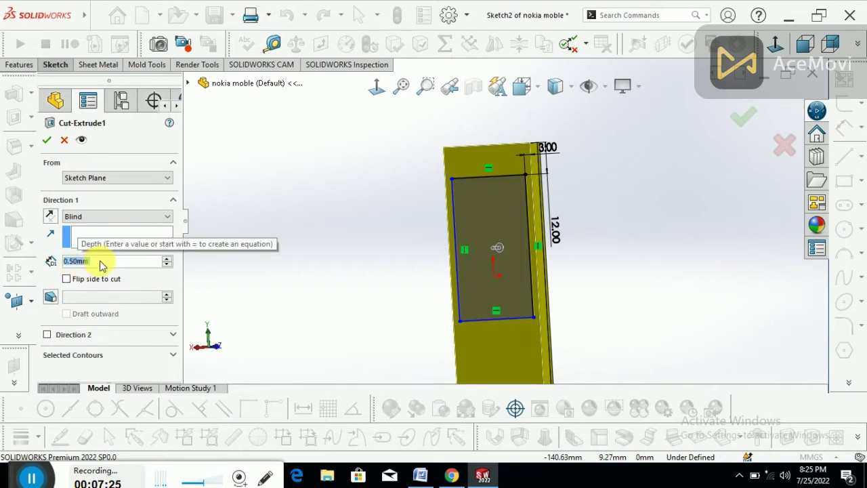
# Try screen cut depths of 1 mm and 3 mm, then confirm it at 0.5 mm
pyautogui.write('1')
pyautogui.press('Return')
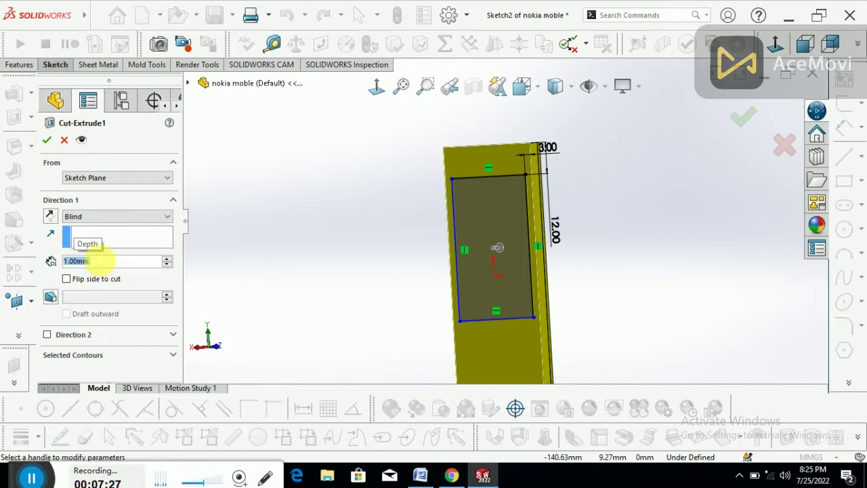
pyautogui.scroll(-2, 507, 231)
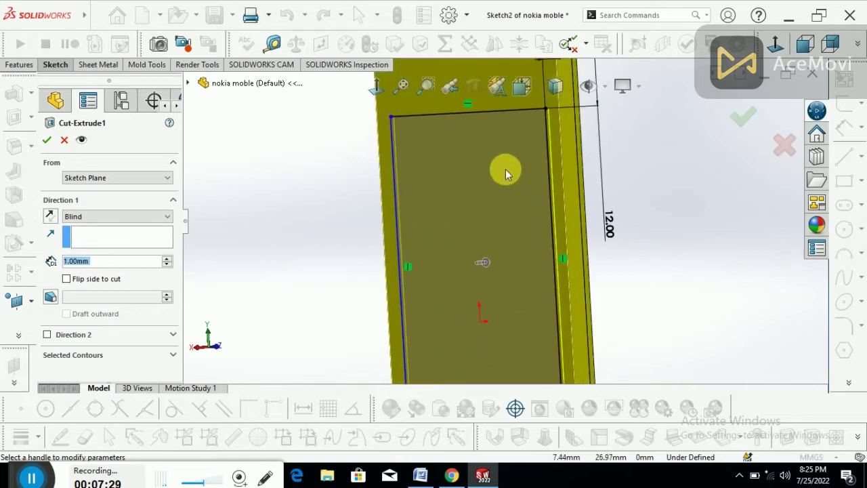
pyautogui.scroll(-1, 475, 154)
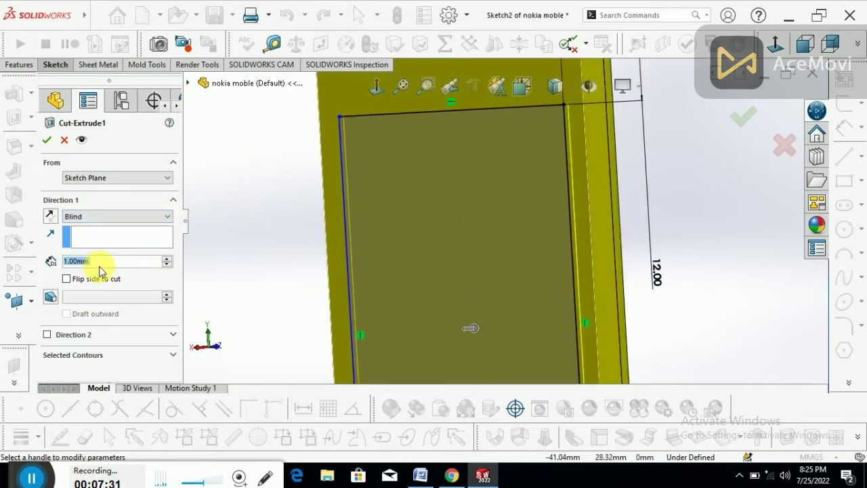
pyautogui.write('3')
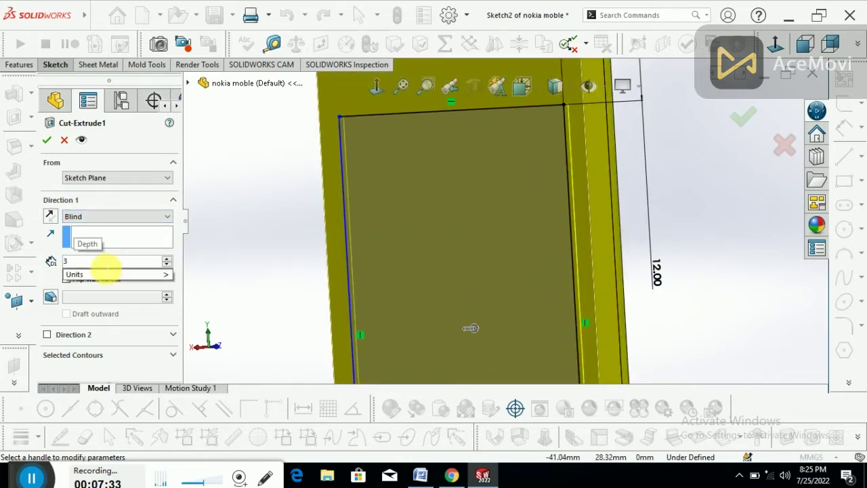
pyautogui.press('Return')
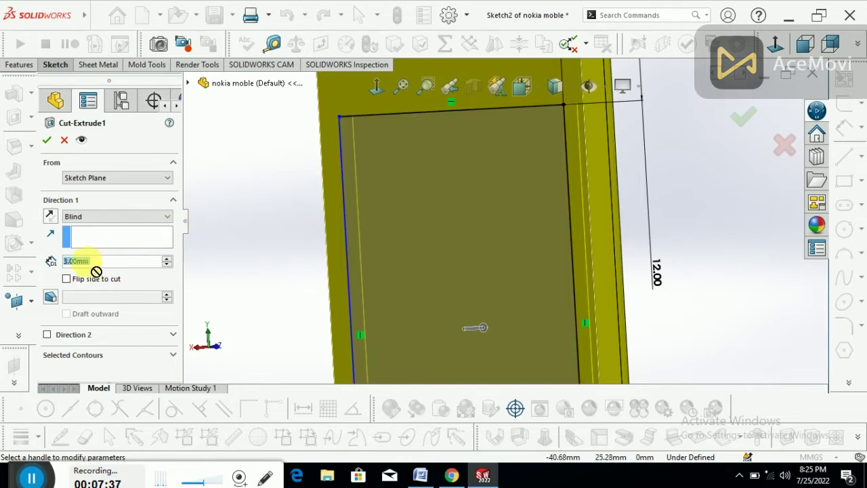
pyautogui.write('0.5')
pyautogui.press('Return')
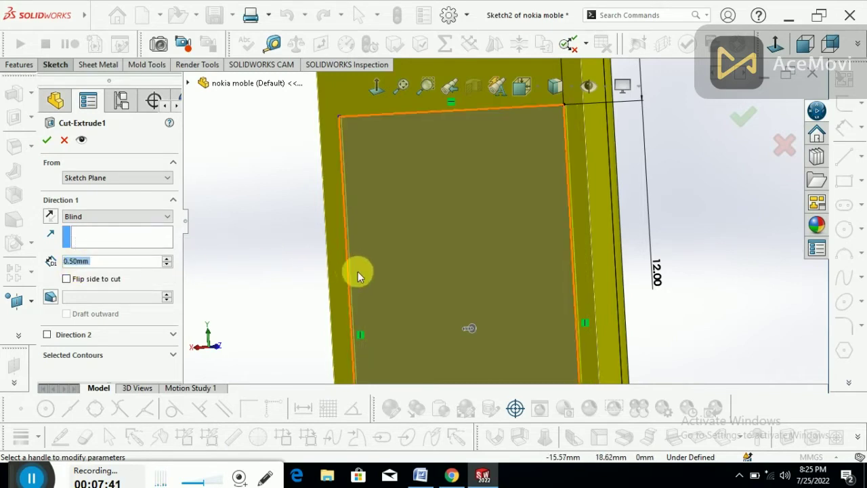
pyautogui.press('z')
pyautogui.press('z')
pyautogui.press('z')
pyautogui.click(744, 118)
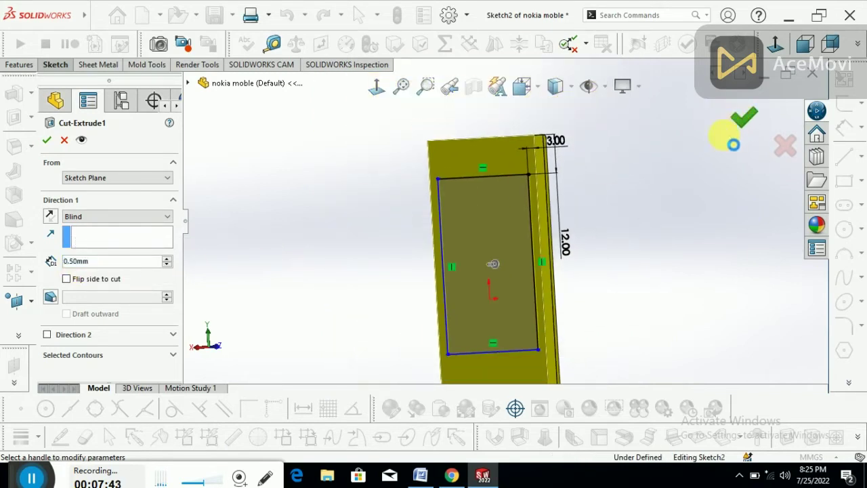
# Select the Boss-Extrude2 keypad feature and expand it to select its Sketch3
pyautogui.press('z')
pyautogui.press('z')
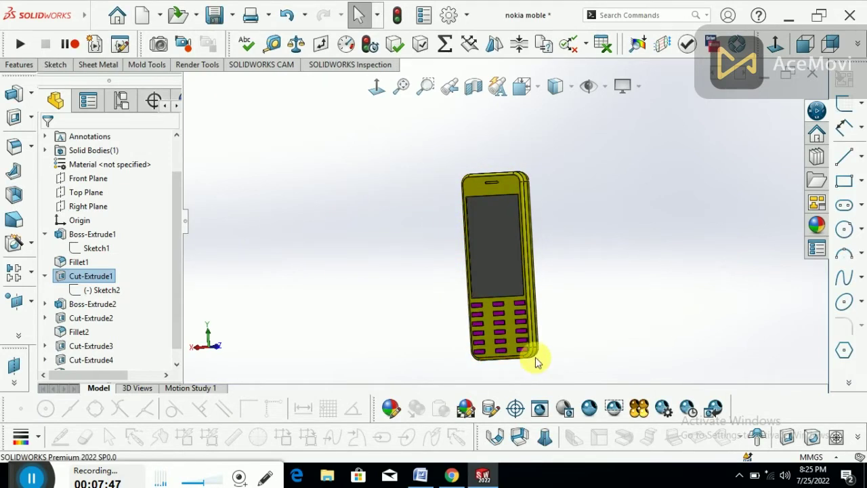
pyautogui.moveTo(519, 193)
pyautogui.mouseDown(button='middle')
pyautogui.moveTo(513, 217)
pyautogui.moveTo(472, 223)
pyautogui.moveTo(540, 263)
pyautogui.moveTo(547, 213)
pyautogui.mouseUp(button='middle')
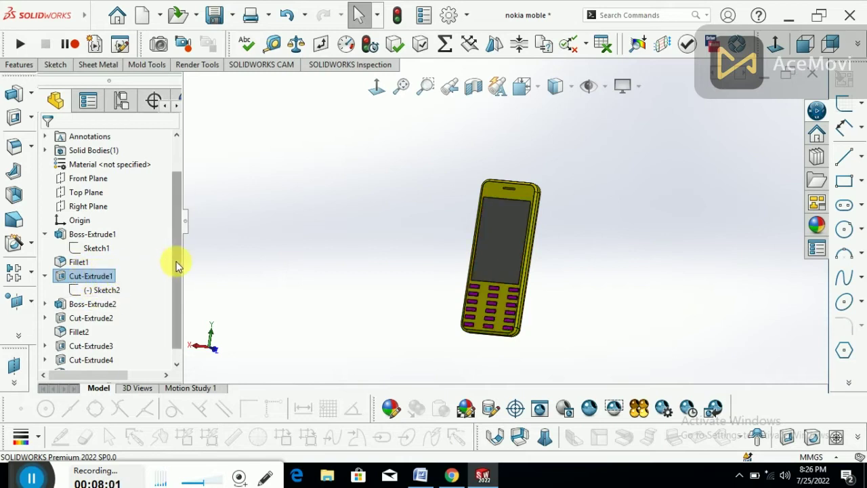
pyautogui.scroll(-1, 174, 271)
pyautogui.click(99, 291)
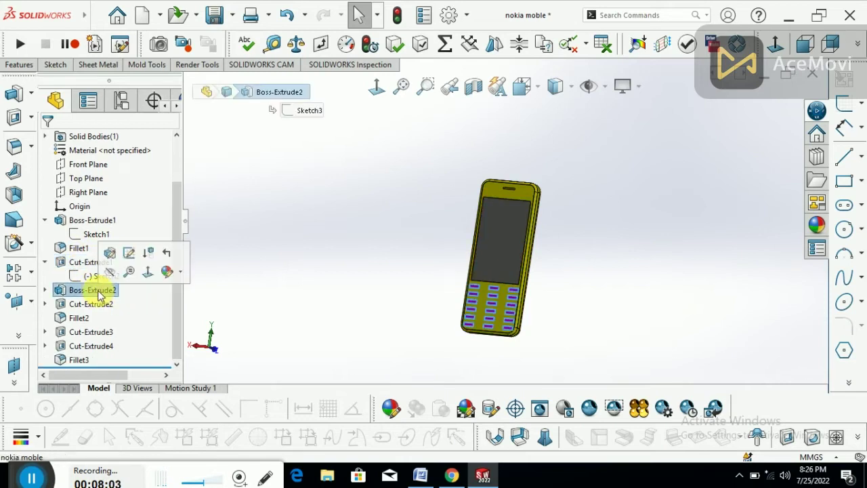
pyautogui.click(46, 291)
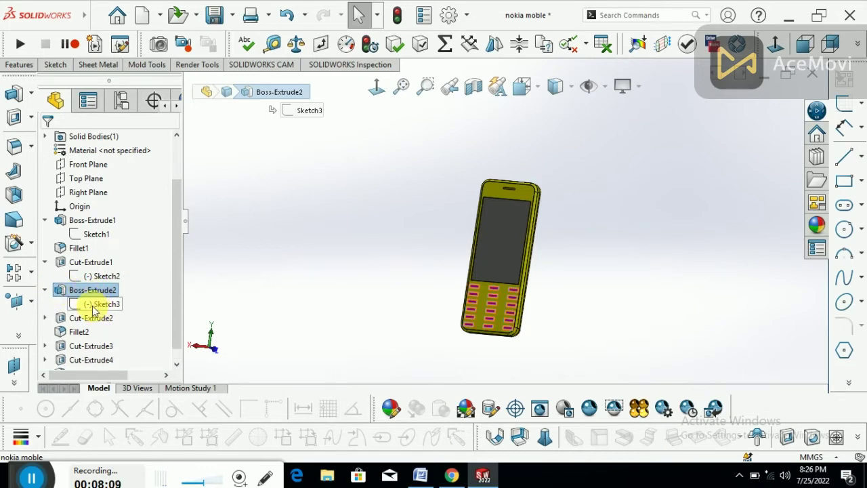
pyautogui.click(95, 305)
# Edit Sketch3 and draw a small corner rectangle to the right of the phone
pyautogui.click(109, 268)
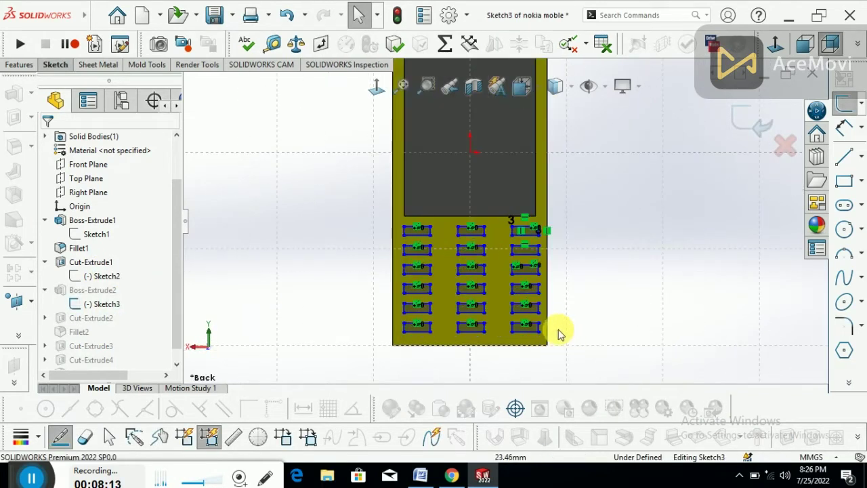
pyautogui.scroll(2, 505, 305)
pyautogui.scroll(-2, 550, 254)
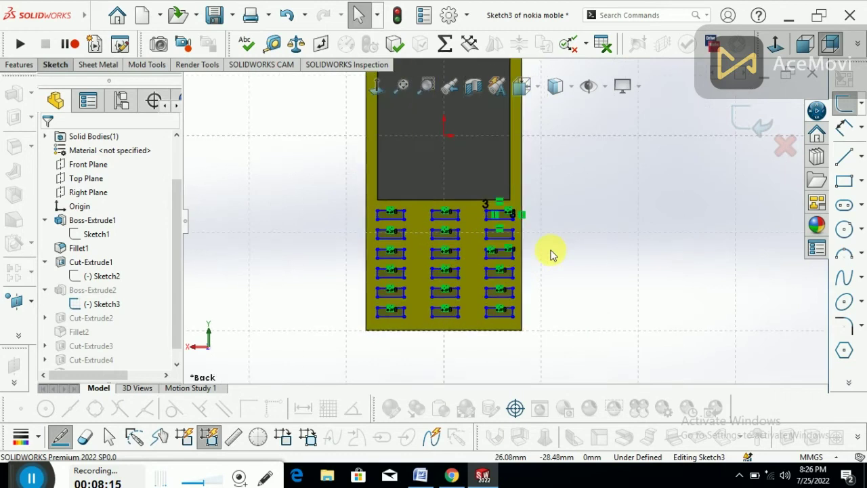
pyautogui.click(849, 189)
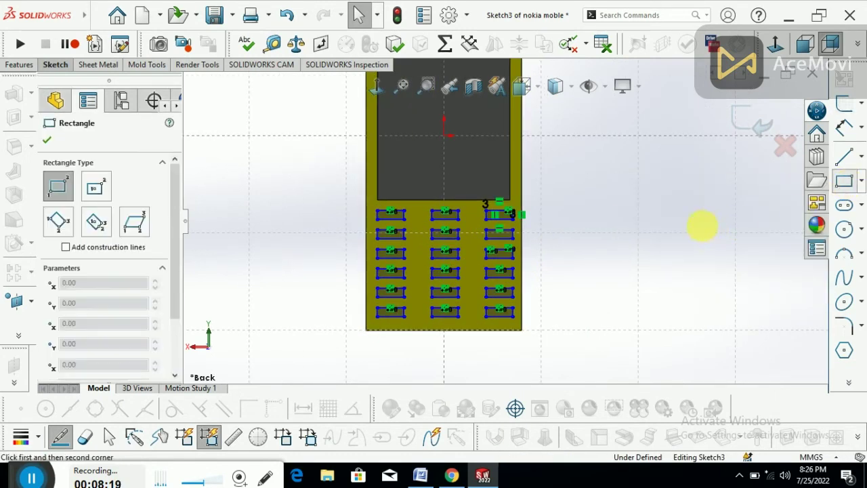
pyautogui.click(690, 220)
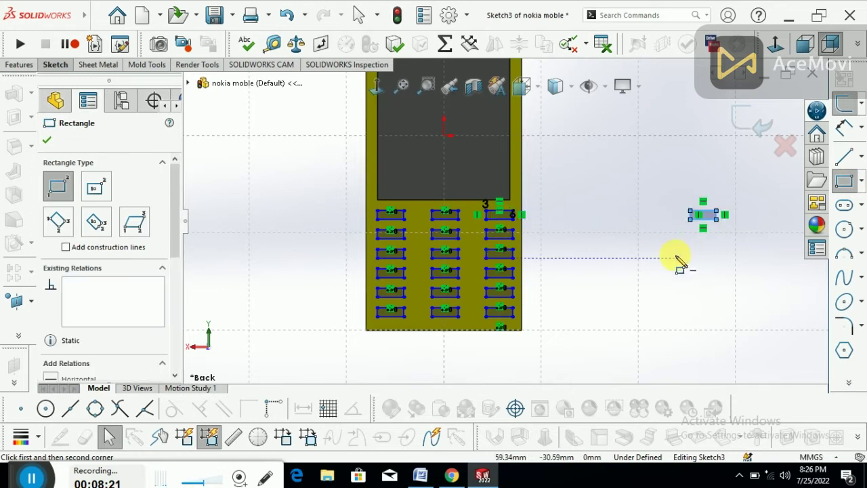
pyautogui.scroll(-1, 745, 207)
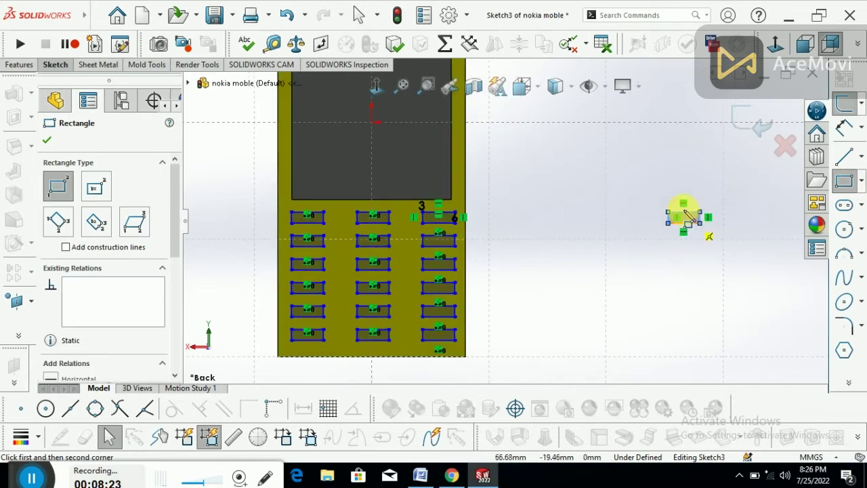
pyautogui.press('z')
pyautogui.press('z')
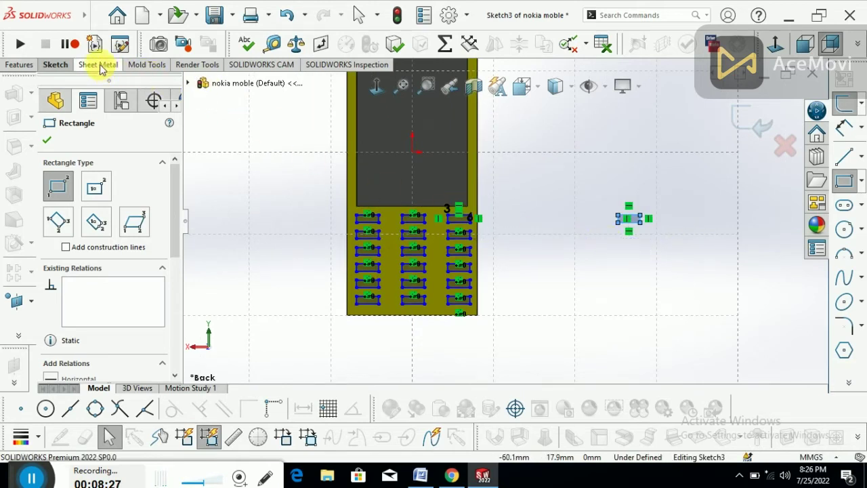
pyautogui.click(62, 65)
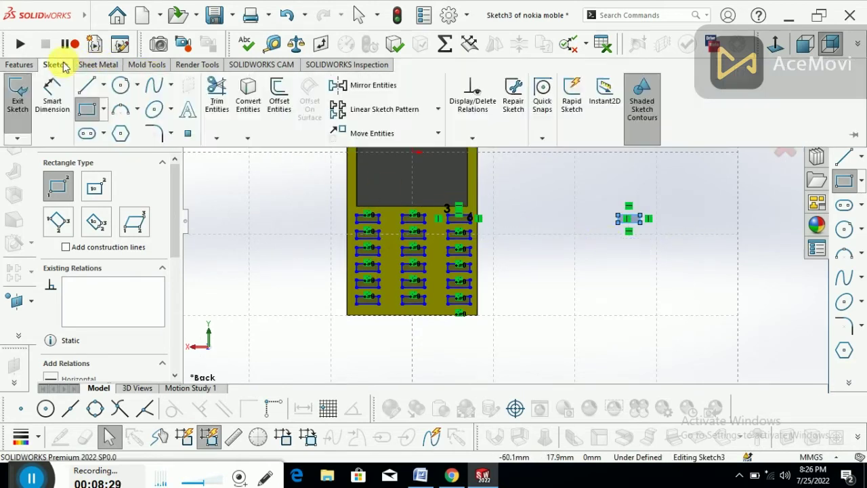
# Start a linear sketch pattern of the rectangle, reversing Direction 1 and settling on 10 mm spacing
pyautogui.click(368, 111)
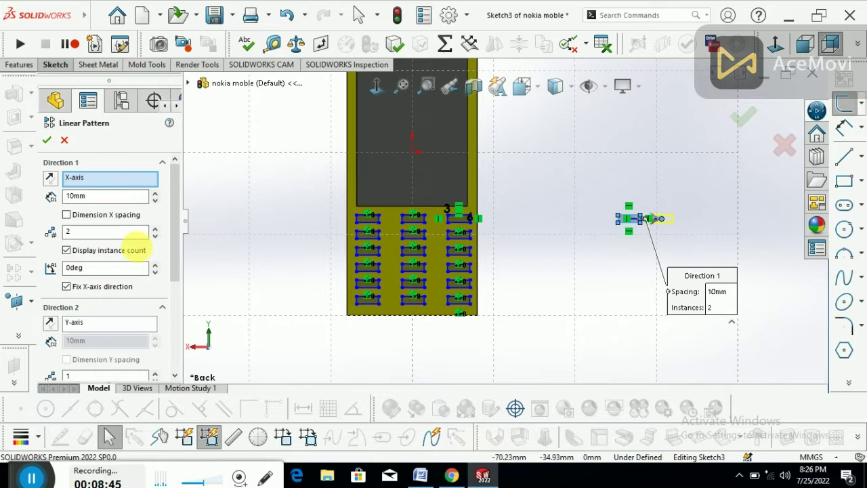
pyautogui.click(50, 177)
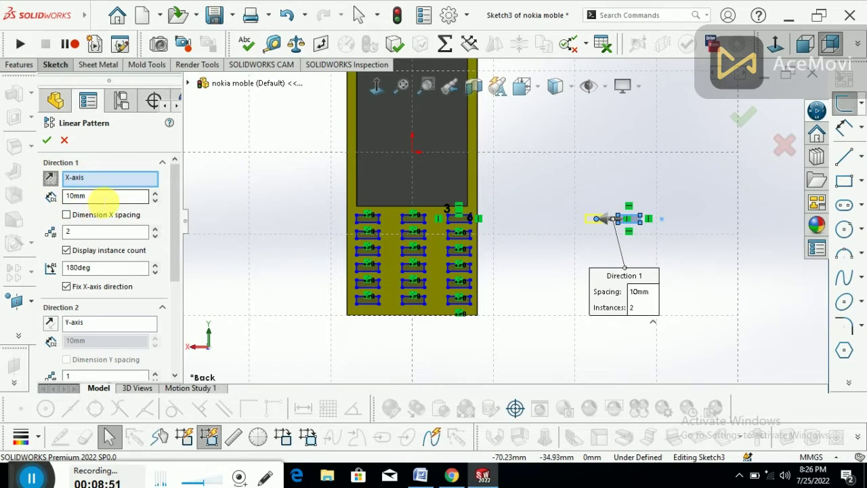
pyautogui.scroll(-2, 630, 247)
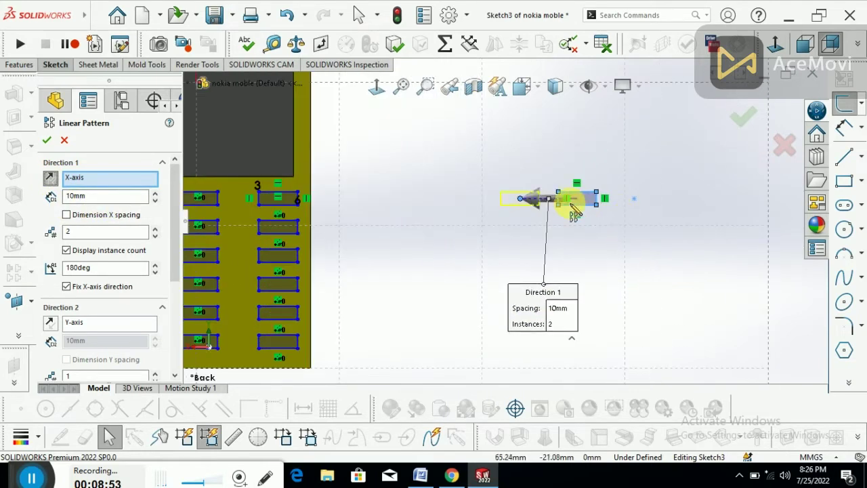
pyautogui.scroll(-2, 573, 203)
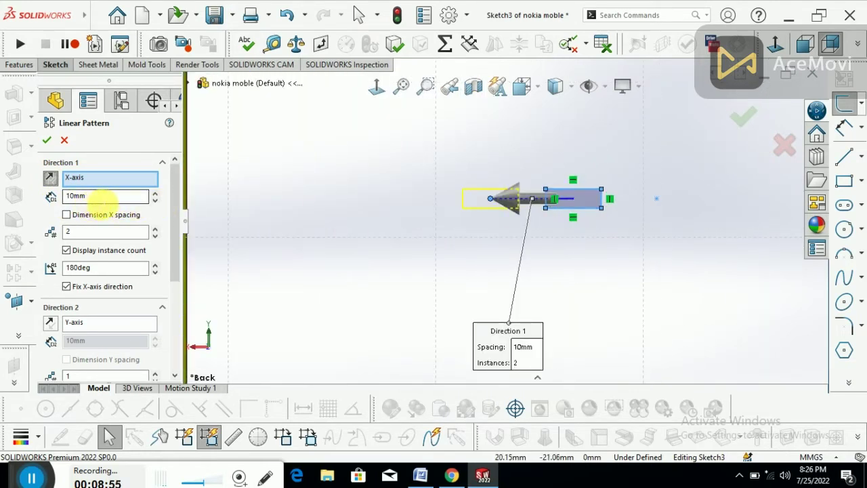
pyautogui.moveTo(105, 199); pyautogui.dragTo(54, 198)
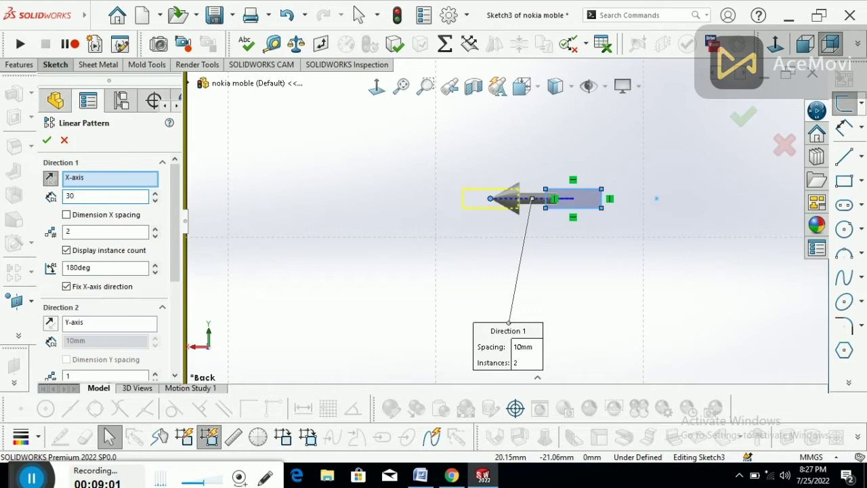
pyautogui.press('Return')
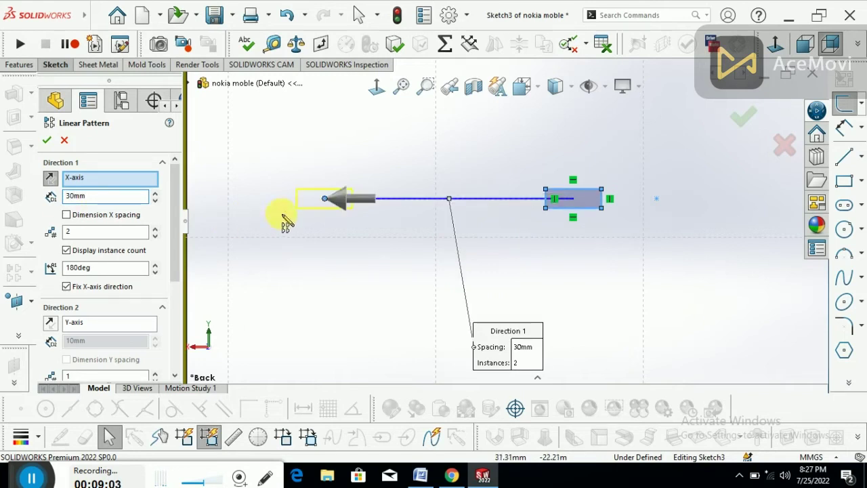
pyautogui.doubleClick(74, 196)
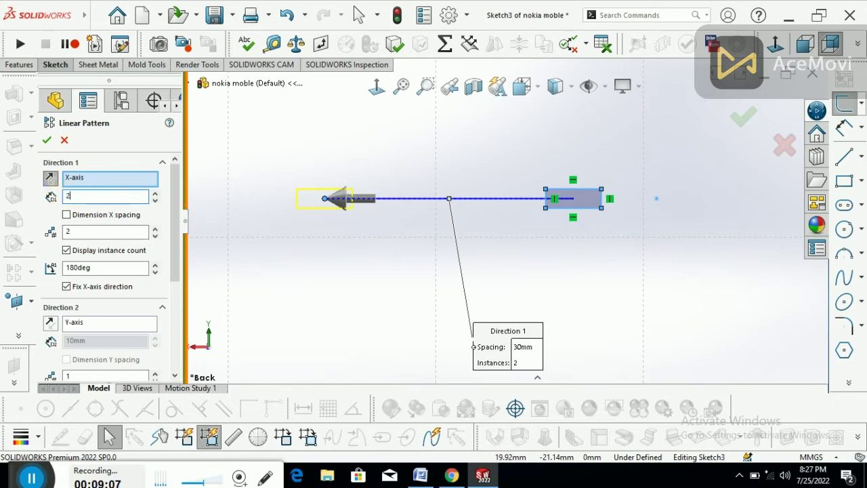
pyautogui.press('Return')
pyautogui.moveTo(100, 197); pyautogui.dragTo(53, 197)
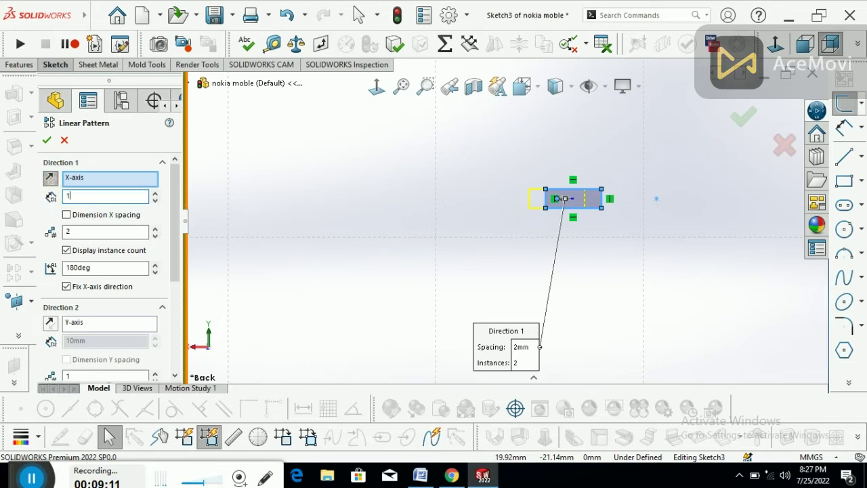
pyautogui.write('10')
pyautogui.press('Return')
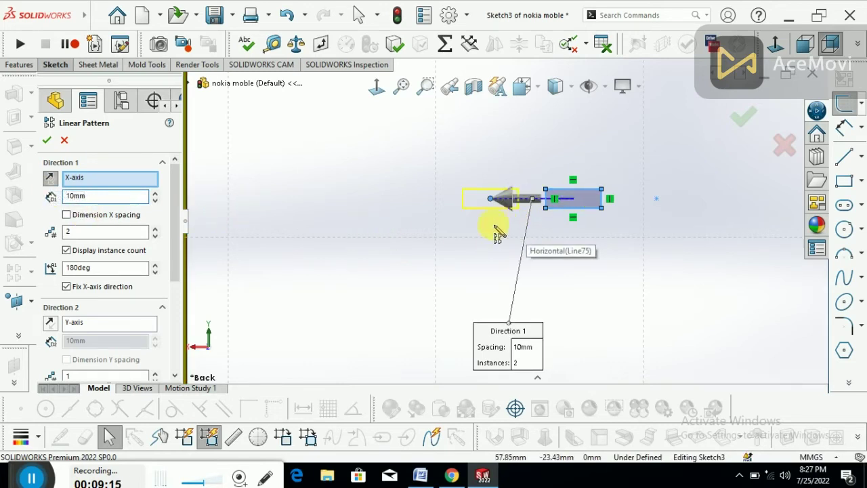
# Set 3 instances in Direction 1 and enter 4 instances for Direction 2
pyautogui.doubleClick(71, 232)
pyautogui.write('3')
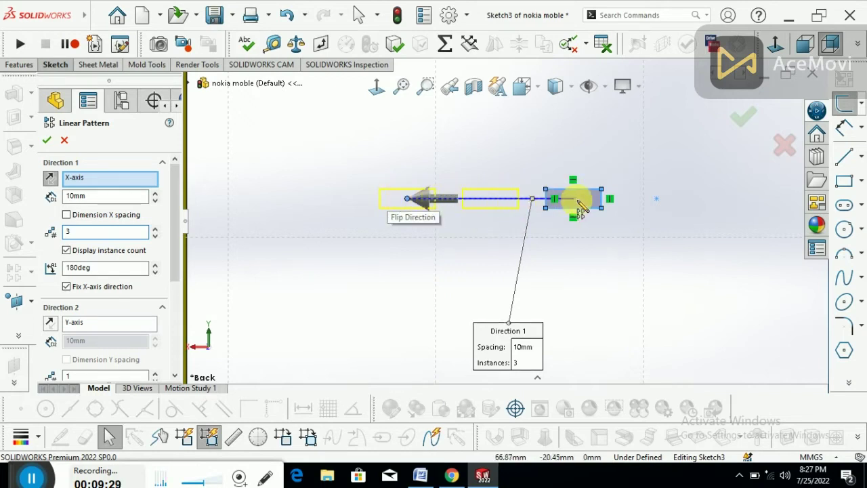
pyautogui.moveTo(178, 226); pyautogui.dragTo(174, 255)
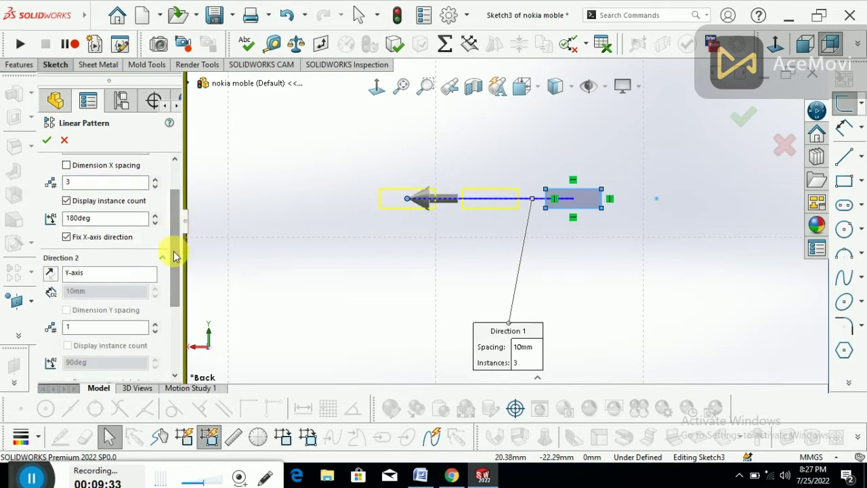
pyautogui.scroll(-1, 174, 256)
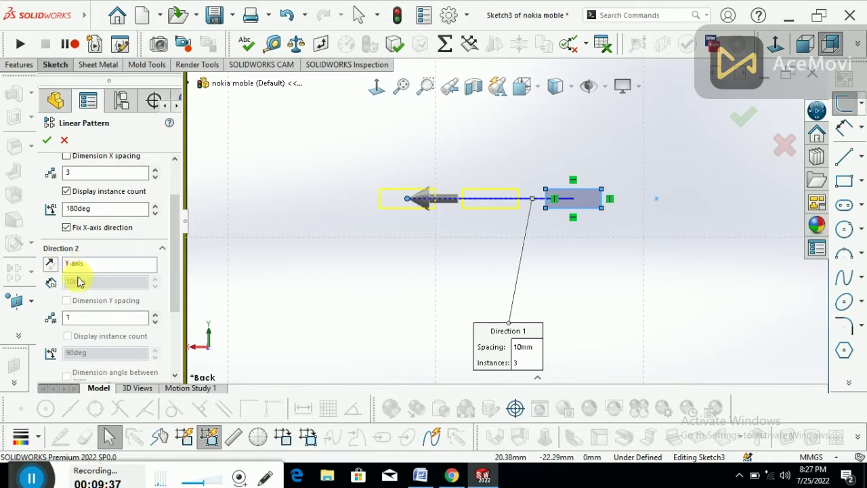
pyautogui.click(81, 319)
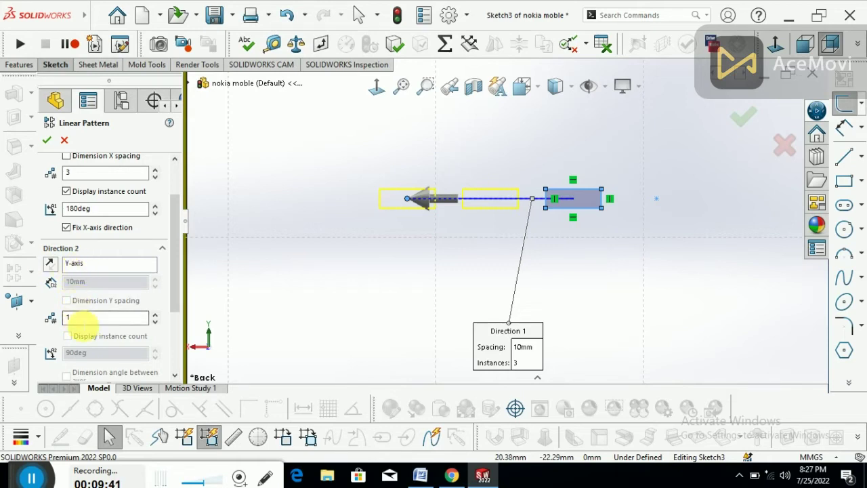
pyautogui.moveTo(64, 317); pyautogui.dragTo(84, 325)
pyautogui.write('4')
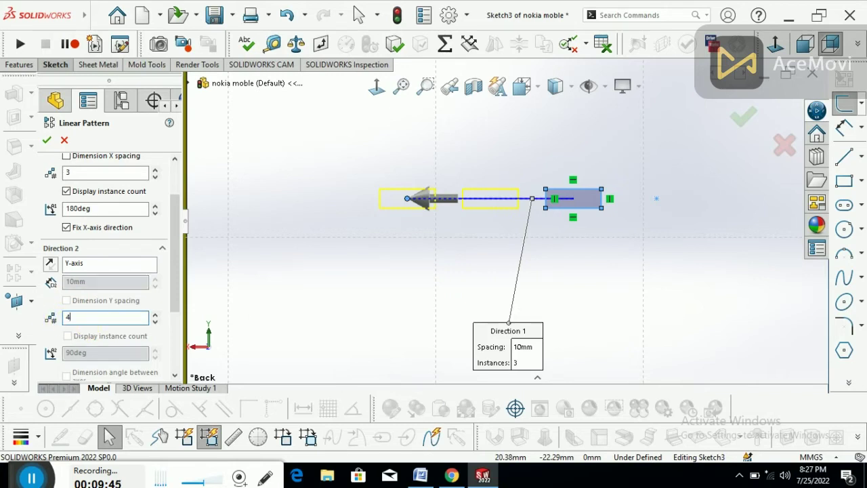
# Reverse Direction 2 with 5 mm spacing, then cancel the linear pattern entirely
pyautogui.scroll(3, 522, 325)
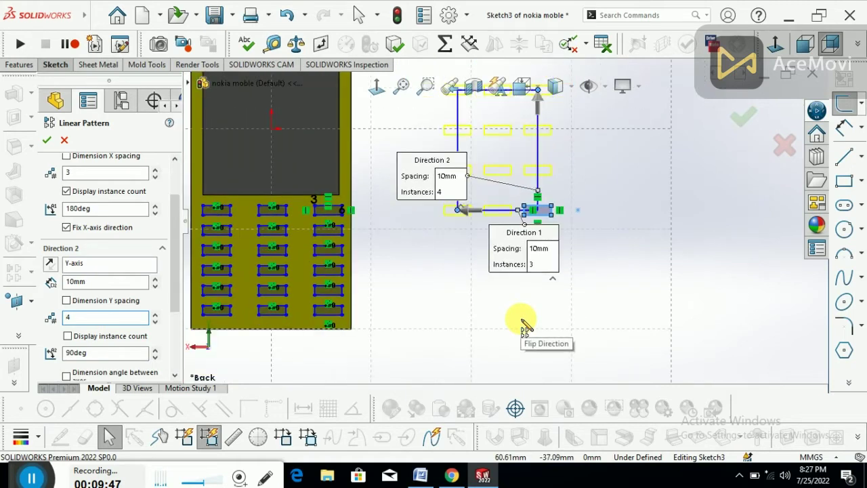
pyautogui.click(50, 264)
pyautogui.scroll(-3, 524, 292)
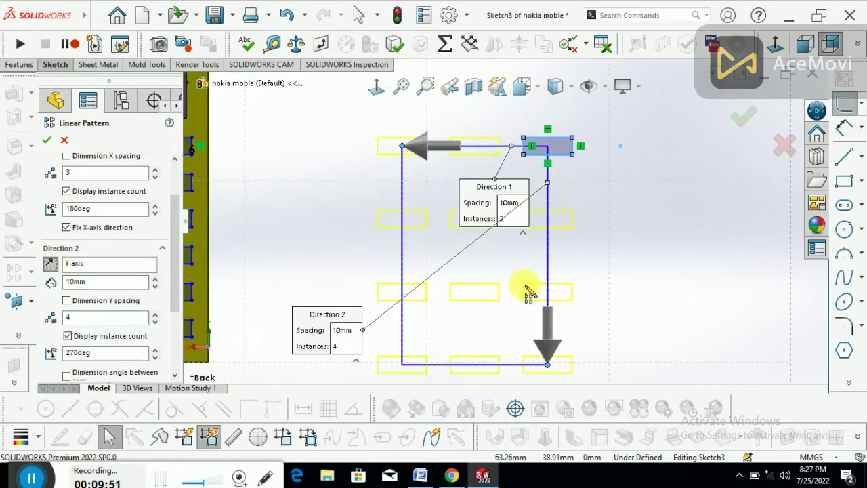
pyautogui.scroll(2, 505, 227)
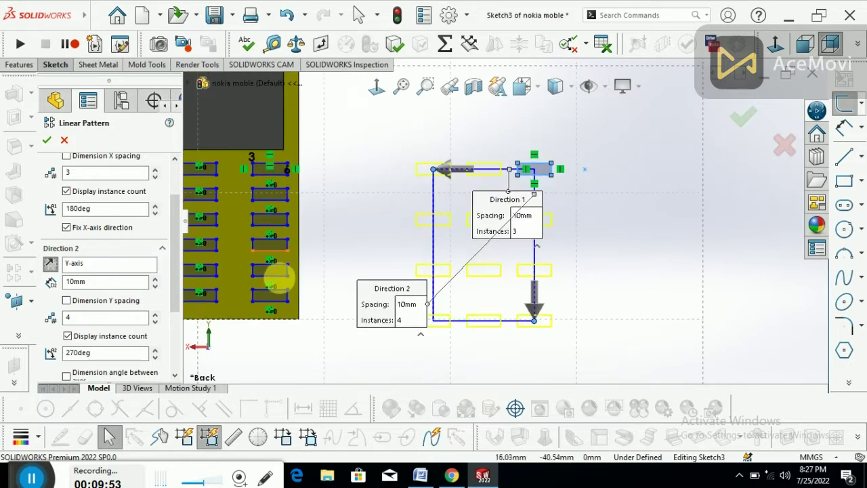
pyautogui.scroll(-1, 512, 234)
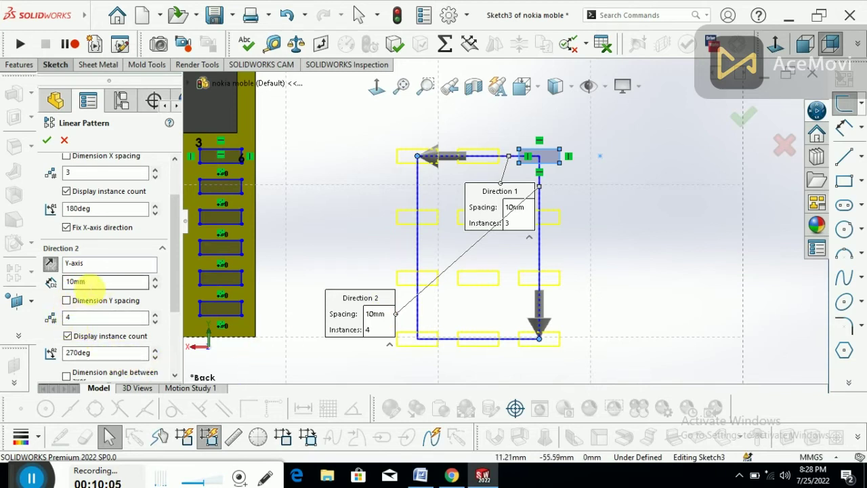
pyautogui.doubleClick(88, 281)
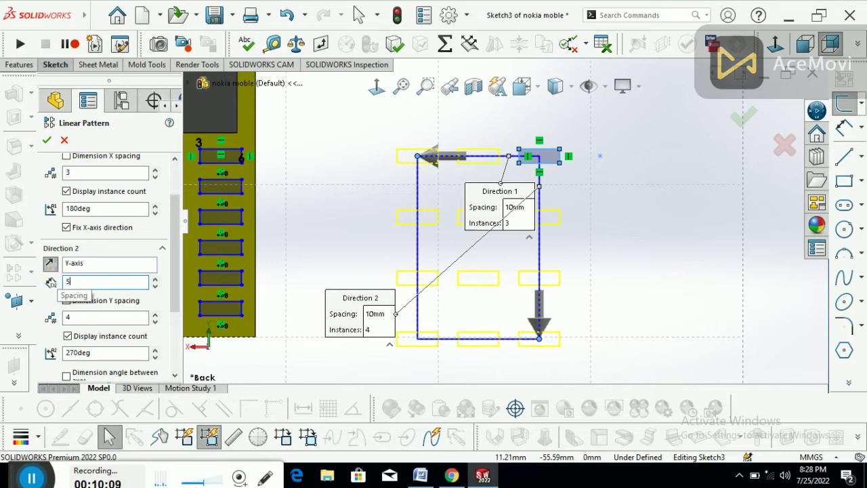
pyautogui.press('Return')
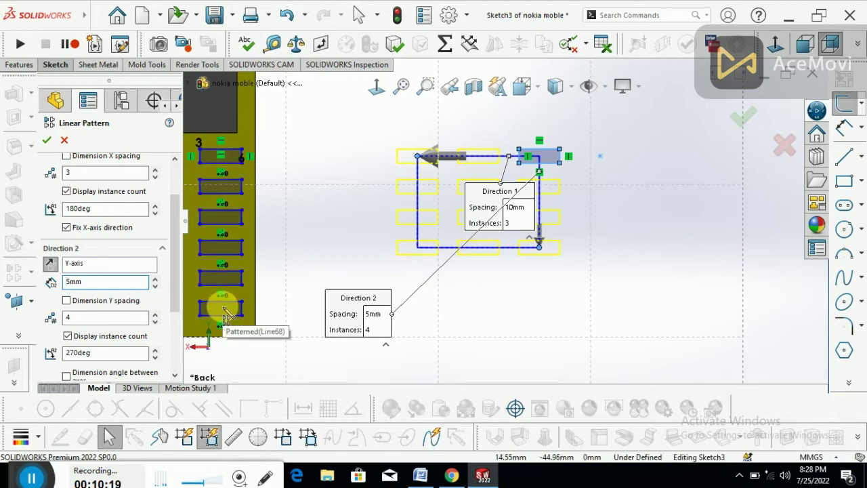
pyautogui.click(66, 140)
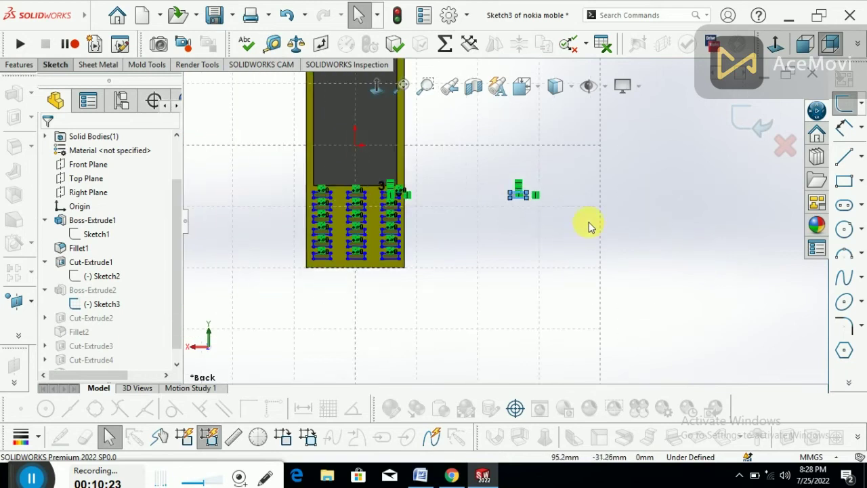
# Undo the stray rectangle and exit Sketch3 so the keypad rebuilds
pyautogui.scroll(-2, 530, 184)
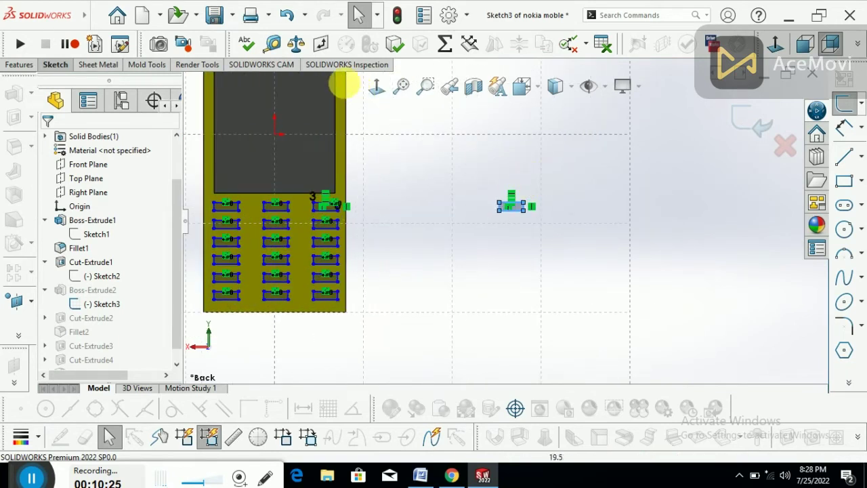
pyautogui.click(287, 15)
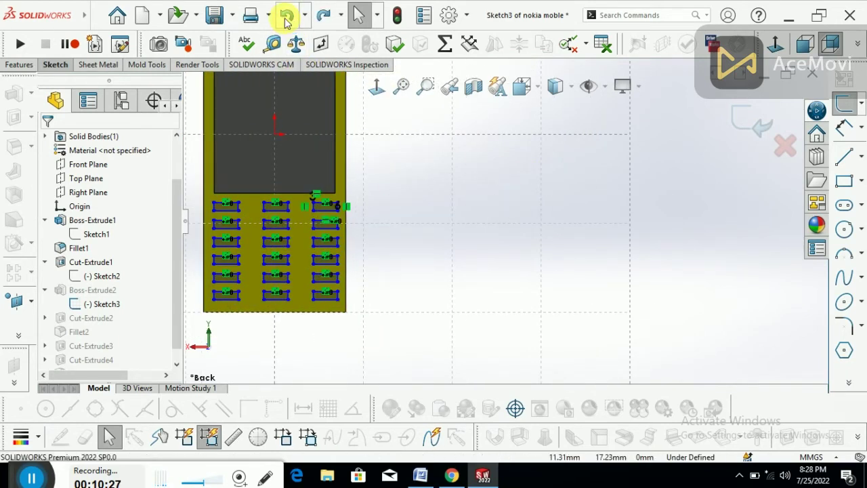
pyautogui.scroll(2, 505, 260)
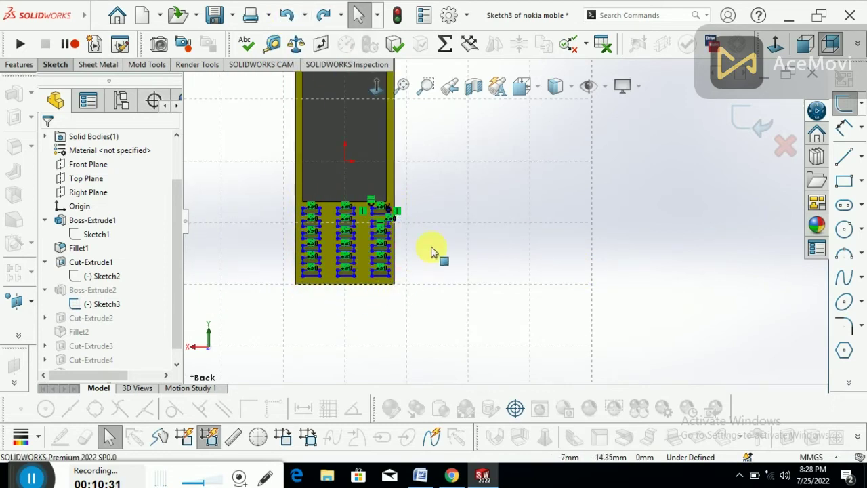
pyautogui.click(744, 123)
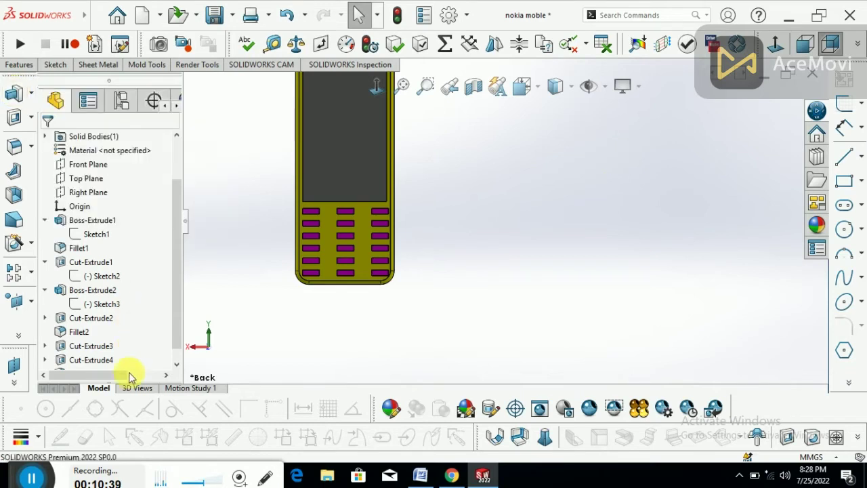
# Open the Boss-Extrude2 keypad feature for editing
pyautogui.moveTo(175, 303); pyautogui.dragTo(178, 319)
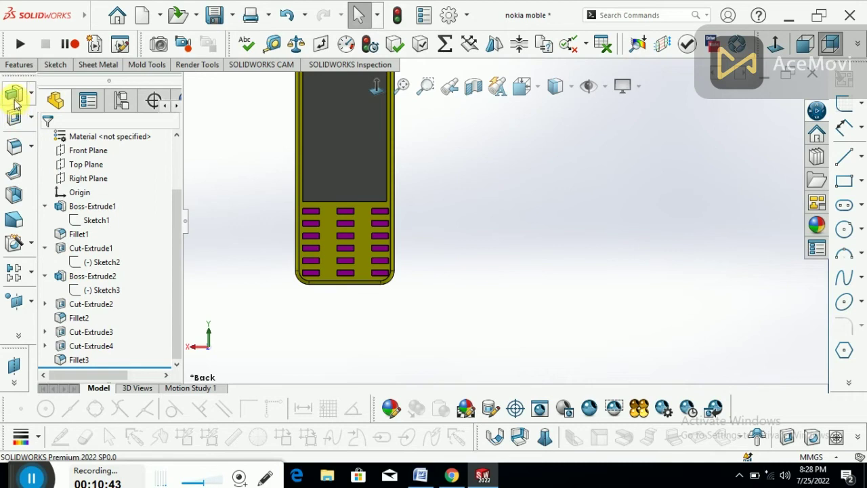
pyautogui.click(82, 284)
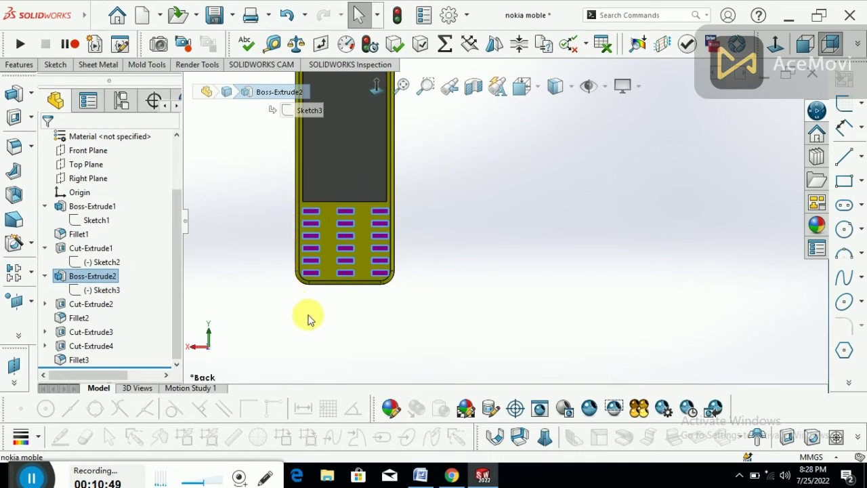
pyautogui.rightClick(92, 281)
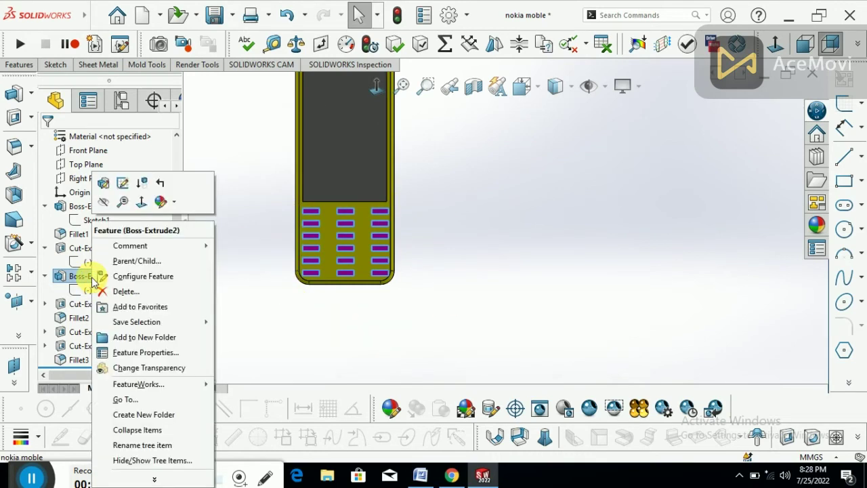
pyautogui.click(107, 181)
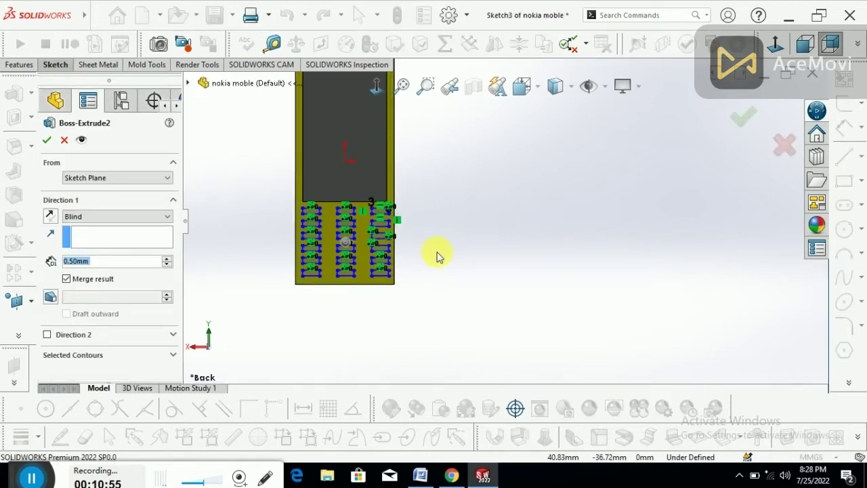
# Try a 3 mm keypad extrusion depth, then confirm Boss-Extrude2 back at 0.5 mm
pyautogui.moveTo(435, 256)
pyautogui.mouseDown(button='middle')
pyautogui.moveTo(400, 251)
pyautogui.moveTo(409, 284)
pyautogui.moveTo(368, 232)
pyautogui.moveTo(371, 217)
pyautogui.mouseUp(button='middle')
pyautogui.scroll(-2, 406, 211)
pyautogui.scroll(-2, 445, 200)
pyautogui.scroll(-2, 445, 199)
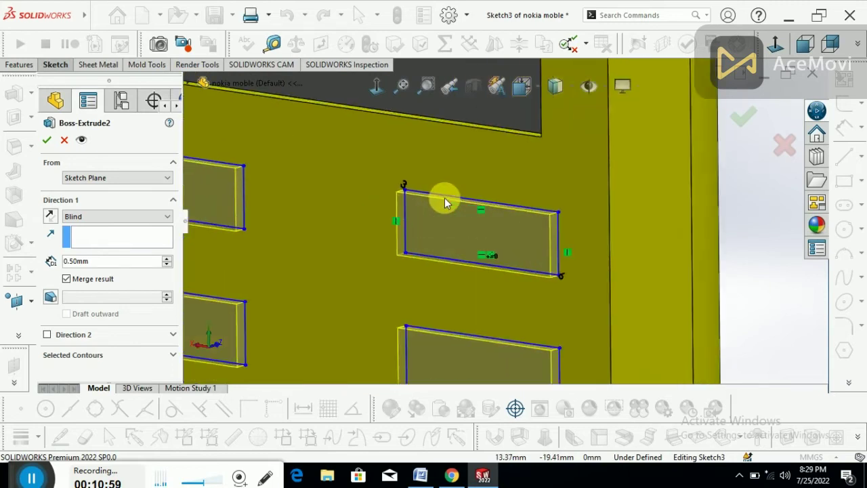
pyautogui.scroll(-2, 442, 203)
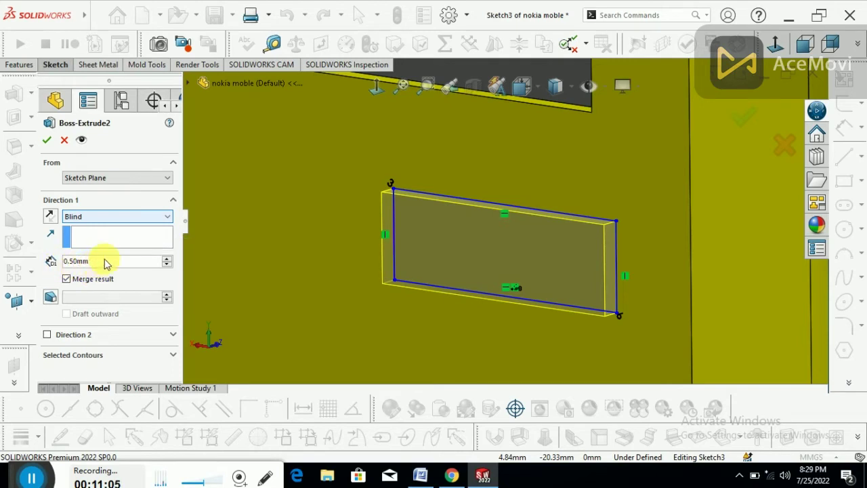
pyautogui.write('3')
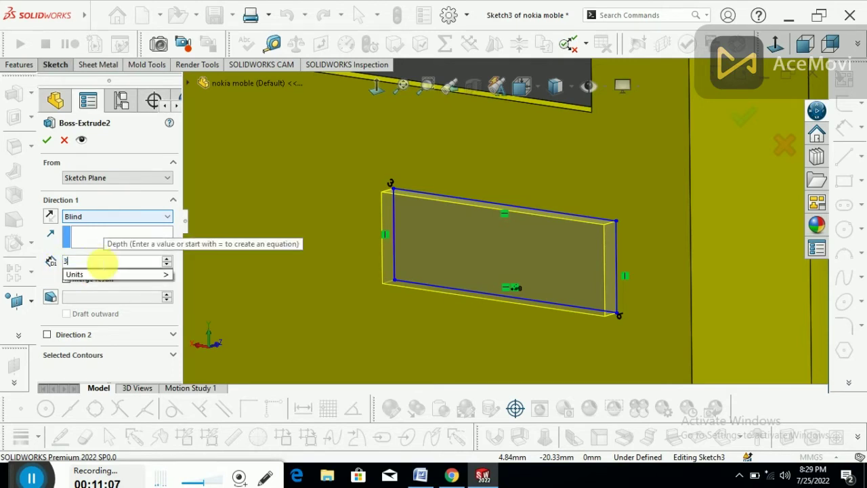
pyautogui.press('Return')
pyautogui.scroll(3, 590, 252)
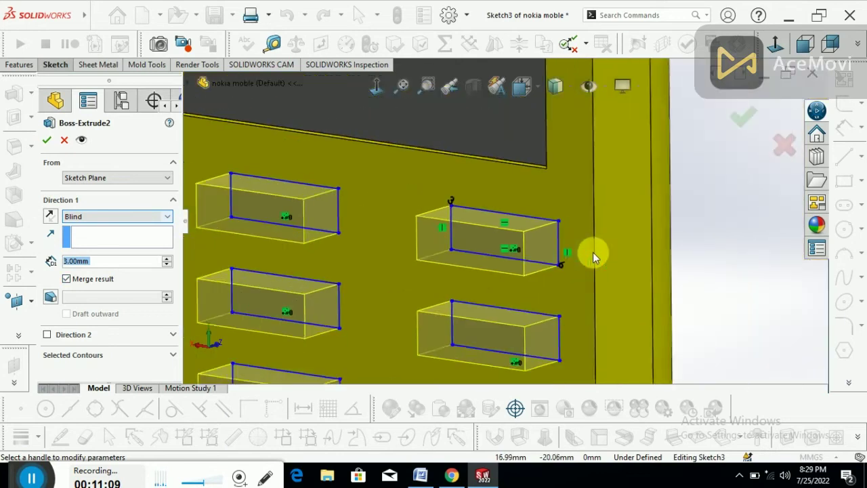
pyautogui.scroll(2, 590, 252)
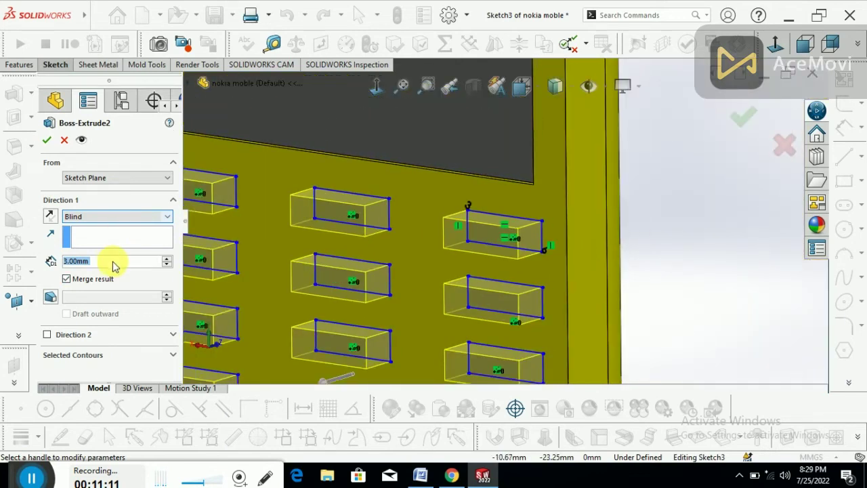
pyautogui.write('0.5')
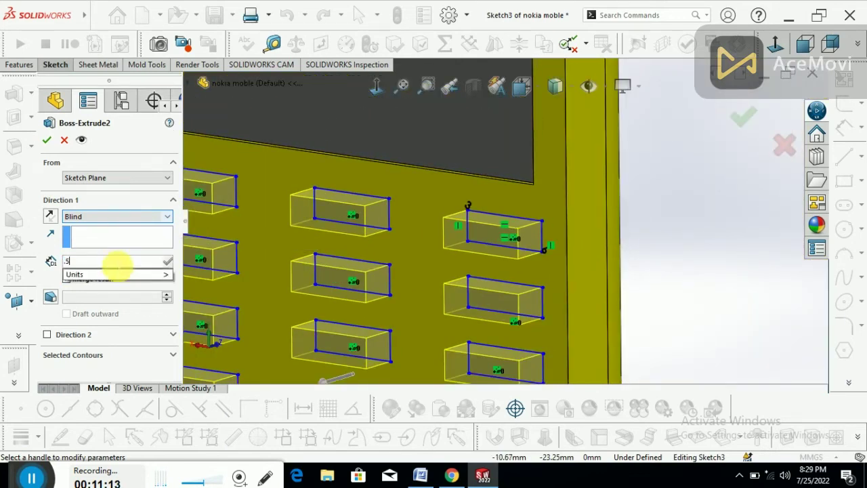
pyautogui.press('Return')
pyautogui.scroll(3, 441, 285)
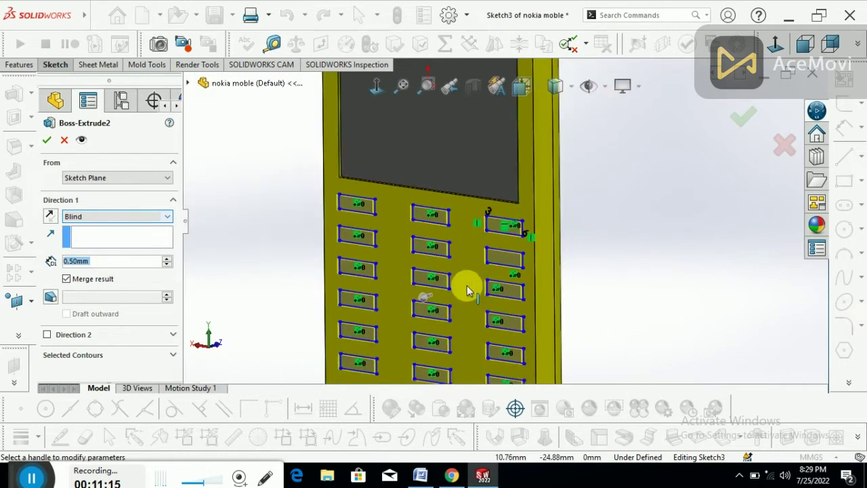
pyautogui.click(46, 139)
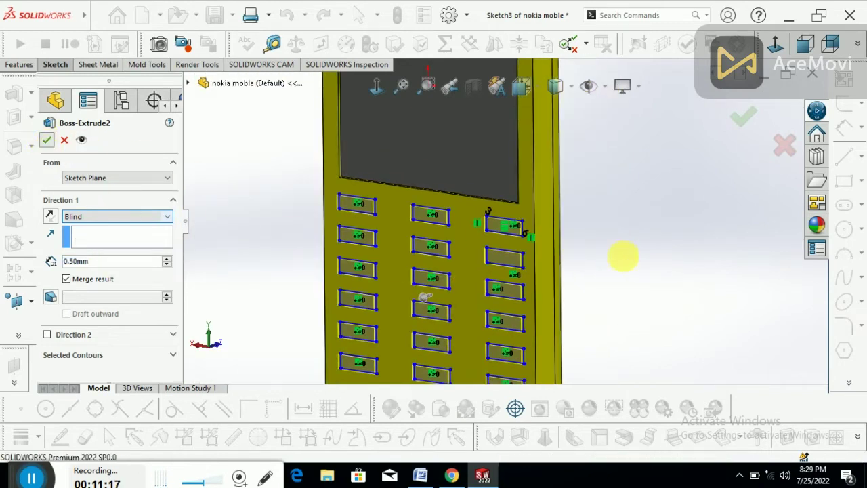
pyautogui.scroll(2, 420, 244)
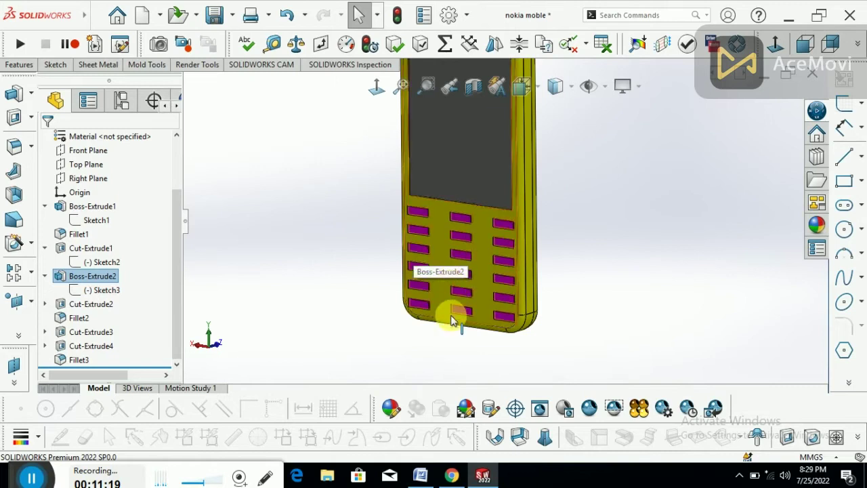
# Expand the Cut-Extrude2 earpiece slot feature and edit its Sketch4
pyautogui.scroll(3, 499, 251)
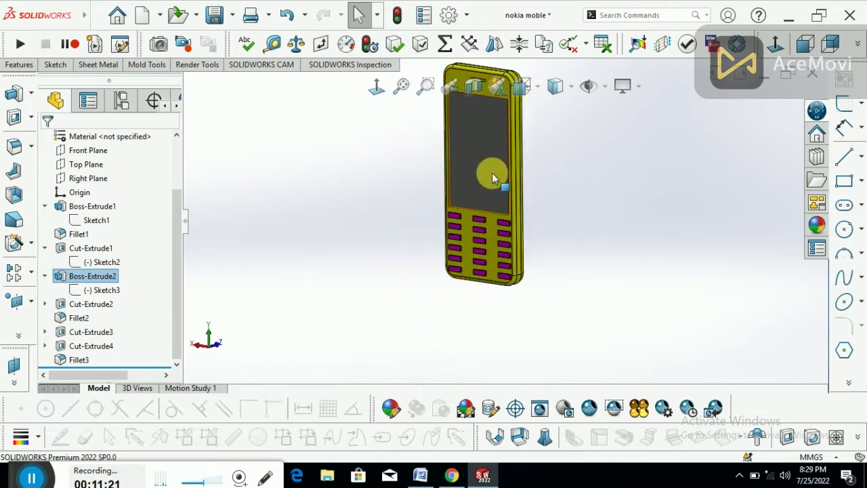
pyautogui.click(48, 306)
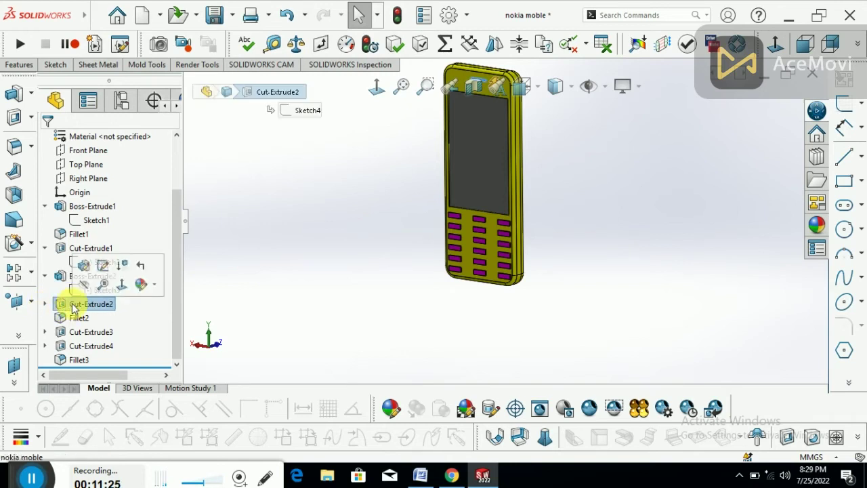
pyautogui.click(44, 304)
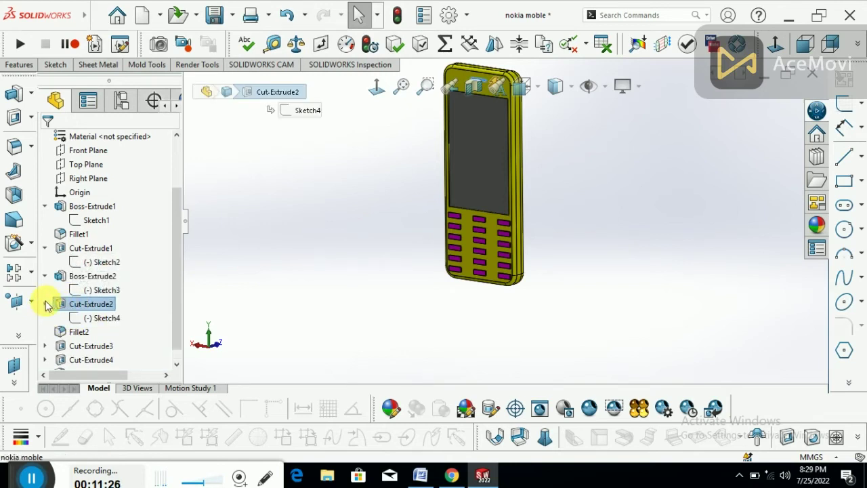
pyautogui.click(102, 318)
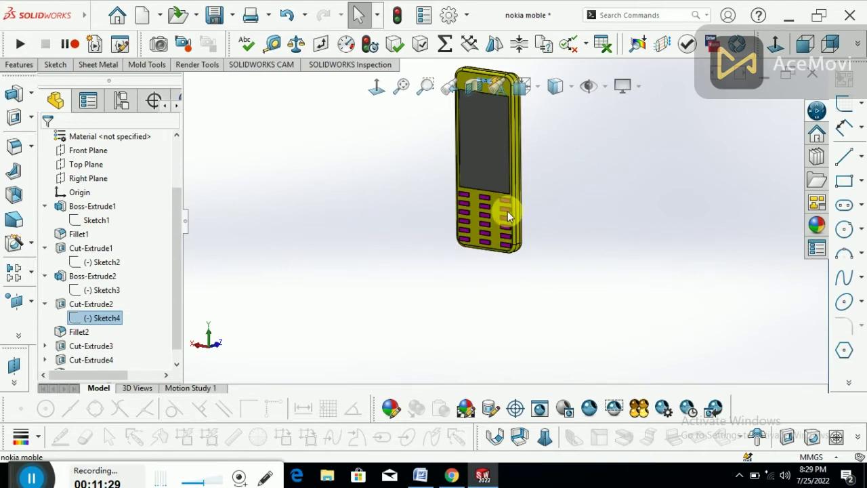
pyautogui.scroll(3, 501, 217)
pyautogui.scroll(-2, 504, 136)
pyautogui.scroll(-2, 484, 184)
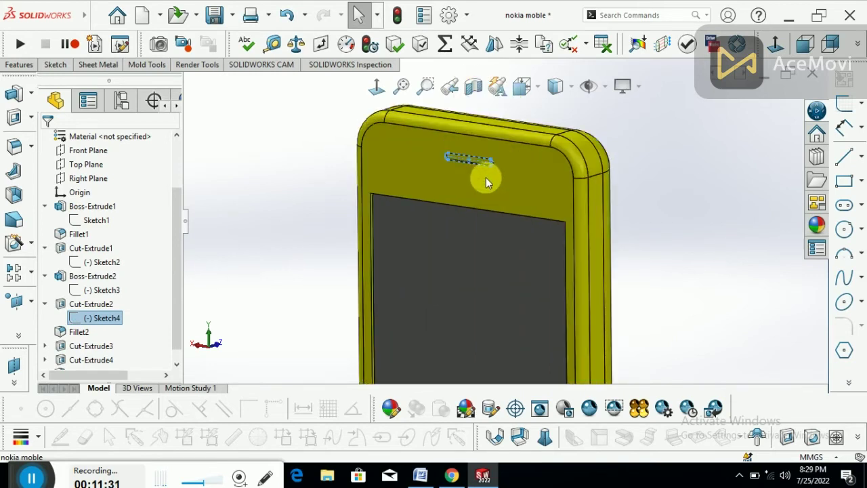
pyautogui.scroll(-1, 484, 178)
pyautogui.rightClick(103, 323)
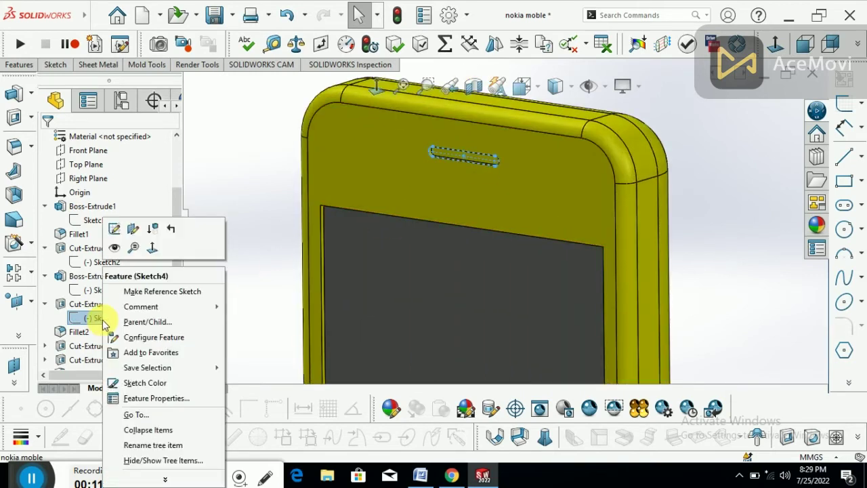
pyautogui.click(115, 229)
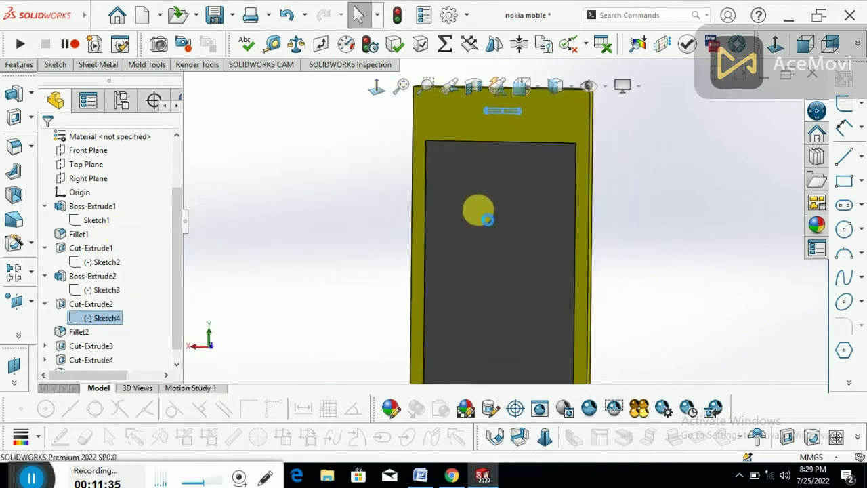
# Draw a second straight slot to the right of the earpiece slot
pyautogui.click(514, 319)
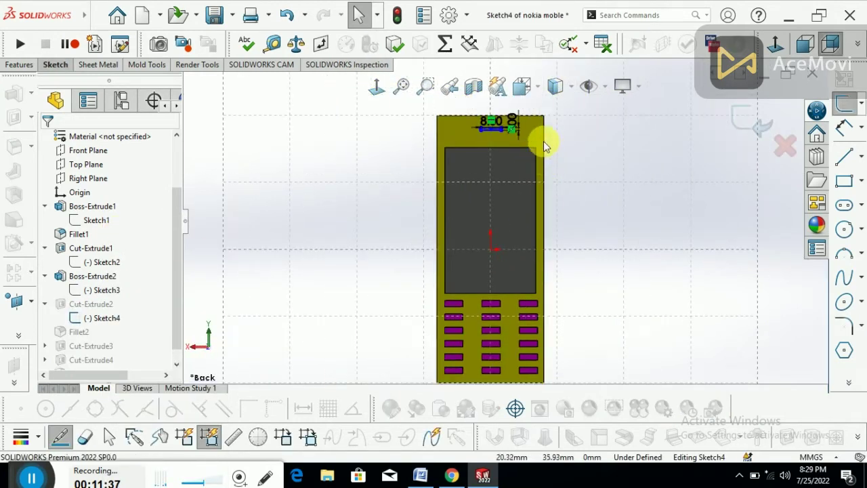
pyautogui.scroll(-3, 543, 141)
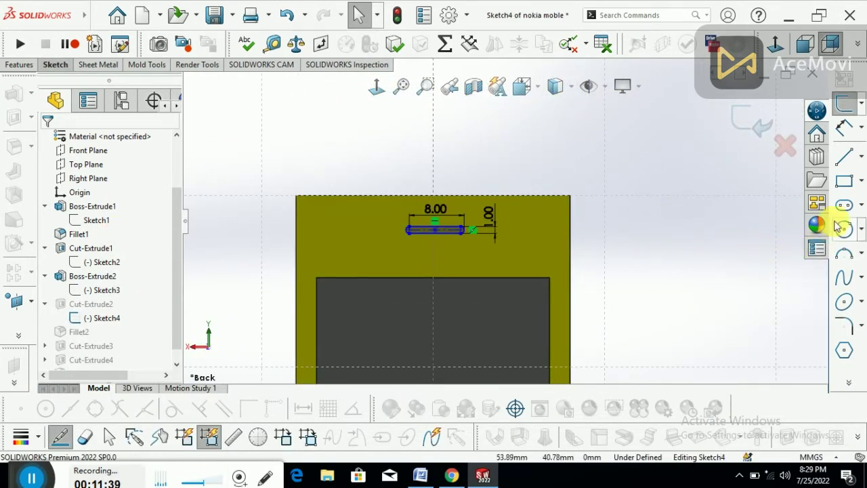
pyautogui.click(848, 205)
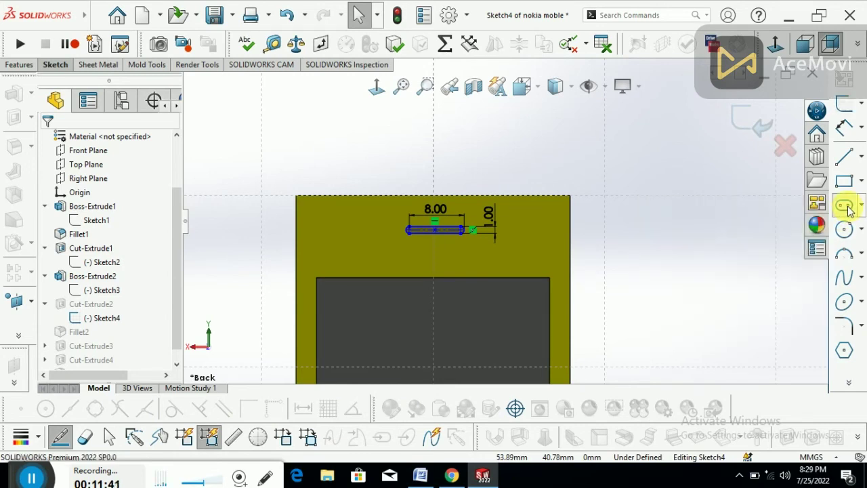
pyautogui.click(651, 214)
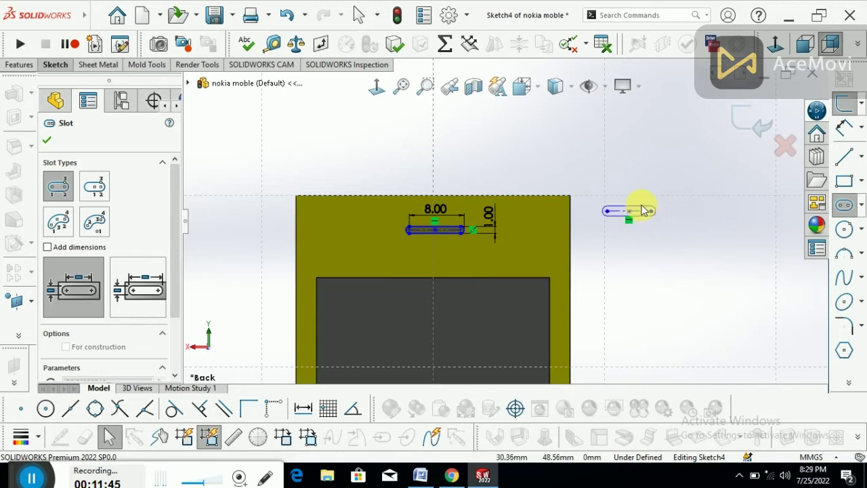
pyautogui.click(642, 210)
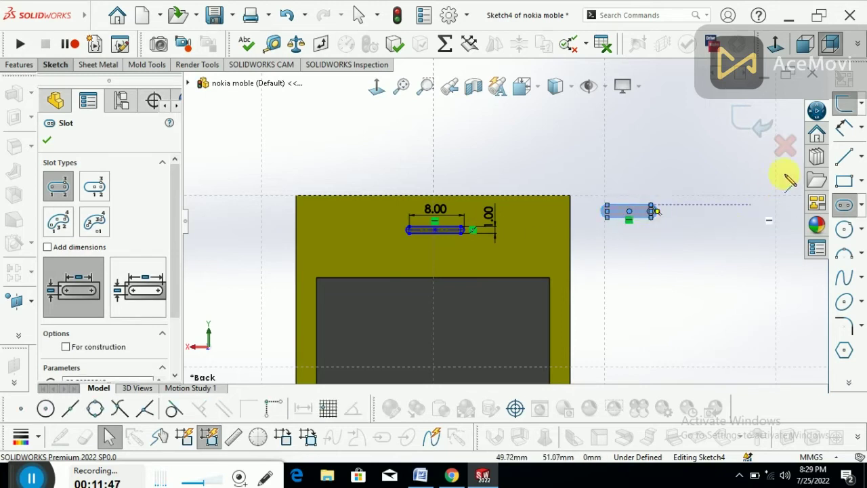
# Dimension the right-hand slot to 8 mm long and 1 mm wide
pyautogui.click(844, 128)
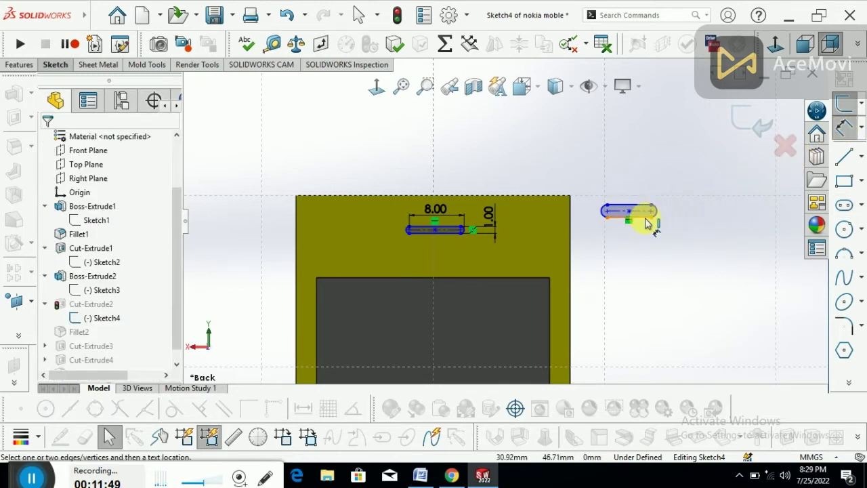
pyautogui.click(646, 214)
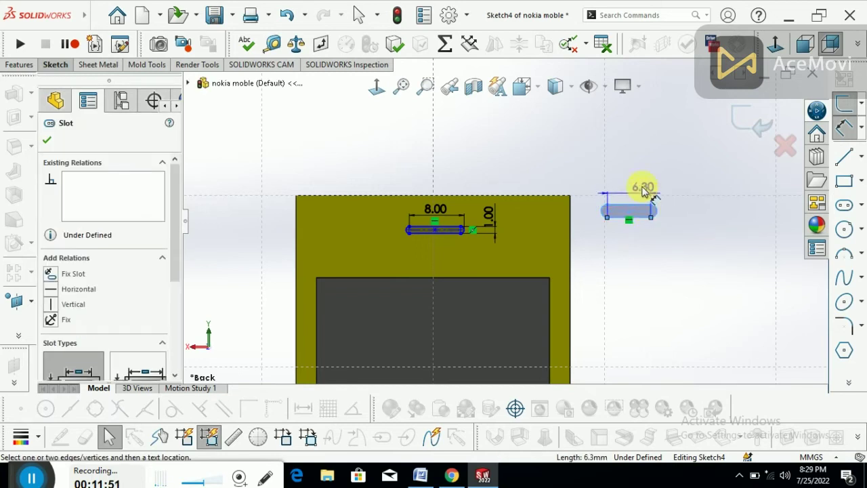
pyautogui.click(639, 251)
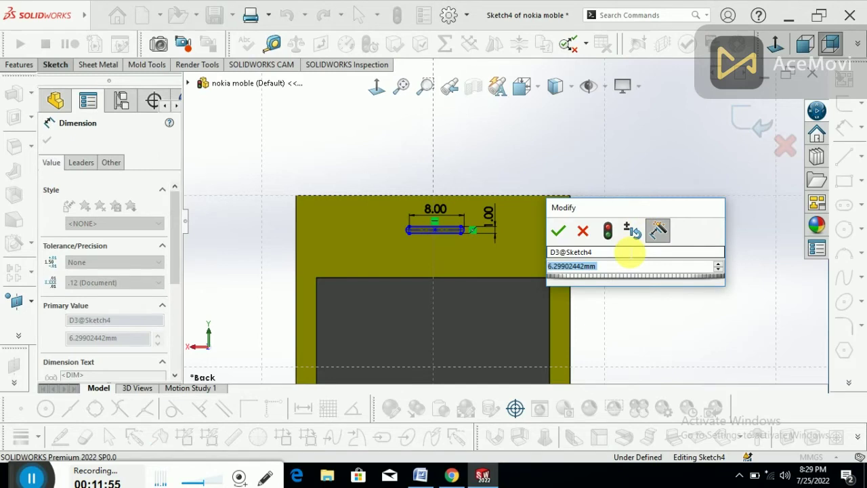
pyautogui.write('8')
pyautogui.press('Return')
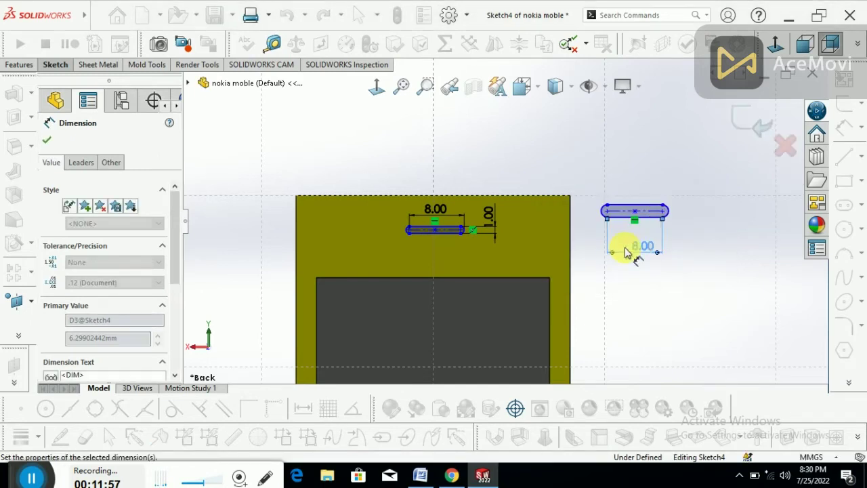
pyautogui.click(640, 210)
pyautogui.click(640, 207)
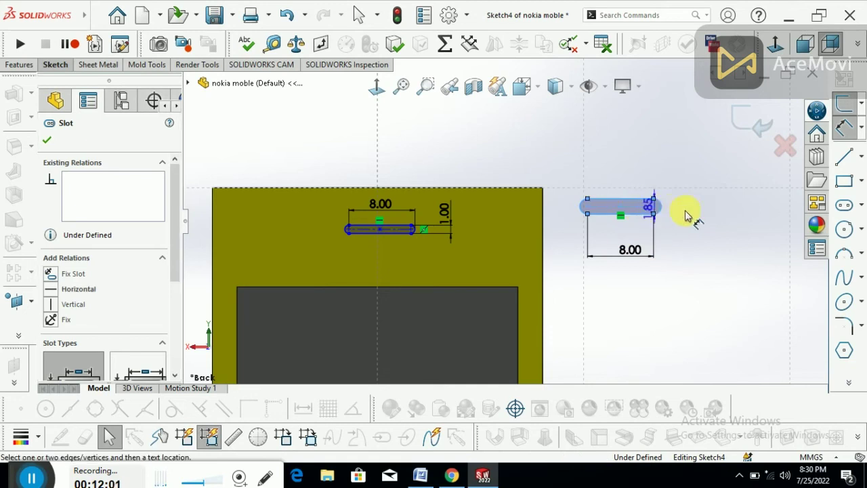
pyautogui.click(692, 178)
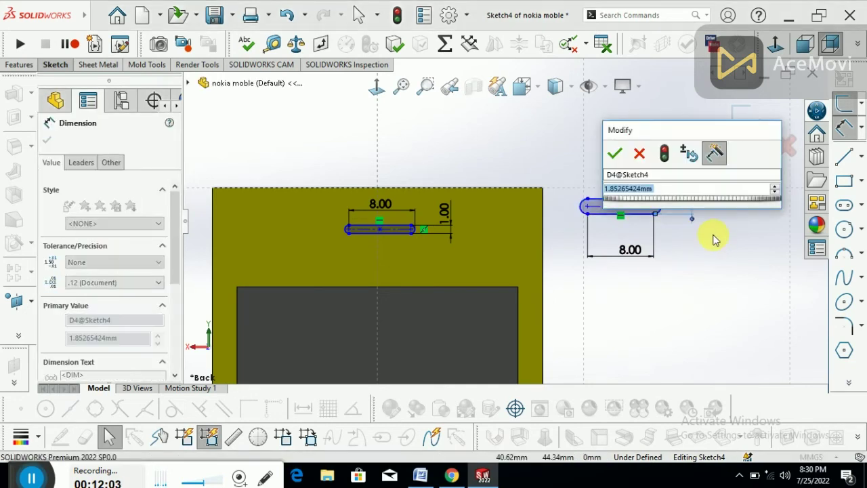
pyautogui.write('1')
pyautogui.press('Return')
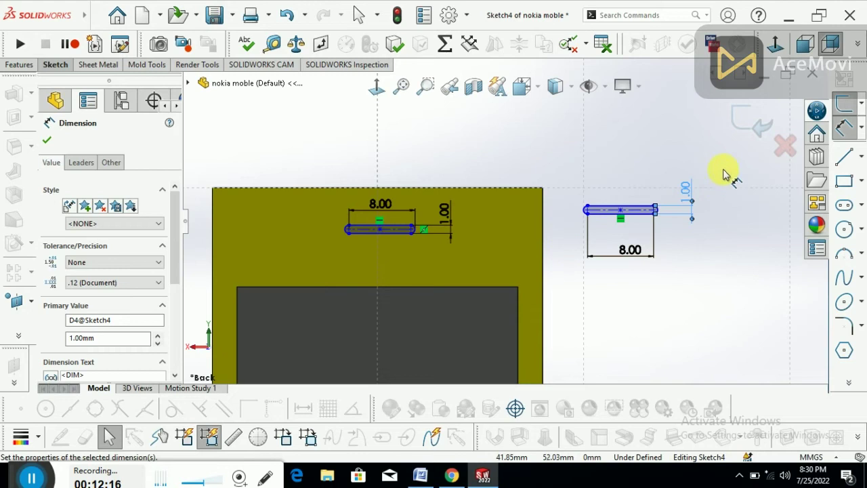
# Undo the dimensions and the extra right-hand slot until only the earpiece slot remains
pyautogui.click(287, 20)
pyautogui.click(288, 21)
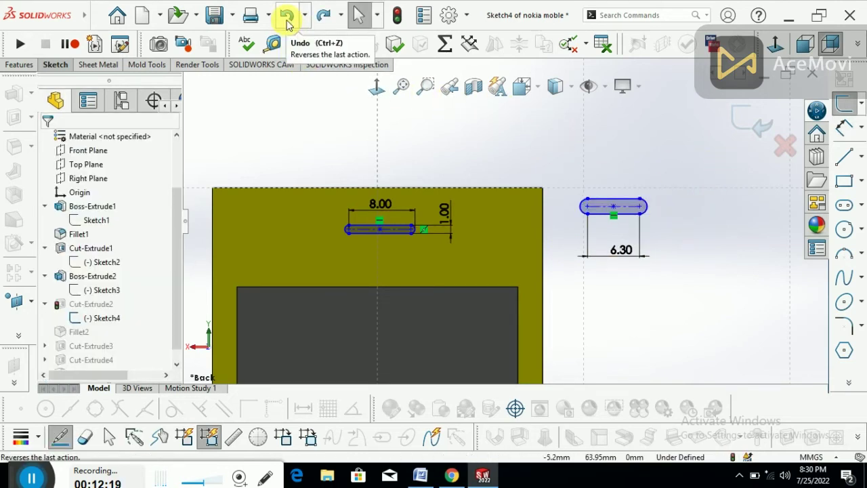
pyautogui.click(287, 17)
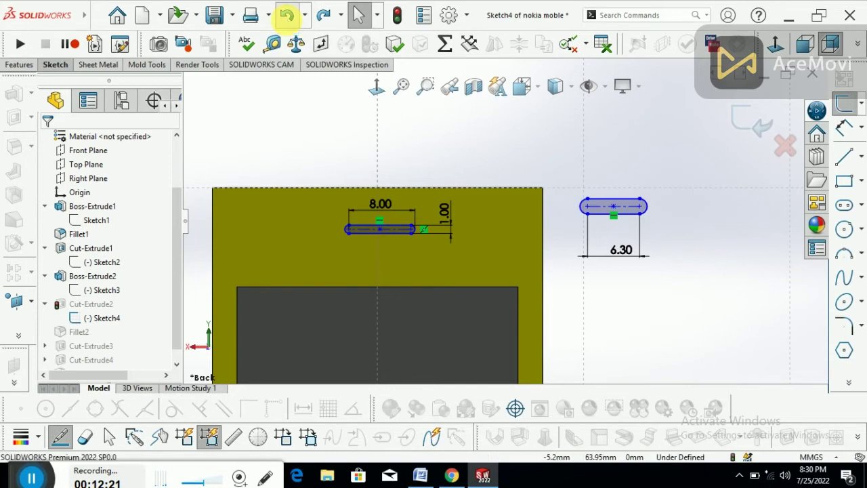
pyautogui.click(287, 17)
pyautogui.scroll(3, 647, 156)
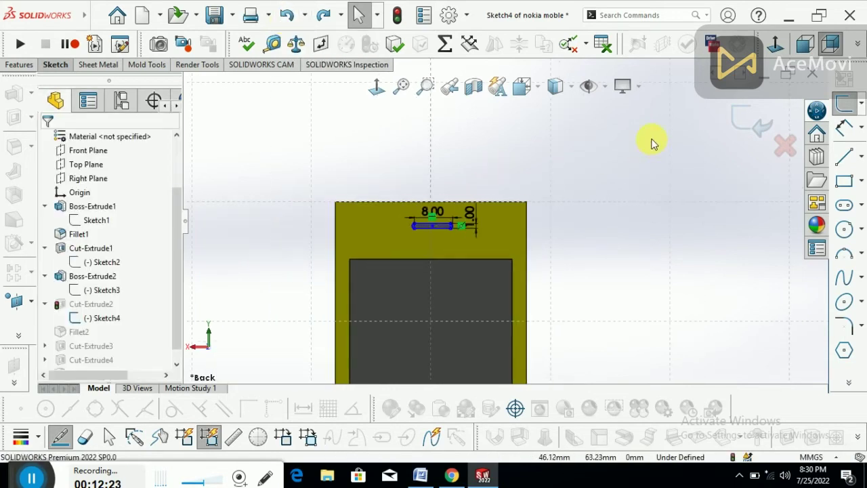
# Exit Sketch4 to cut the earpiece slot, then confirm Cut-Extrude2 at Blind 0.50 mm
pyautogui.click(750, 134)
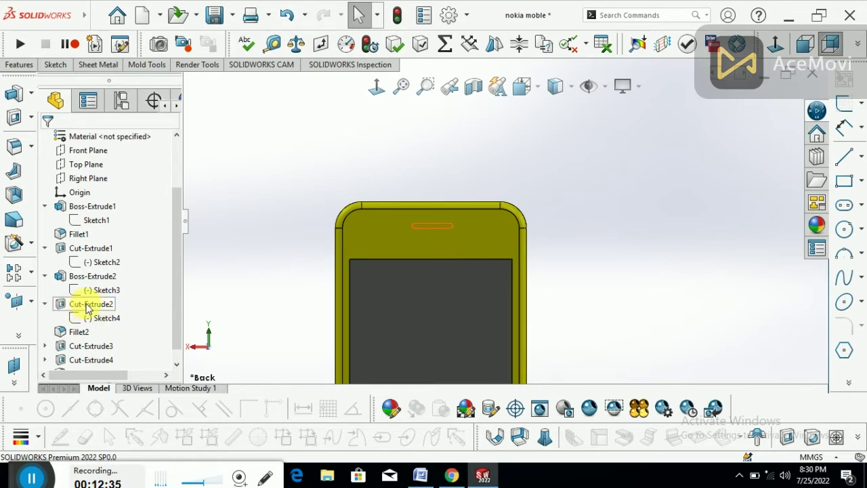
pyautogui.click(87, 309)
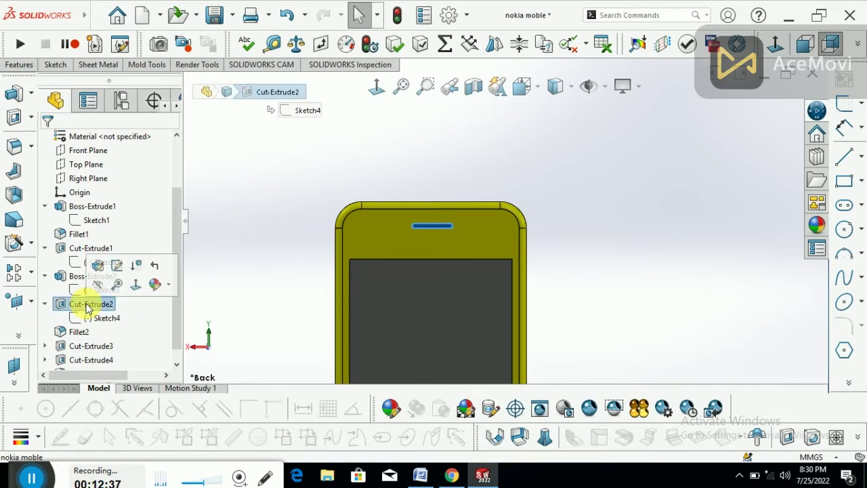
pyautogui.click(98, 269)
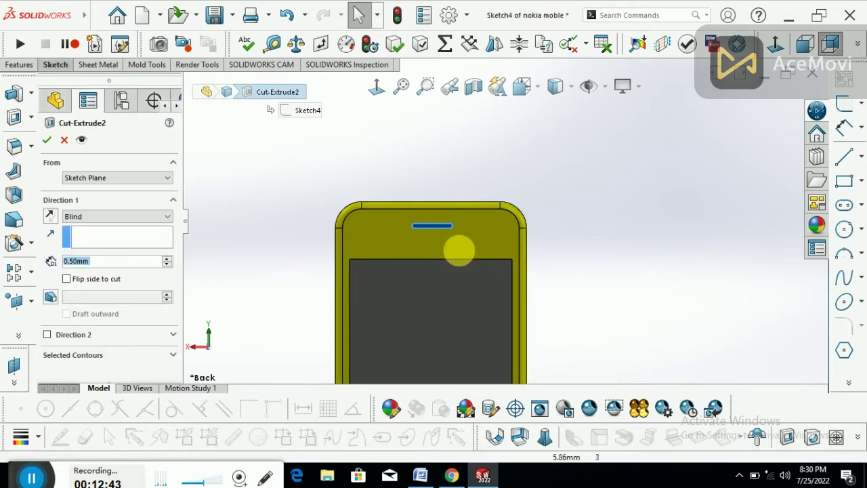
pyautogui.scroll(-2, 464, 245)
pyautogui.scroll(-3, 475, 245)
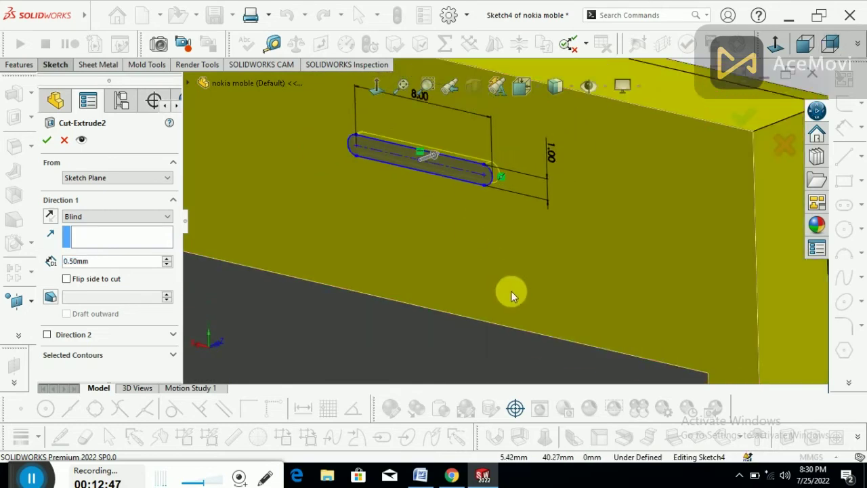
pyautogui.moveTo(473, 251); pyautogui.dragTo(511, 291, button='middle')
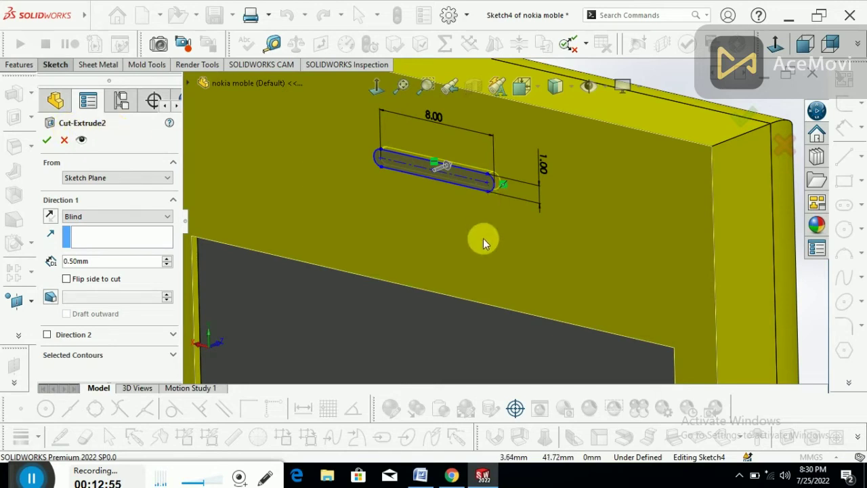
pyautogui.scroll(1, 483, 241)
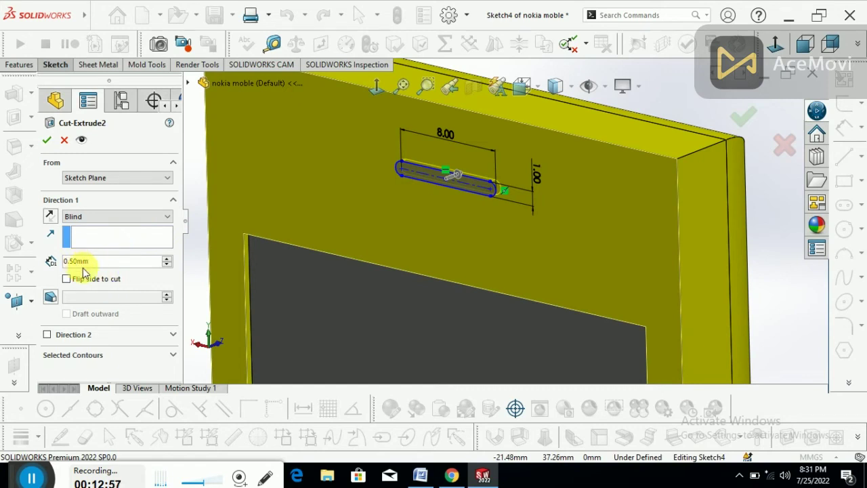
pyautogui.scroll(3, 424, 214)
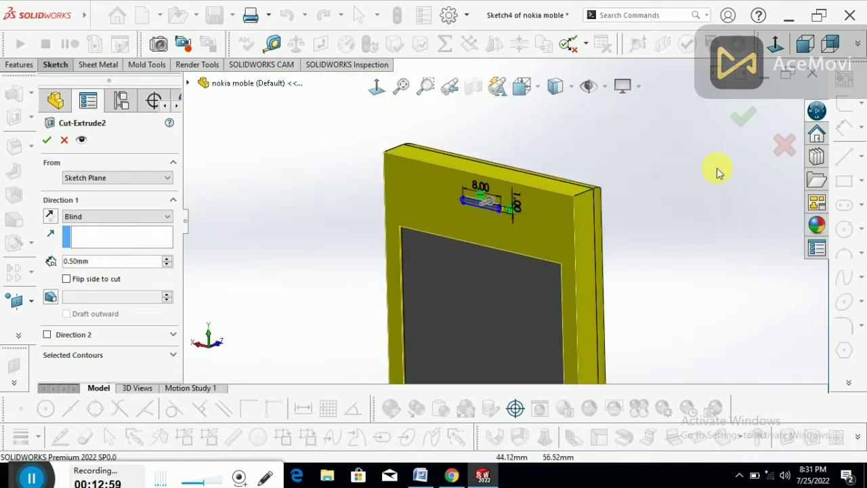
pyautogui.click(747, 122)
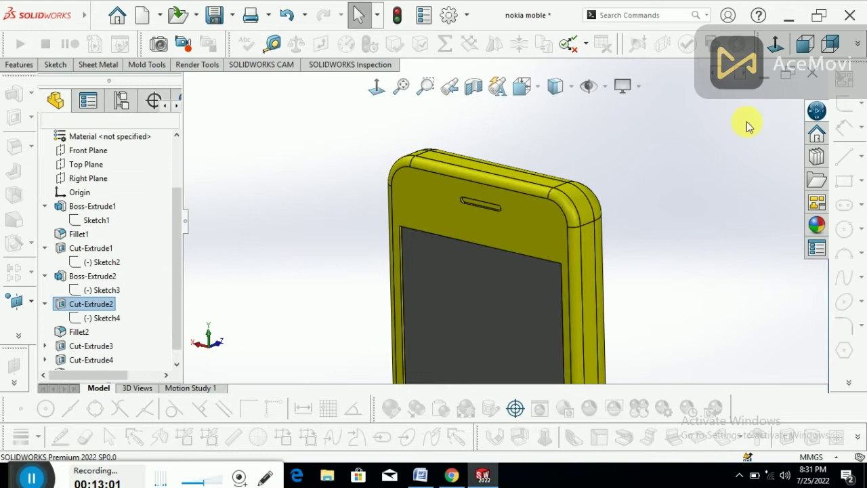
# Open Fillet2 for editing from the feature tree
pyautogui.scroll(2, 466, 138)
pyautogui.scroll(1, 521, 177)
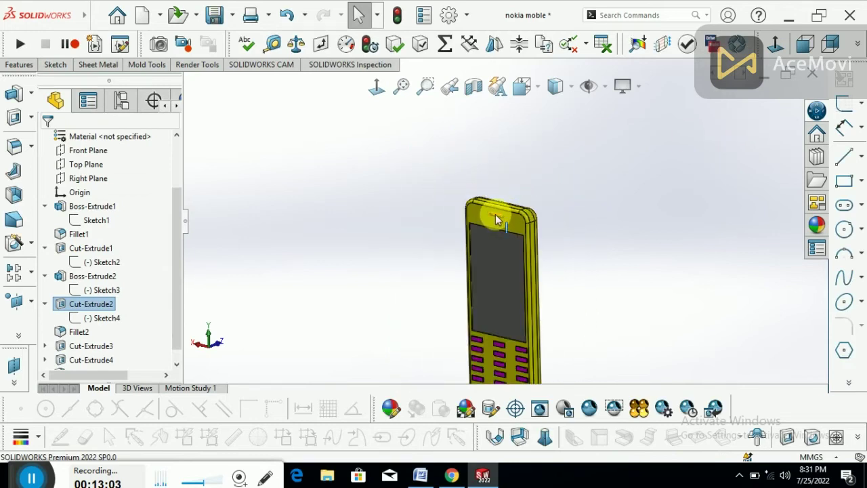
pyautogui.click(72, 337)
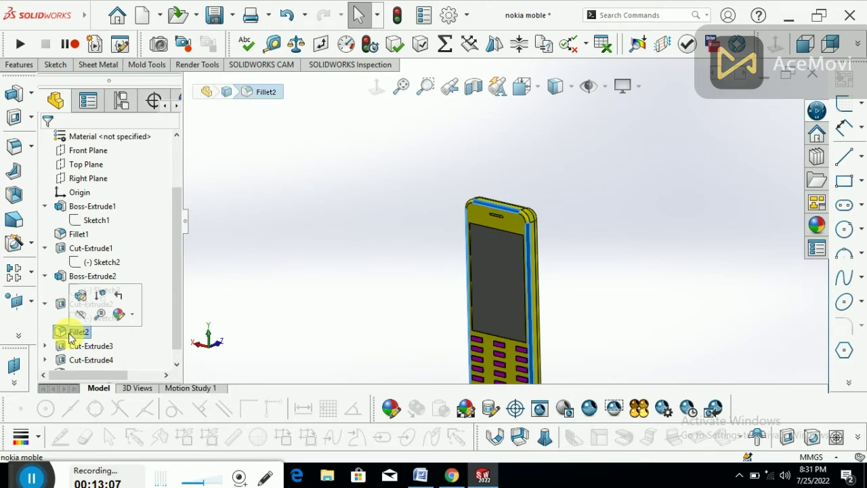
pyautogui.click(81, 295)
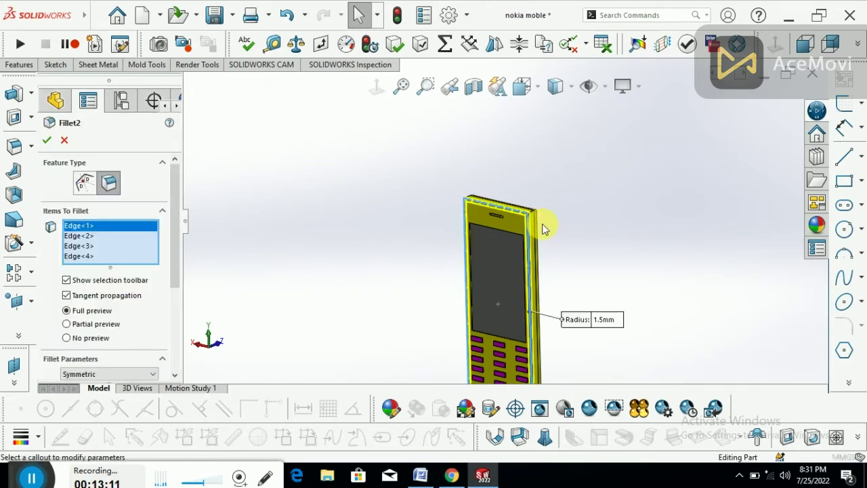
# Remove three old edges from Fillet2 and add the phone's left front edge
pyautogui.scroll(-2, 542, 203)
pyautogui.scroll(-3, 539, 192)
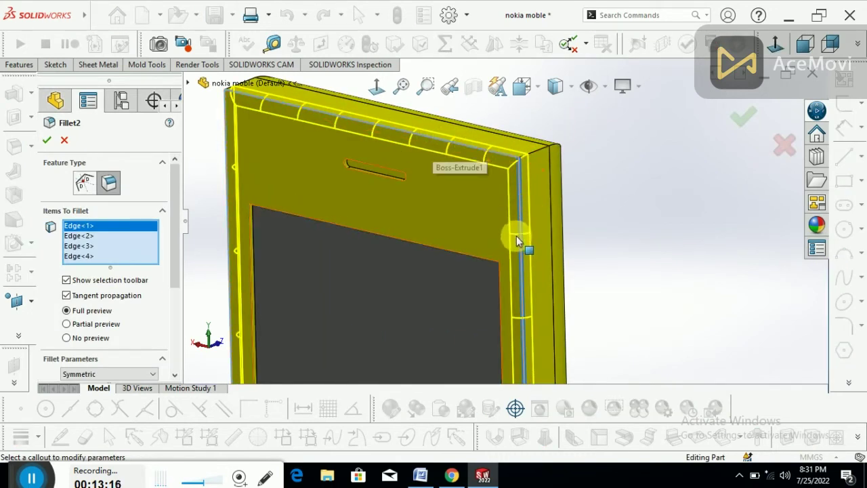
pyautogui.scroll(3, 510, 182)
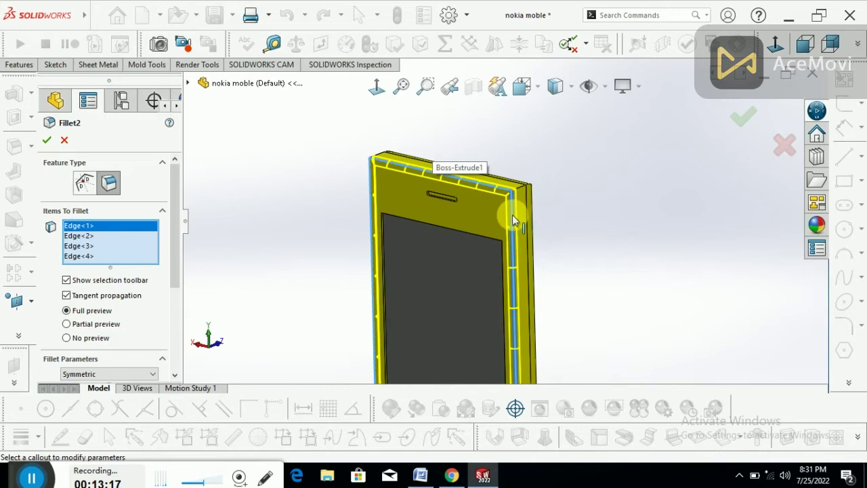
pyautogui.click(512, 215)
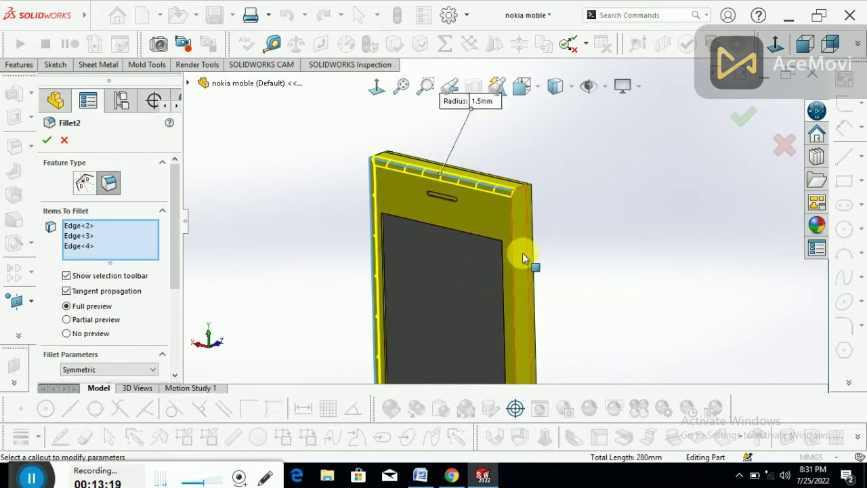
pyautogui.click(490, 190)
pyautogui.moveTo(447, 220)
pyautogui.mouseDown(button='middle')
pyautogui.moveTo(501, 247)
pyautogui.moveTo(380, 186)
pyautogui.moveTo(456, 155)
pyautogui.mouseUp(button='middle')
pyautogui.click(379, 186)
pyautogui.scroll(3, 452, 311)
pyautogui.scroll(-3, 453, 310)
pyautogui.scroll(-3, 441, 310)
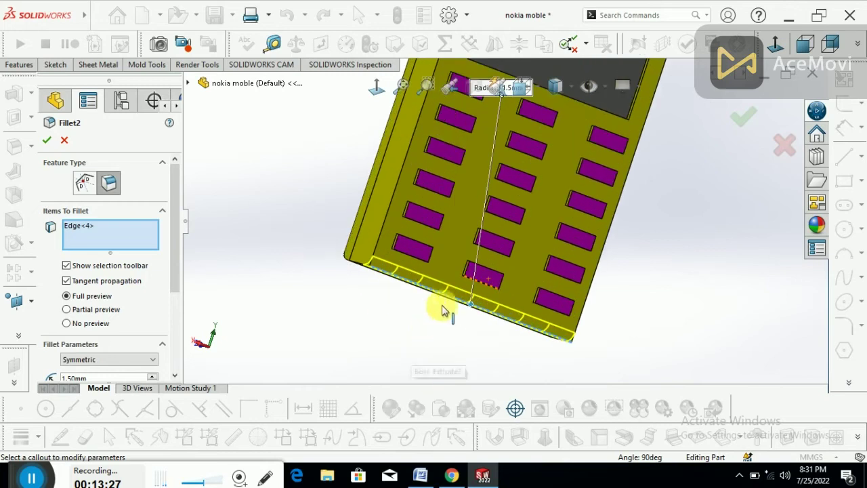
pyautogui.click(387, 227)
# Add the phone's top and right front edges to Fillet2 and check the preview
pyautogui.scroll(5, 407, 291)
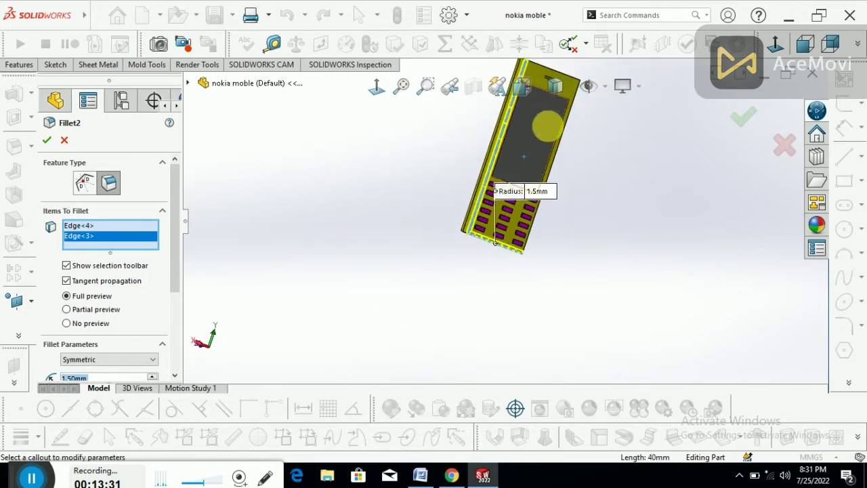
pyautogui.press('f')
pyautogui.scroll(-3, 581, 100)
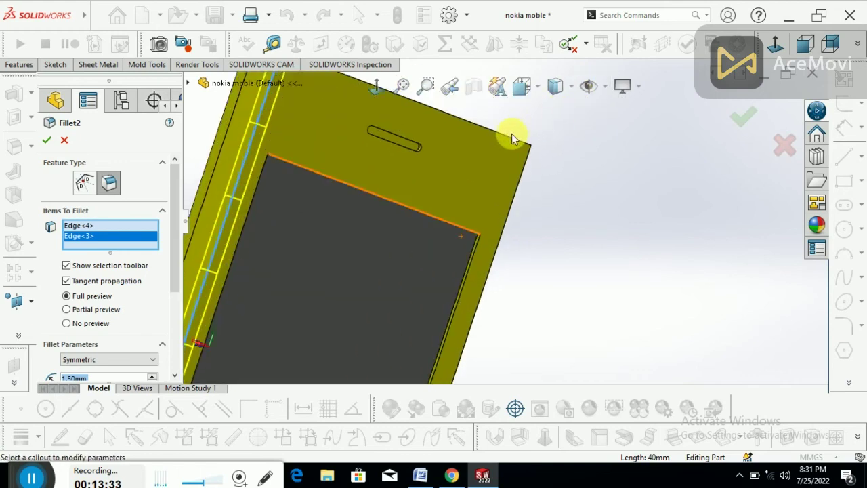
pyautogui.click(509, 136)
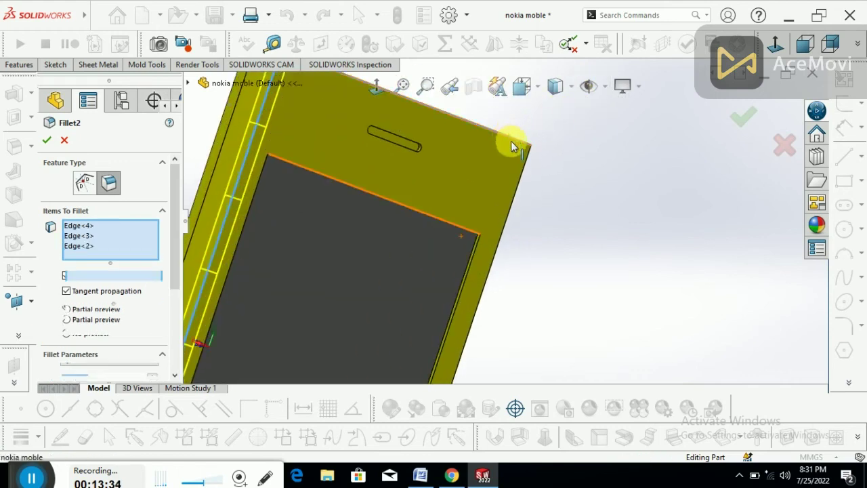
pyautogui.click(520, 185)
pyautogui.scroll(3, 600, 207)
pyautogui.moveTo(600, 224); pyautogui.dragTo(533, 217, button='middle')
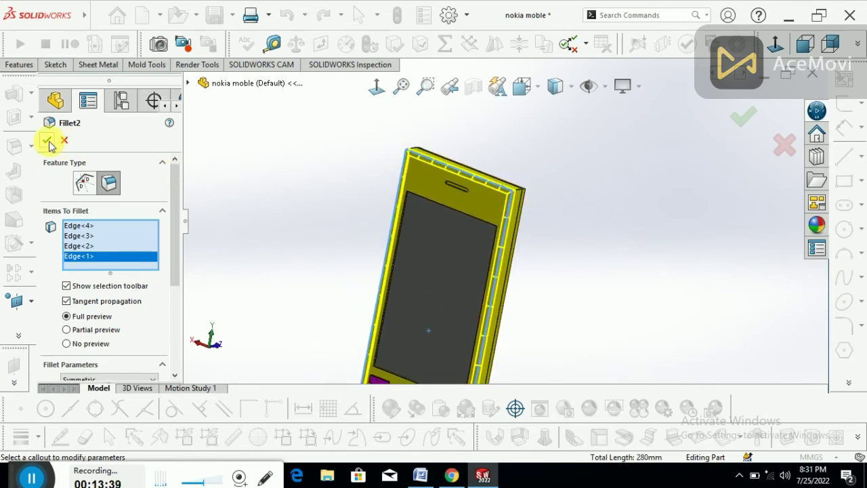
pyautogui.moveTo(178, 249); pyautogui.dragTo(167, 337)
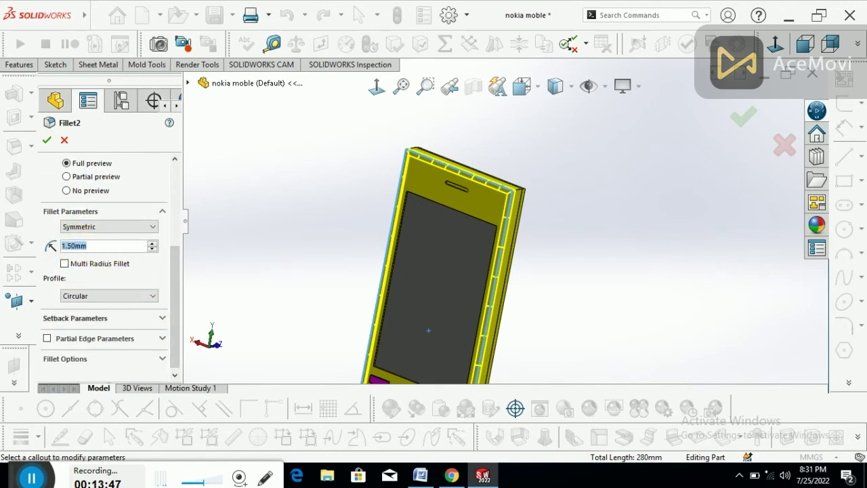
# Change the Fillet2 radius to 2.00 mm and accept the fillet
pyautogui.write('2')
pyautogui.click(103, 261)
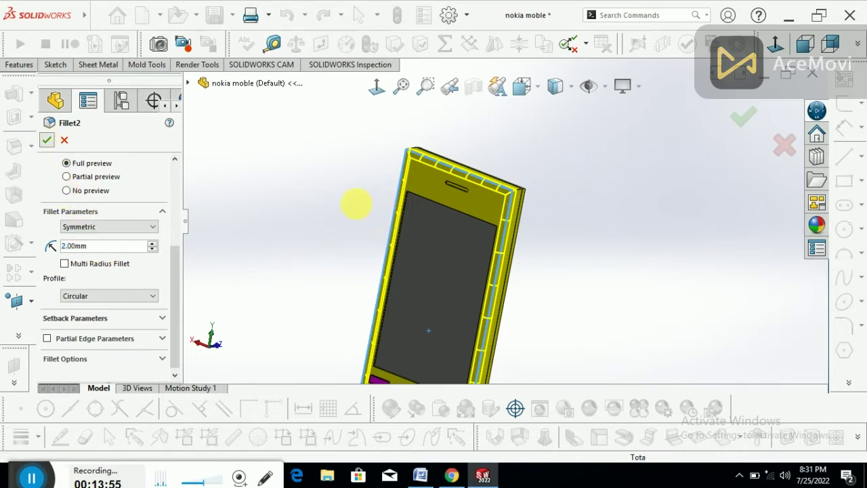
pyautogui.press('Return')
pyautogui.scroll(-2, 515, 197)
pyautogui.scroll(-2, 550, 204)
pyautogui.click(485, 222)
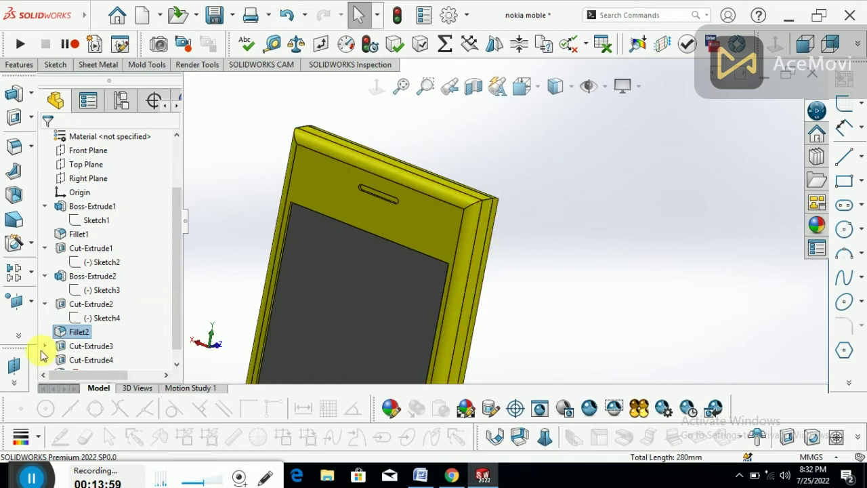
# Select Fillet2 and undo the radius change so Fillet3 rebuilds the rounded top corners
pyautogui.moveTo(179, 293); pyautogui.dragTo(178, 319)
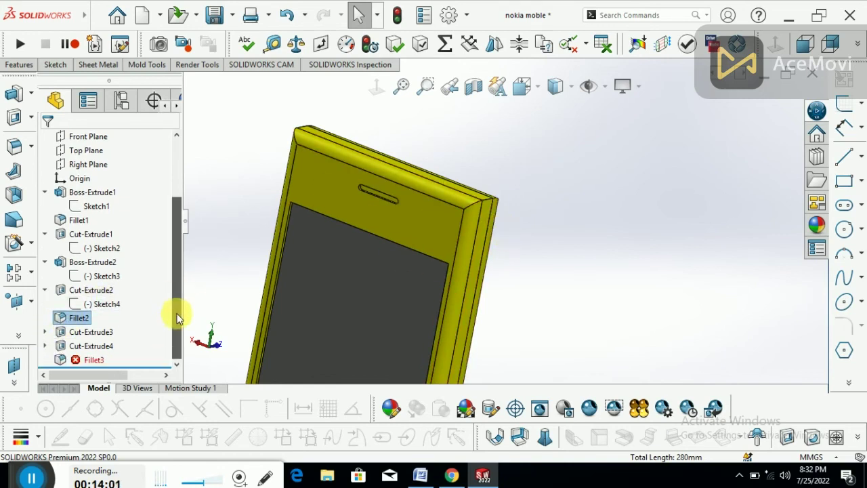
pyautogui.click(85, 321)
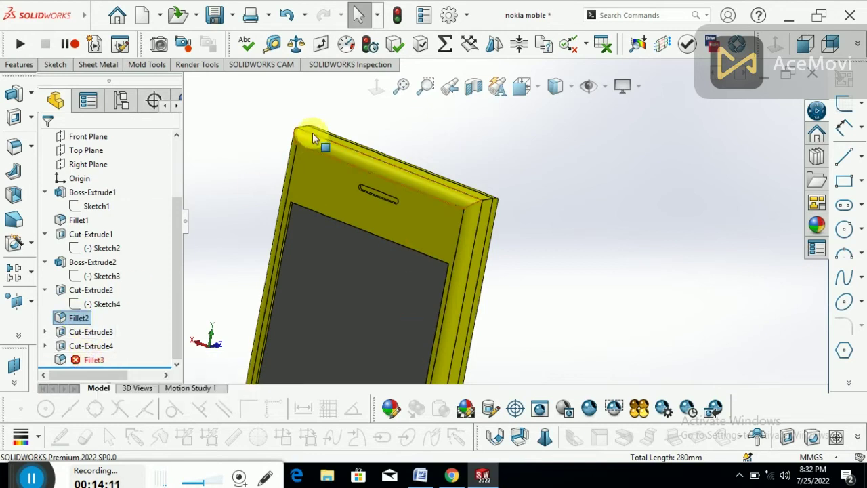
pyautogui.click(286, 14)
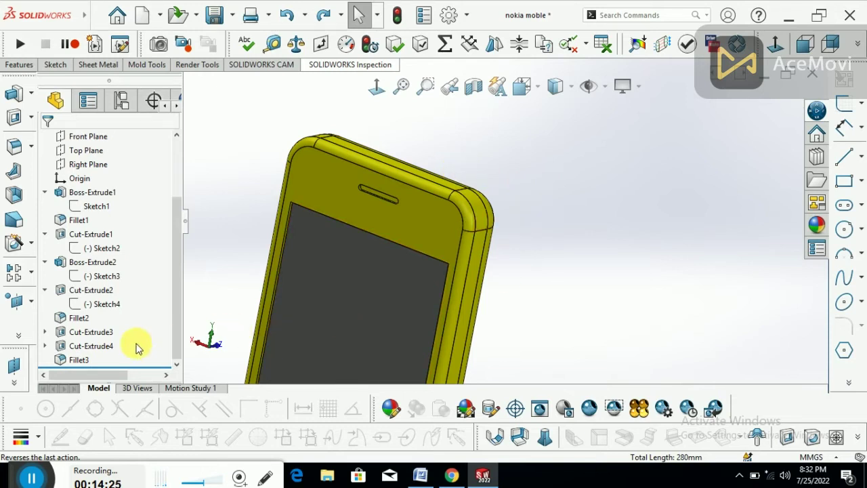
# Expand Cut-Extrude3, select its Sketch5, and view the phone's back face-on
pyautogui.moveTo(341, 167); pyautogui.dragTo(508, 204, button='middle')
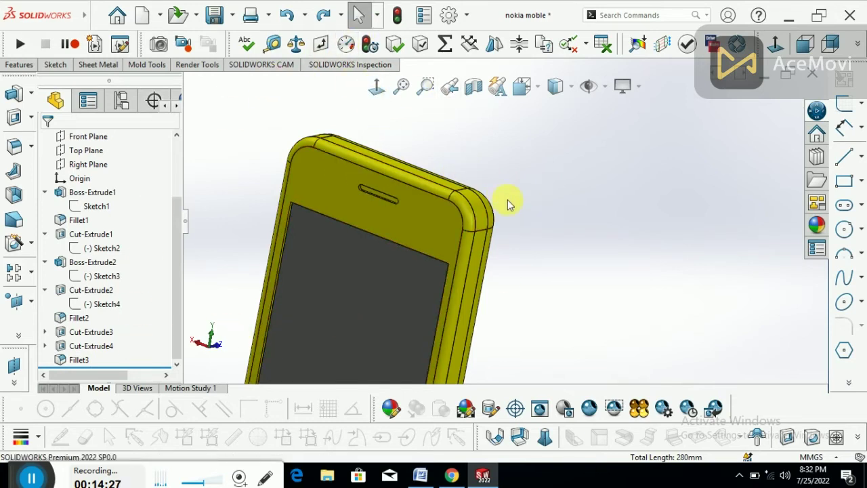
pyautogui.click(85, 332)
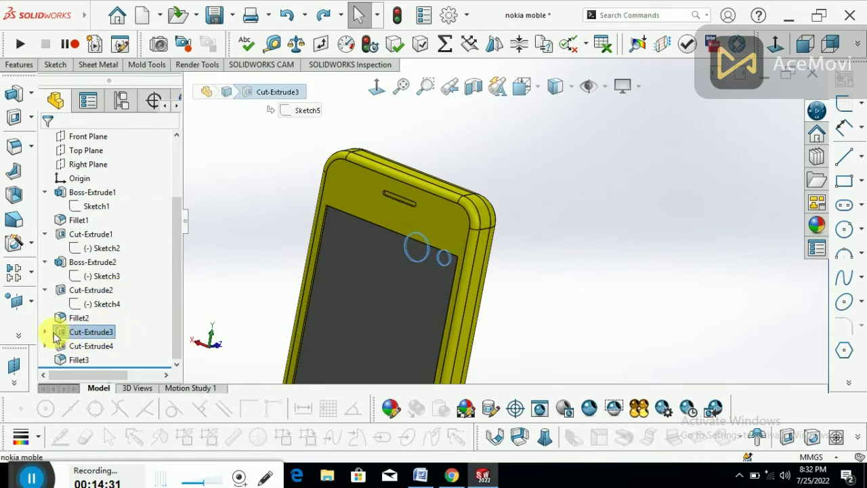
pyautogui.click(44, 332)
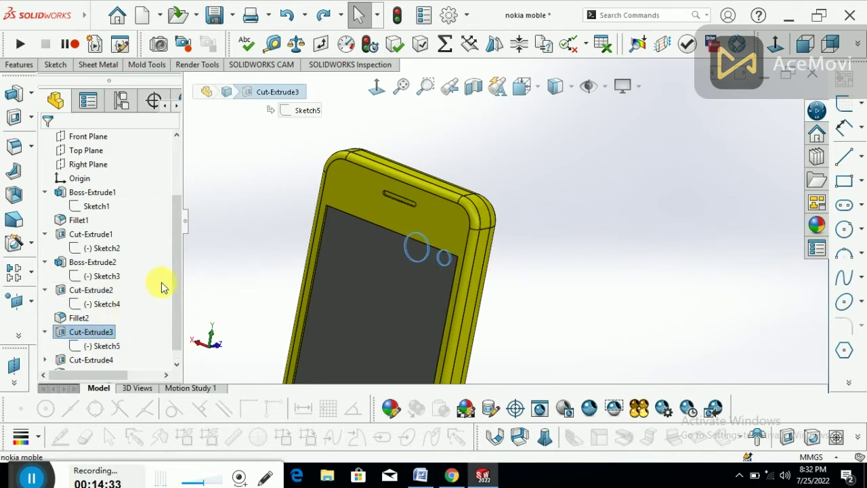
pyautogui.scroll(-1, 174, 298)
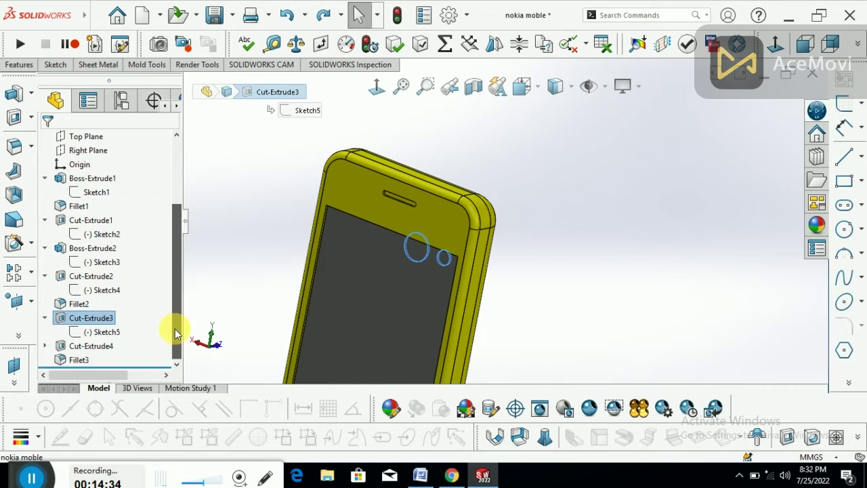
pyautogui.click(119, 332)
pyautogui.hotkey('ctrl', '1')
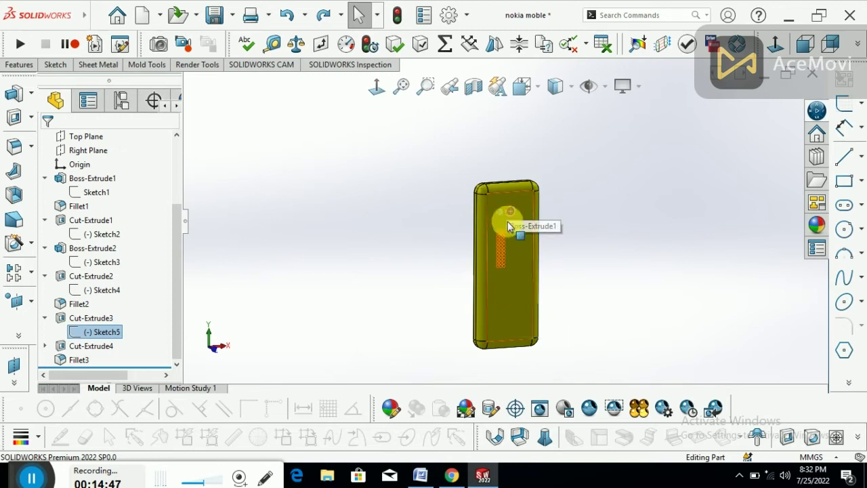
pyautogui.rightClick(112, 331)
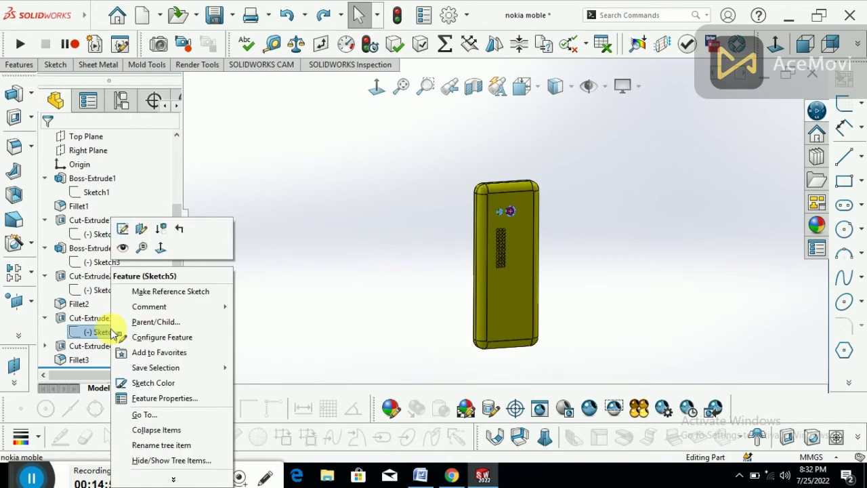
pyautogui.click(122, 228)
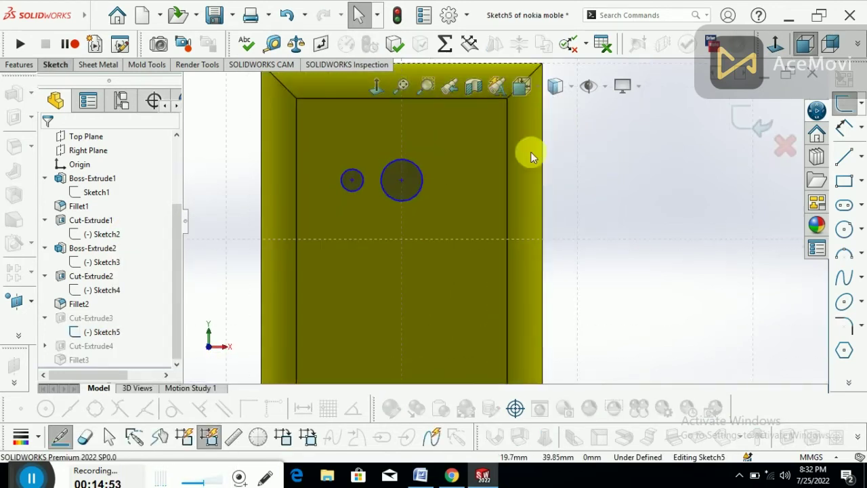
pyautogui.click(845, 229)
pyautogui.click(402, 269)
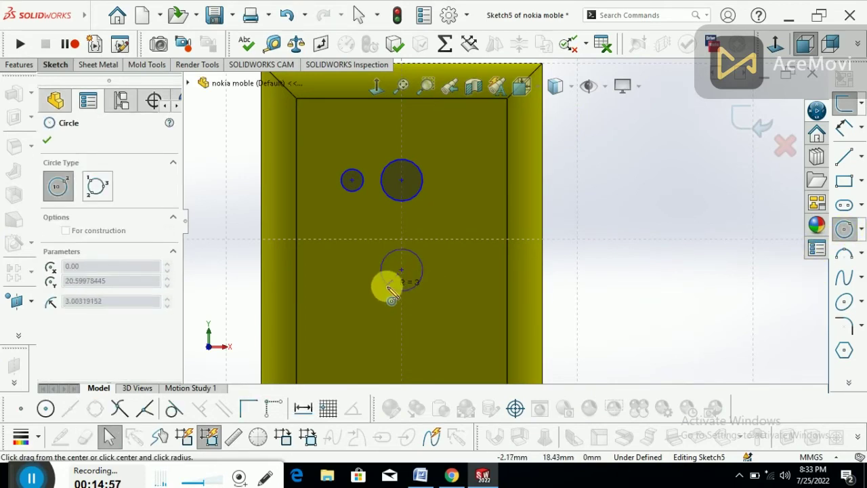
pyautogui.click(388, 289)
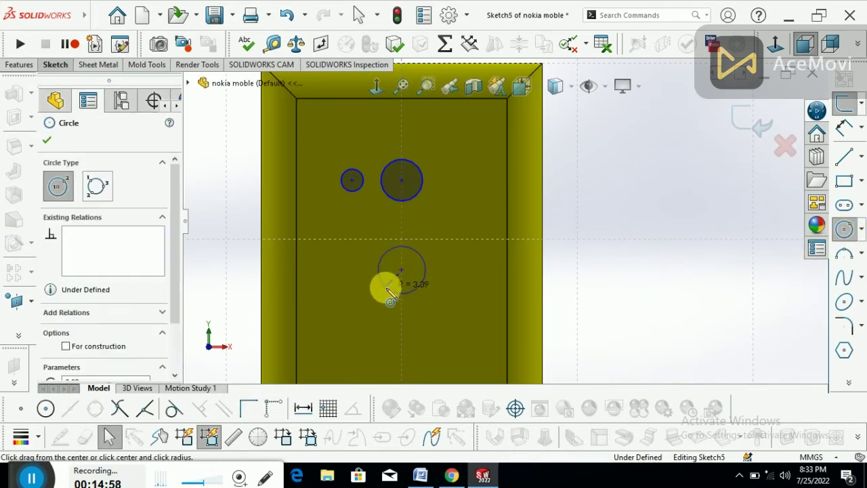
pyautogui.click(354, 268)
pyautogui.click(353, 282)
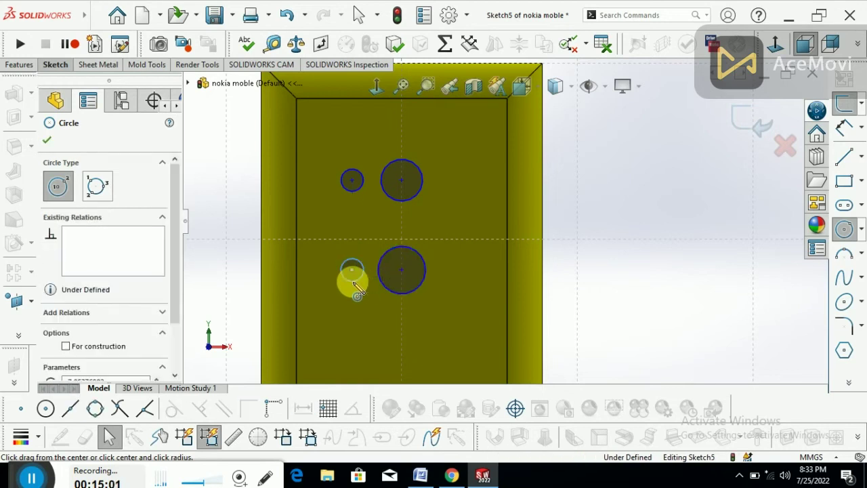
pyautogui.click(842, 128)
pyautogui.click(425, 271)
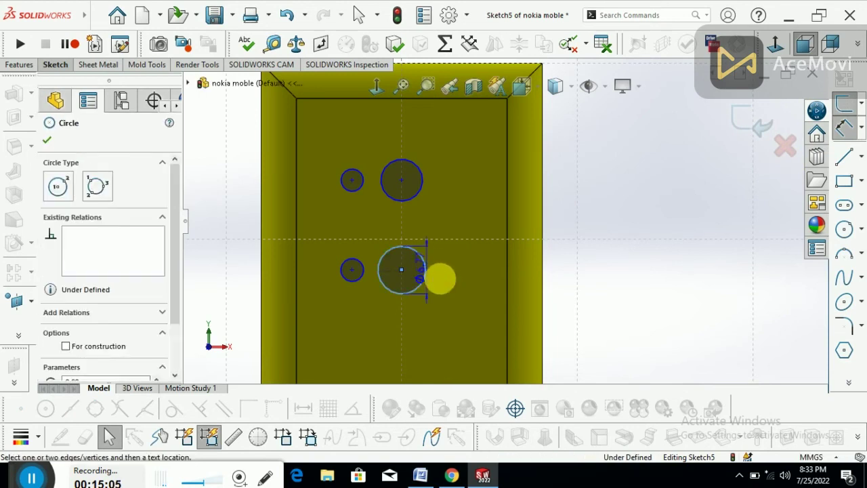
pyautogui.click(452, 277)
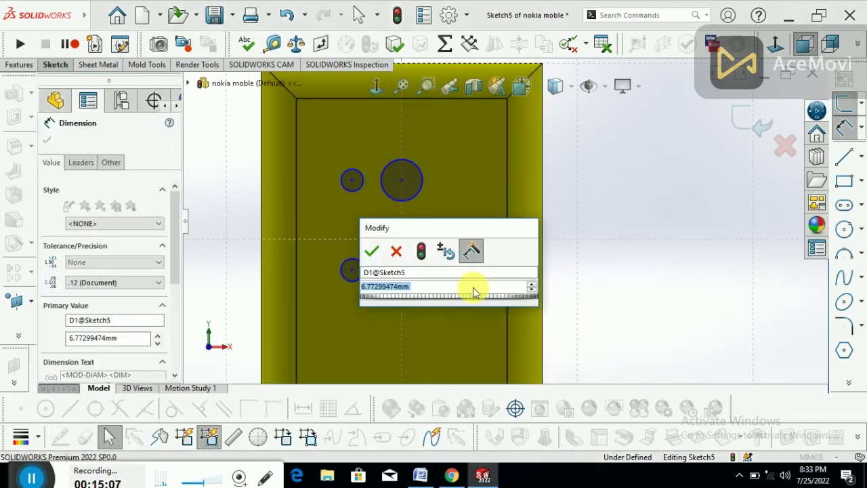
pyautogui.click(396, 251)
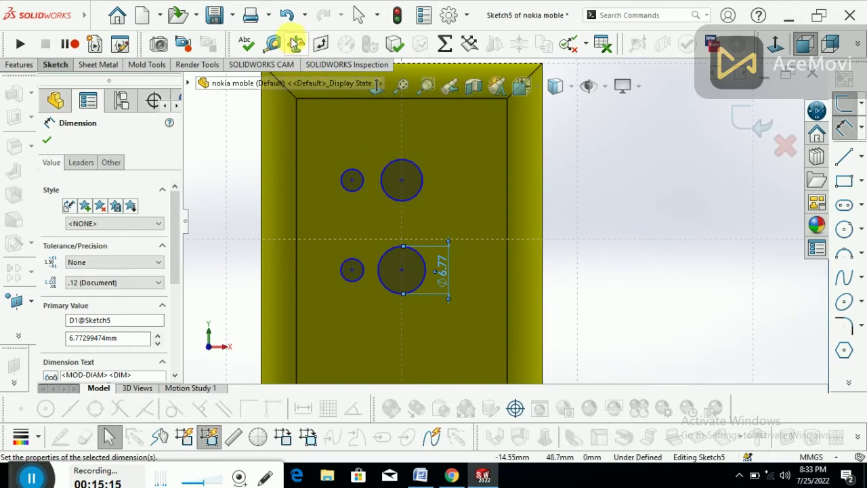
pyautogui.click(287, 16)
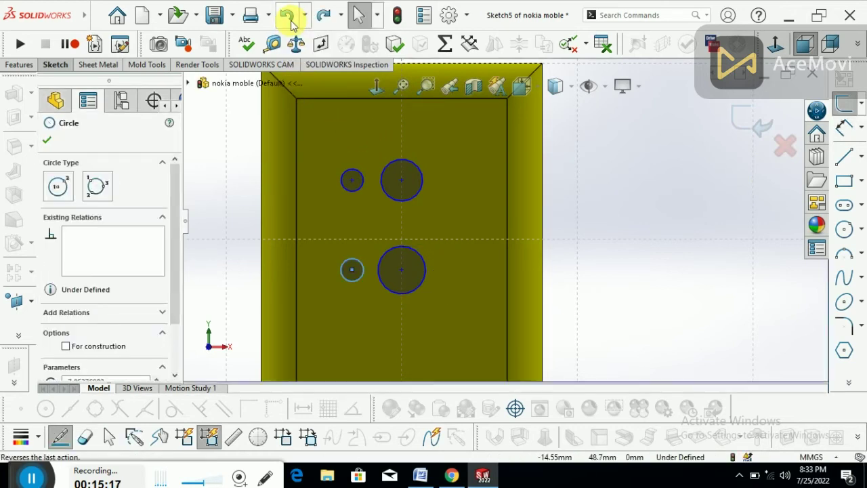
pyautogui.click(287, 16)
pyautogui.click(287, 17)
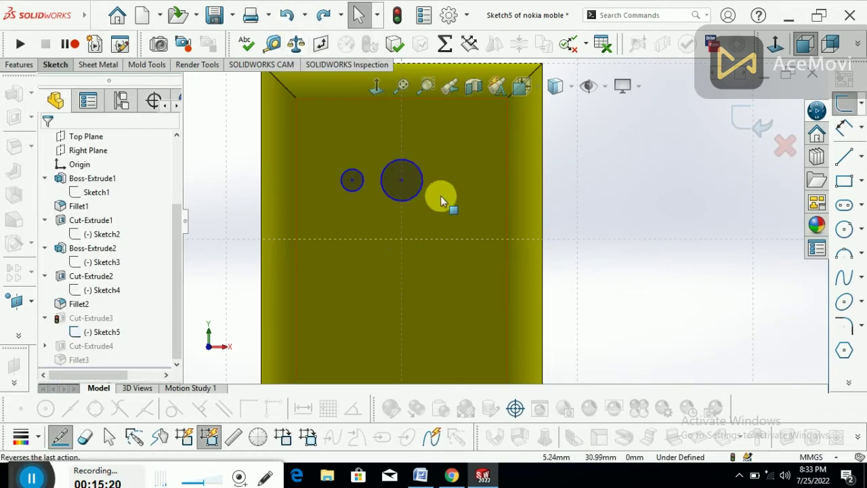
pyautogui.scroll(4, 440, 195)
pyautogui.scroll(2, 452, 213)
pyautogui.scroll(1, 488, 215)
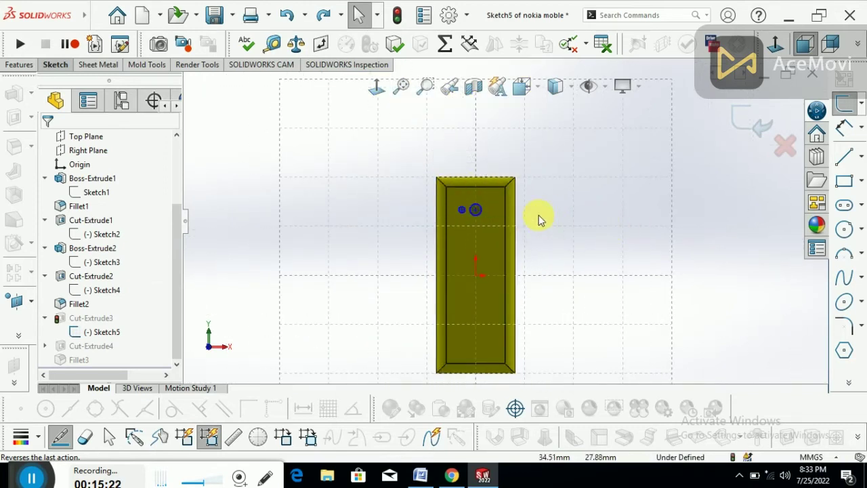
pyautogui.moveTo(553, 217)
pyautogui.mouseDown(button='middle')
pyautogui.moveTo(600, 242)
pyautogui.moveTo(590, 209)
pyautogui.moveTo(575, 235)
pyautogui.mouseUp(button='middle')
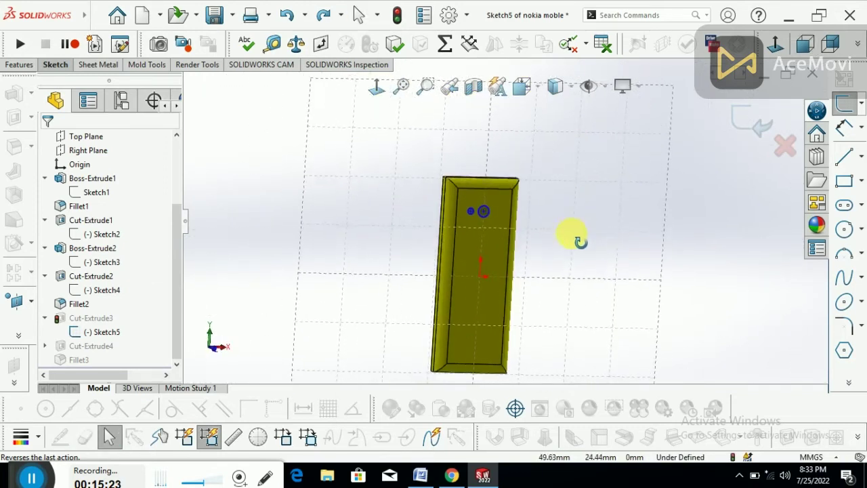
pyautogui.click(760, 126)
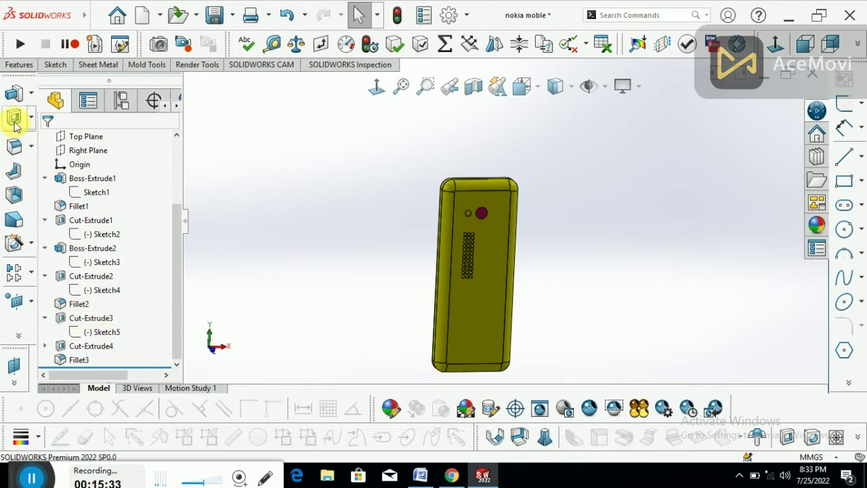
# Review Cut-Extrude3 at Blind 0.50 mm, confirm it, and orbit to inspect the phone's back
pyautogui.click(98, 340)
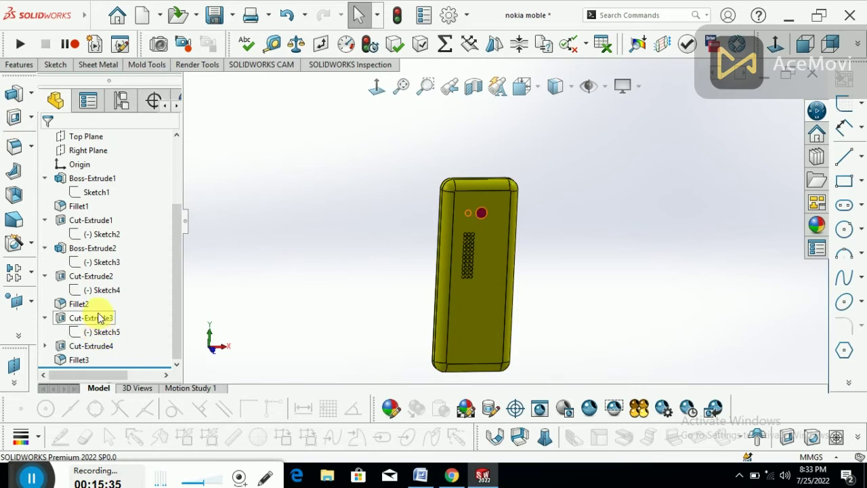
pyautogui.click(99, 318)
pyautogui.click(111, 278)
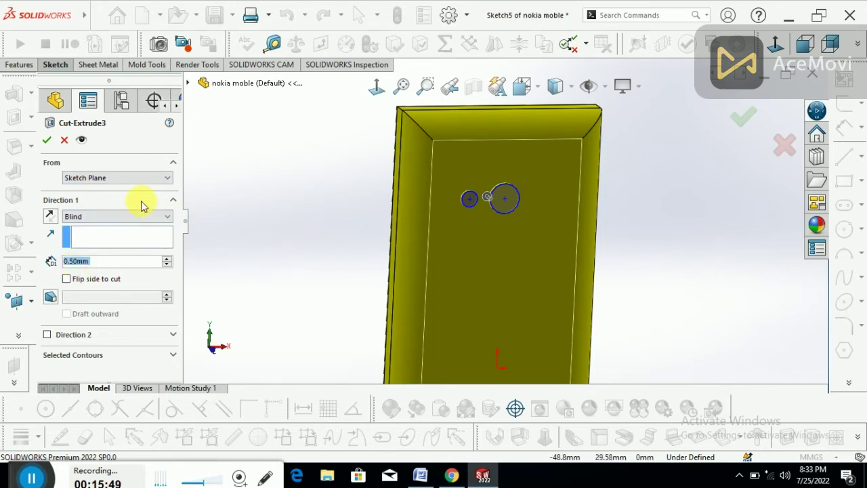
pyautogui.click(47, 141)
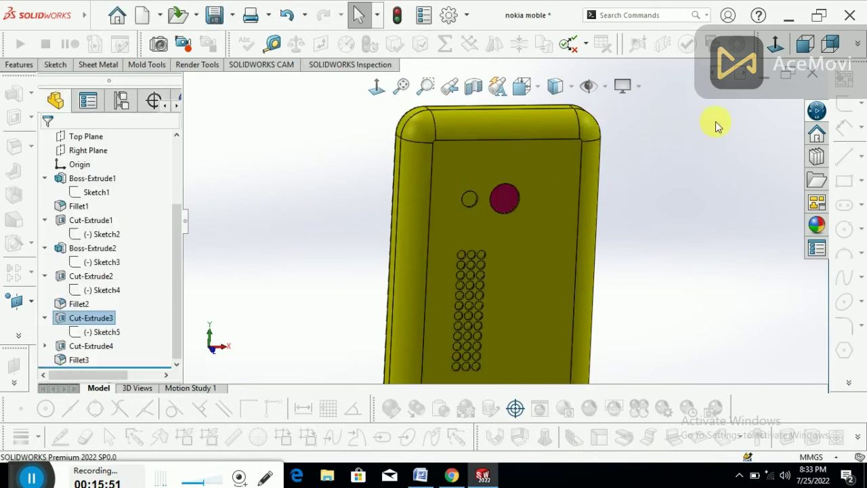
pyautogui.moveTo(546, 203)
pyautogui.mouseDown(button='middle')
pyautogui.moveTo(477, 136)
pyautogui.moveTo(519, 271)
pyautogui.moveTo(500, 174)
pyautogui.moveTo(486, 266)
pyautogui.mouseUp(button='middle')
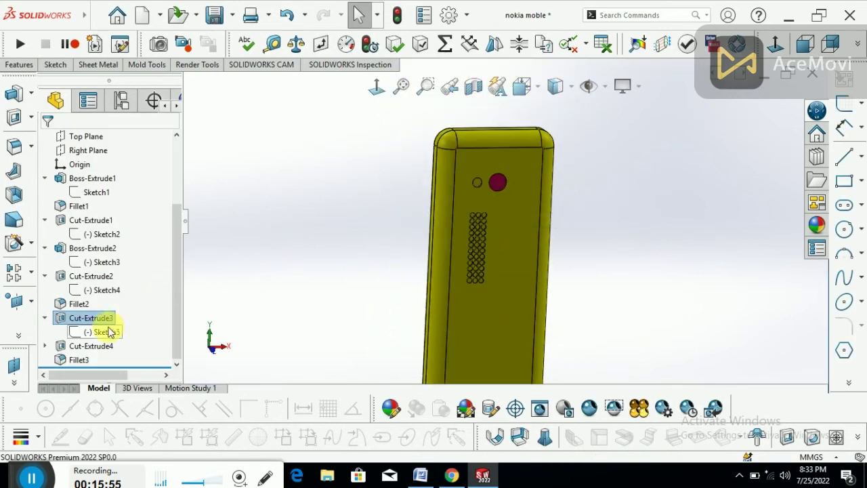
# Expand Cut-Extrude4 and open its Sketch6 for editing
pyautogui.click(46, 345)
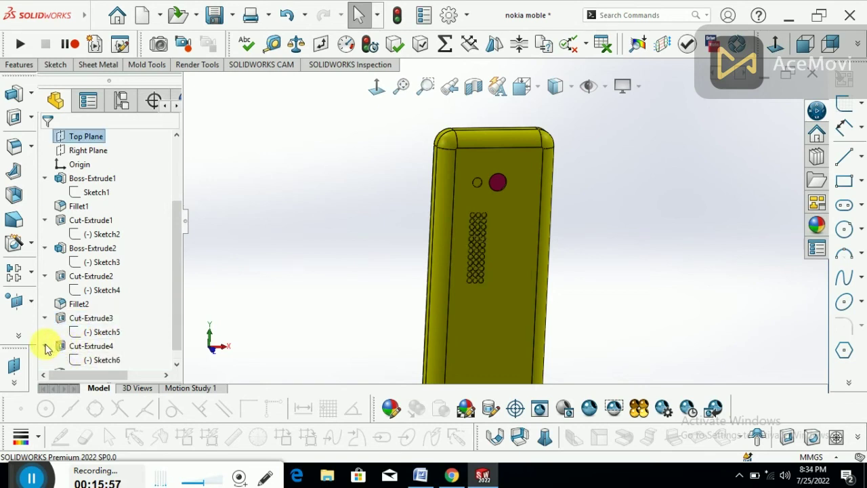
pyautogui.scroll(-1, 174, 305)
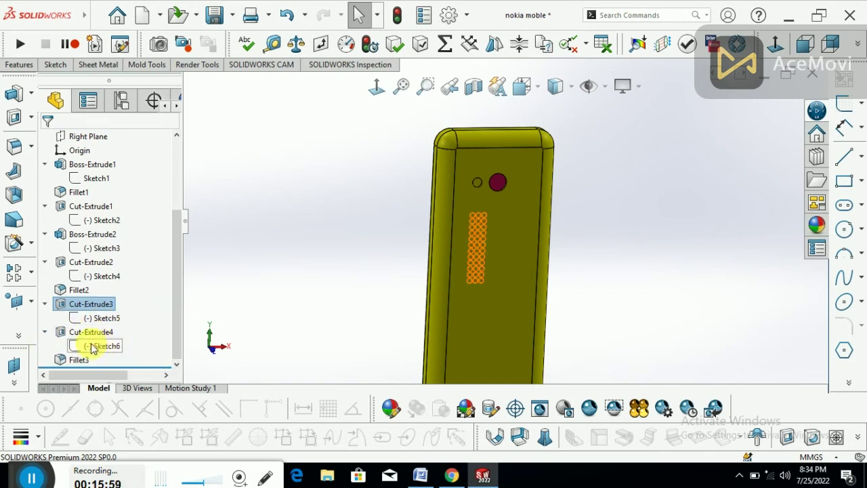
pyautogui.click(95, 347)
pyautogui.click(103, 305)
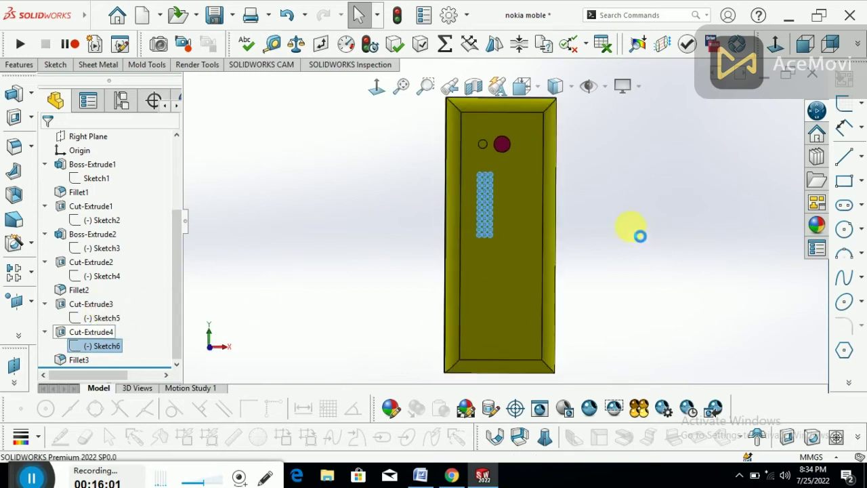
pyautogui.scroll(-1, 522, 151)
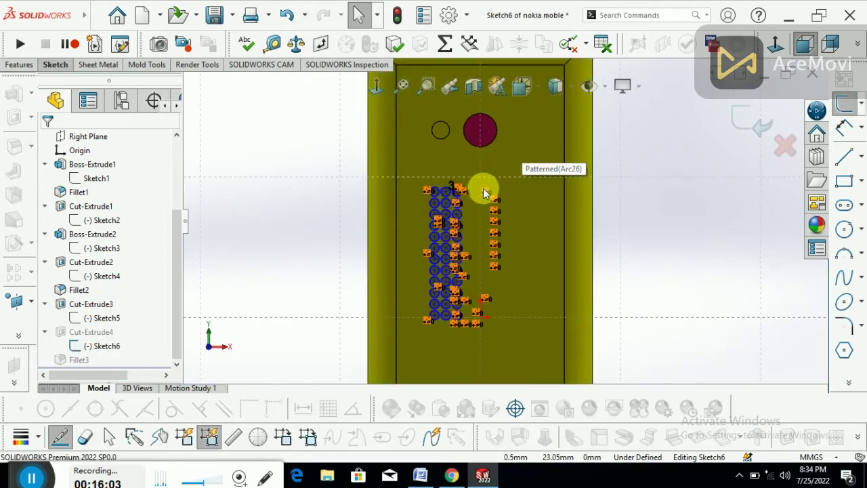
pyautogui.scroll(-2, 474, 196)
pyautogui.scroll(2, 447, 189)
pyautogui.scroll(2, 461, 210)
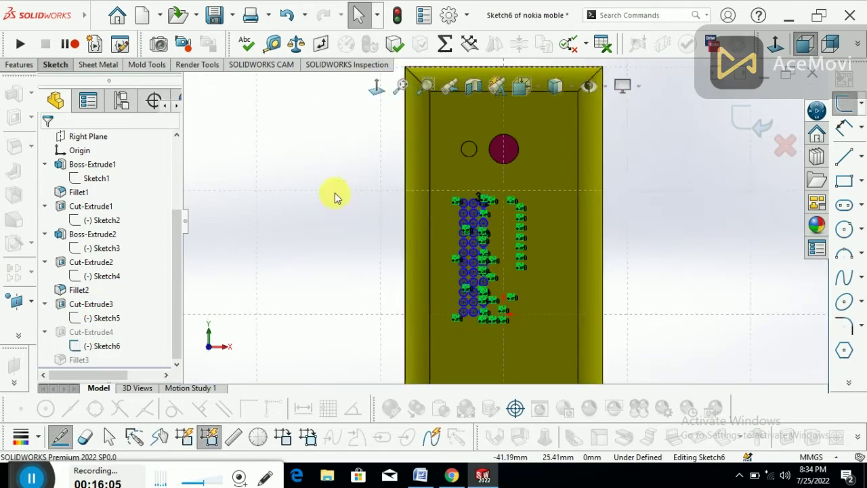
pyautogui.scroll(-3, 550, 269)
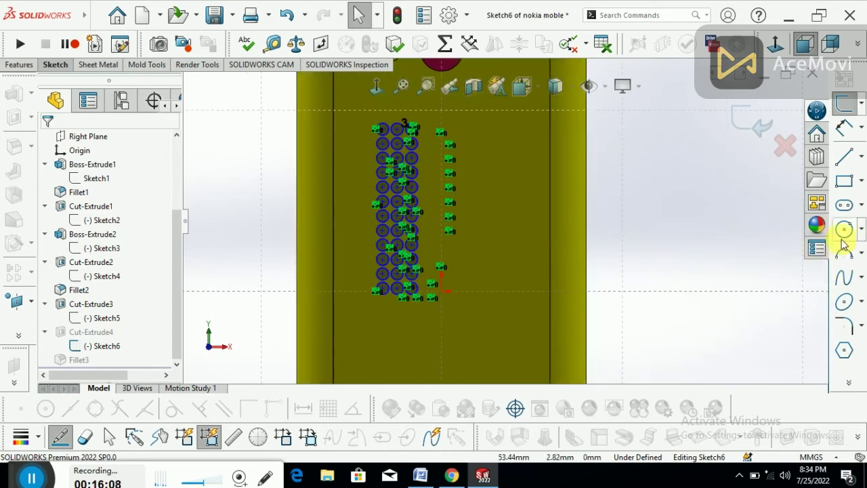
# Draw a small circle, about 0.67 mm radius, below the speaker-grille holes
pyautogui.click(843, 230)
pyautogui.scroll(2, 538, 151)
pyautogui.scroll(1, 538, 152)
pyautogui.scroll(-3, 528, 278)
pyautogui.scroll(4, 497, 294)
pyautogui.scroll(-2, 499, 237)
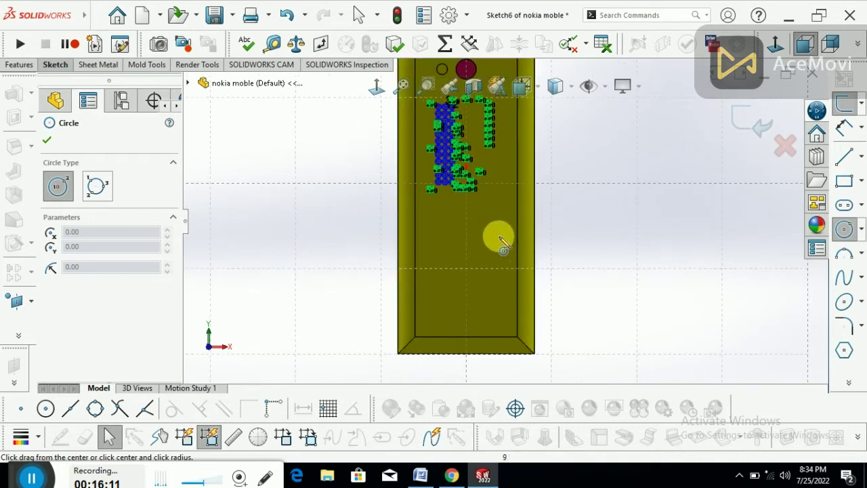
pyautogui.click(500, 235)
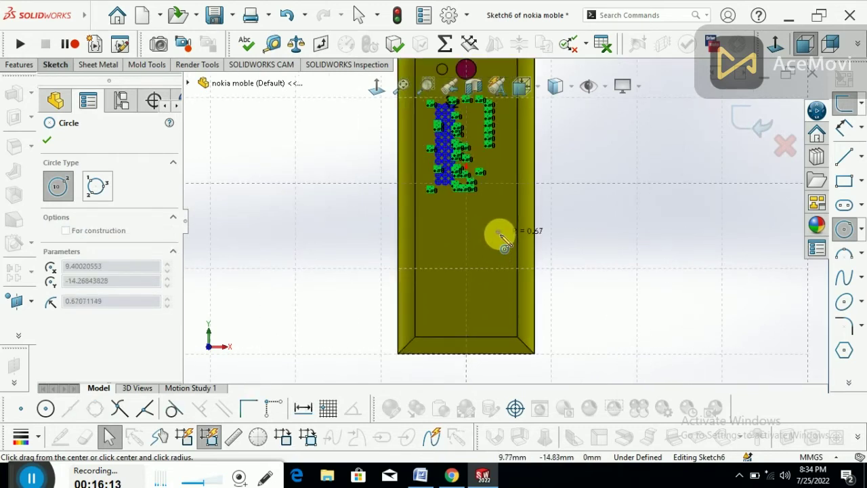
pyautogui.click(505, 243)
pyautogui.scroll(-3, 502, 224)
pyautogui.scroll(-3, 499, 217)
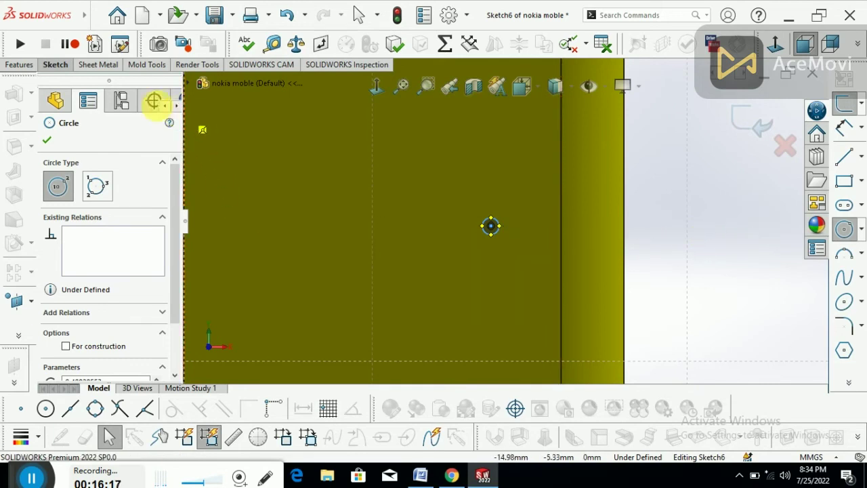
# Linear-pattern the small circle leftward as 3 instances spaced 2 mm apart
pyautogui.click(57, 66)
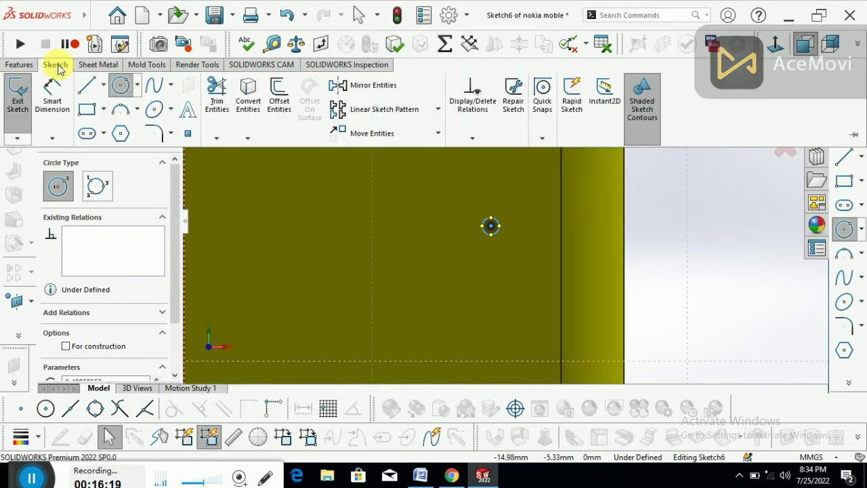
pyautogui.click(361, 114)
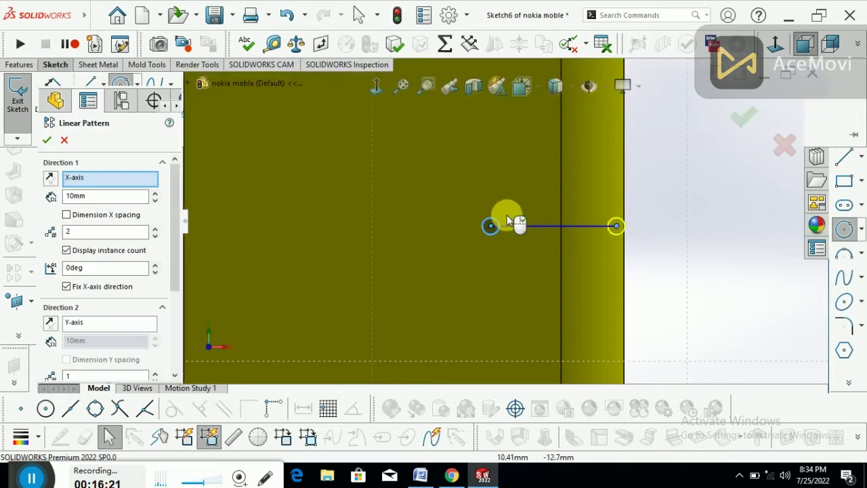
pyautogui.scroll(3, 476, 220)
pyautogui.scroll(-1, 528, 237)
pyautogui.scroll(-2, 528, 237)
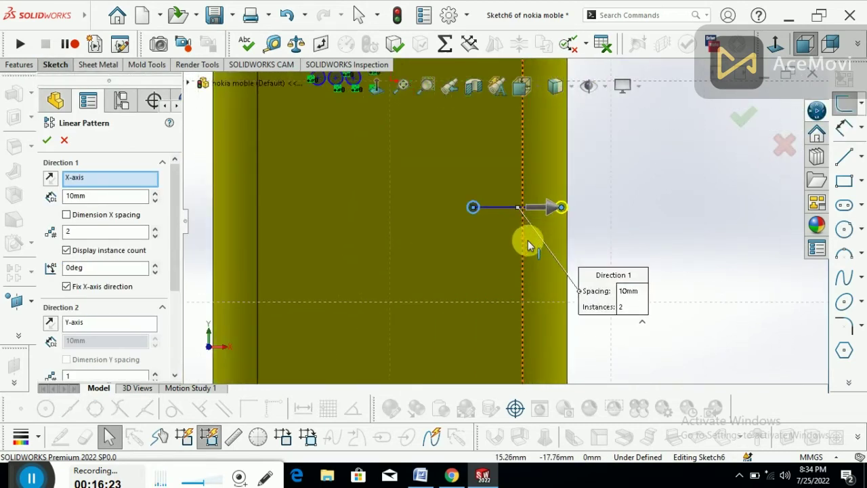
pyautogui.click(54, 181)
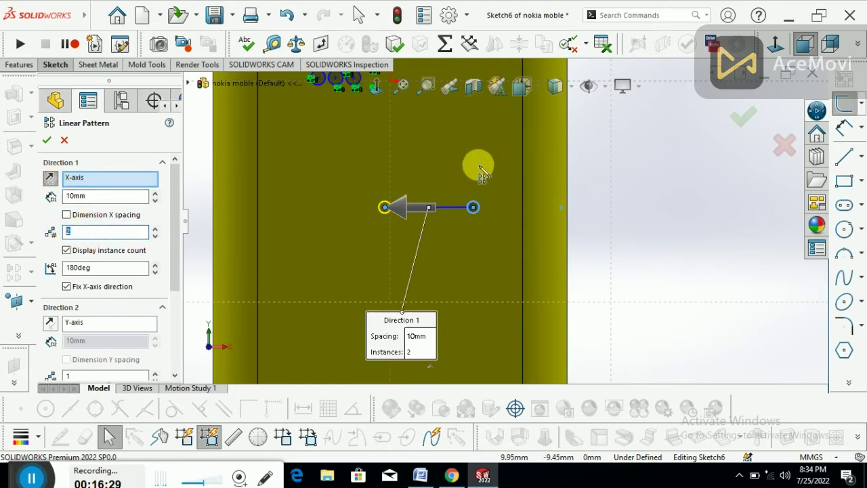
pyautogui.scroll(3, 481, 170)
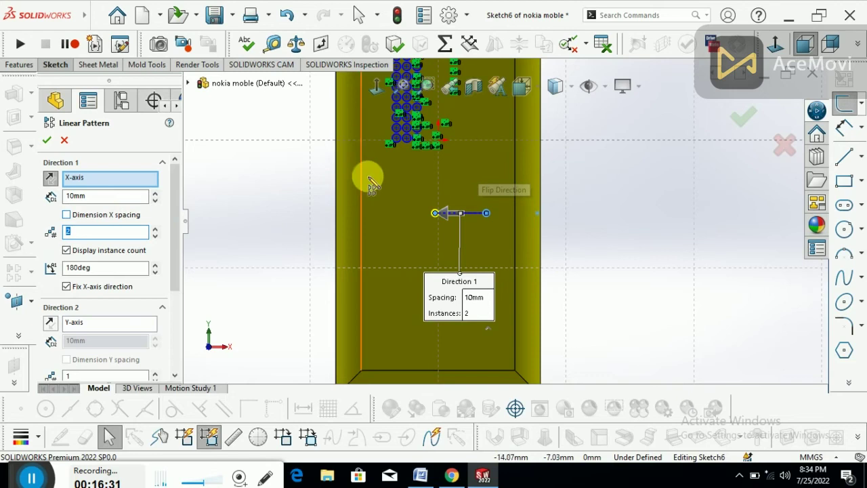
pyautogui.scroll(-2, 417, 150)
pyautogui.write('3')
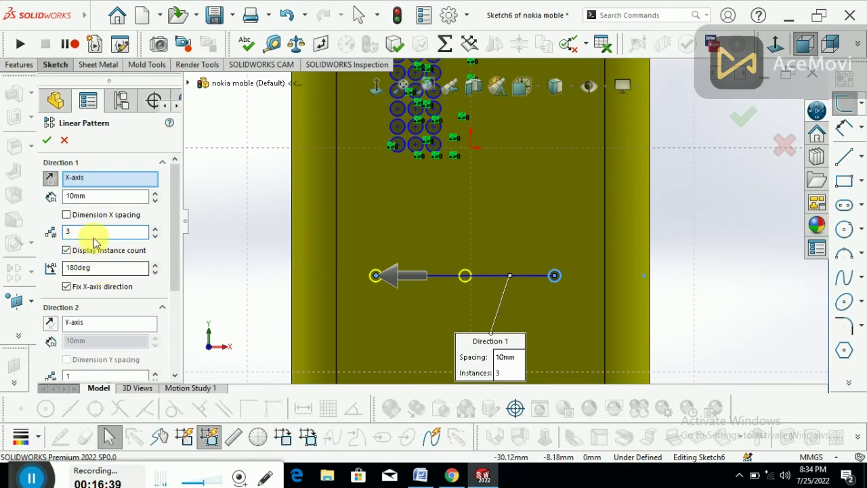
pyautogui.doubleClick(74, 196)
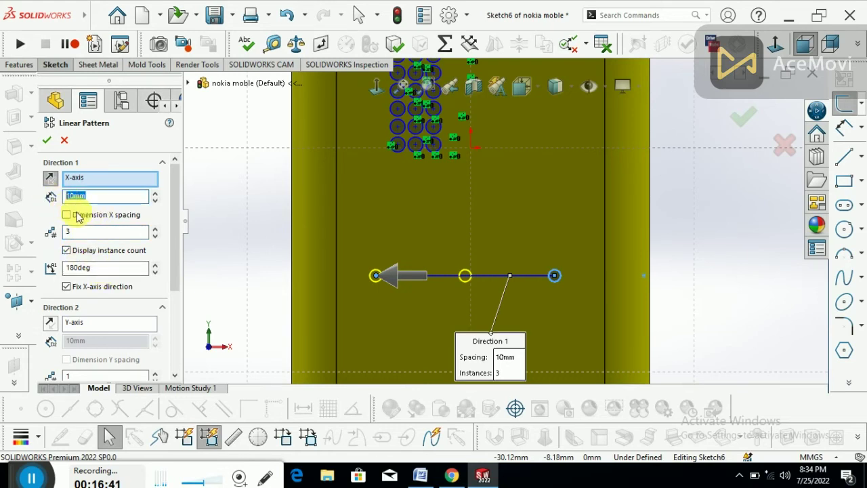
pyautogui.write('2')
pyautogui.press('Return')
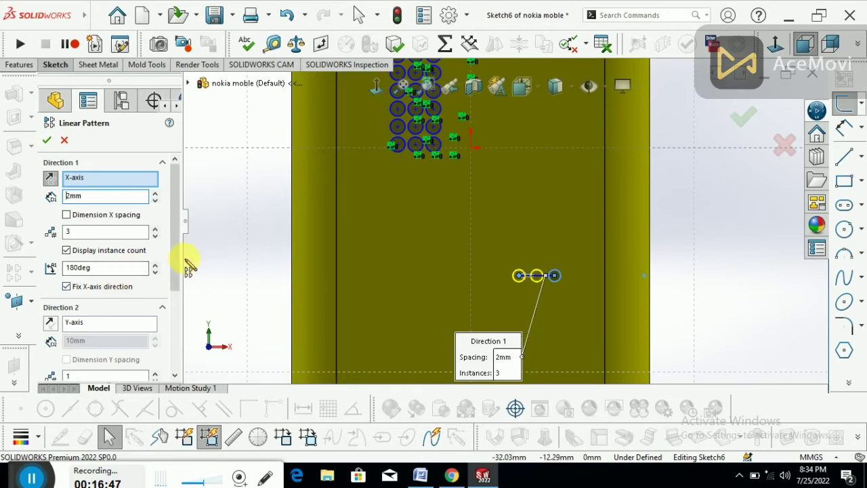
pyautogui.moveTo(174, 277); pyautogui.dragTo(170, 329)
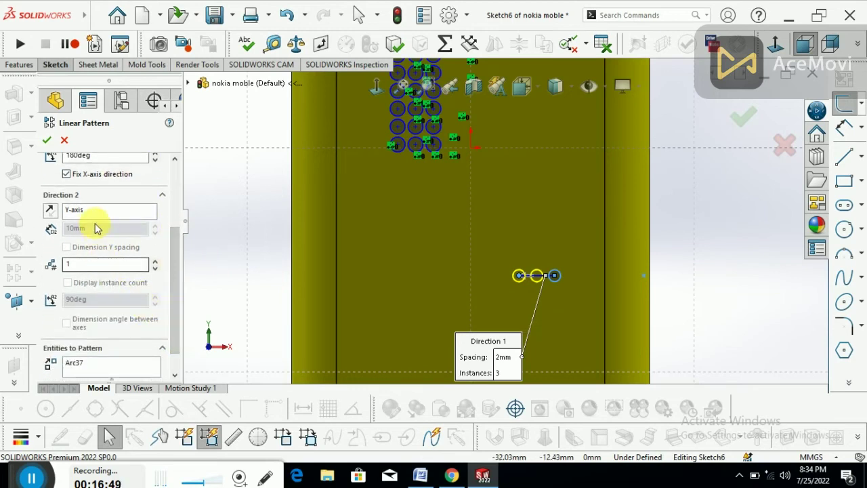
# Give the pattern a reversed Direction 2 of 12 instances at 2 mm and accept it
pyautogui.doubleClick(75, 266)
pyautogui.write('2')
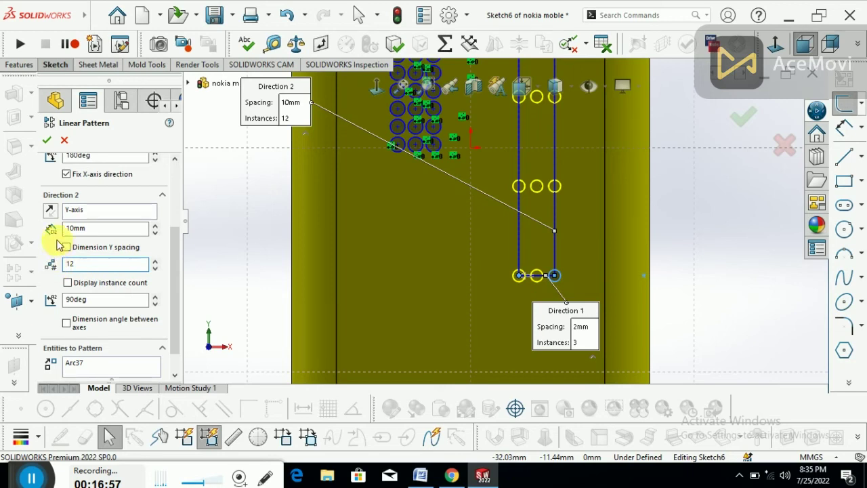
pyautogui.click(49, 210)
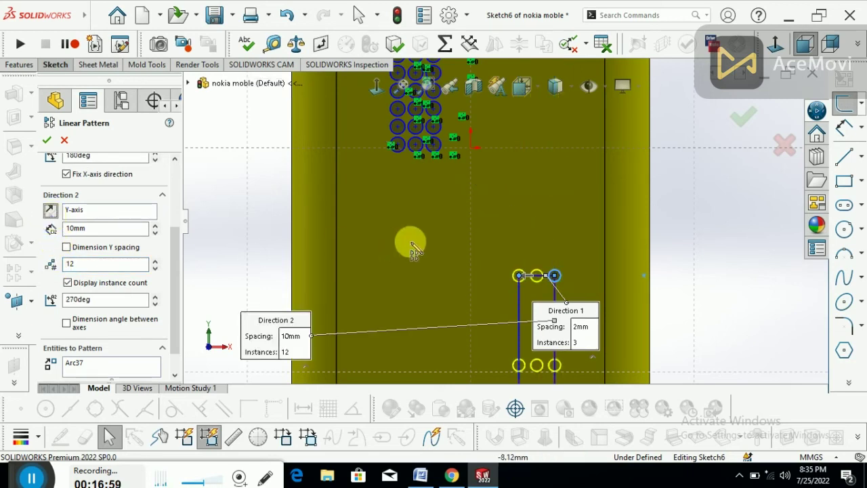
pyautogui.scroll(3, 459, 197)
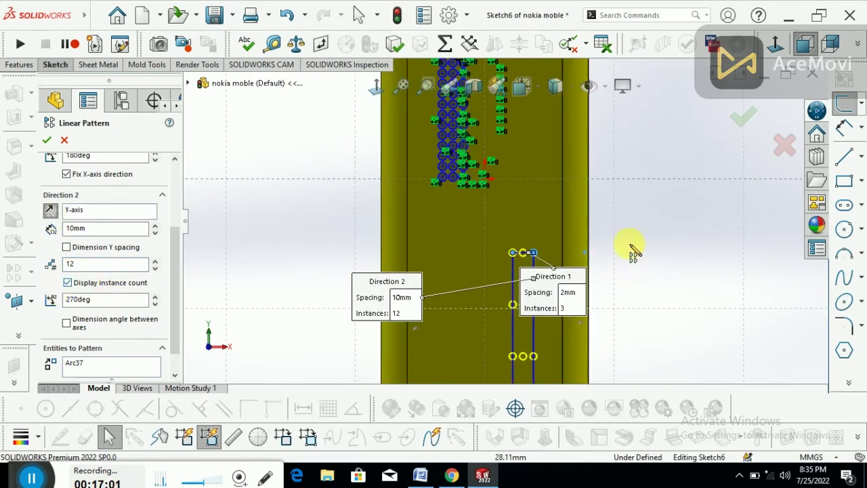
pyautogui.scroll(4, 563, 187)
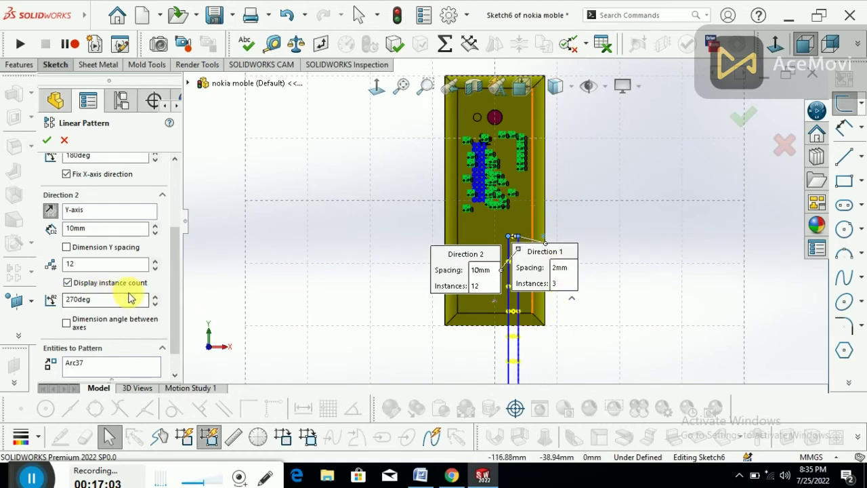
pyautogui.moveTo(180, 290)
pyautogui.mouseDown()
pyautogui.moveTo(179, 309)
pyautogui.moveTo(178, 296)
pyautogui.mouseUp()
pyautogui.moveTo(108, 211); pyautogui.dragTo(60, 211)
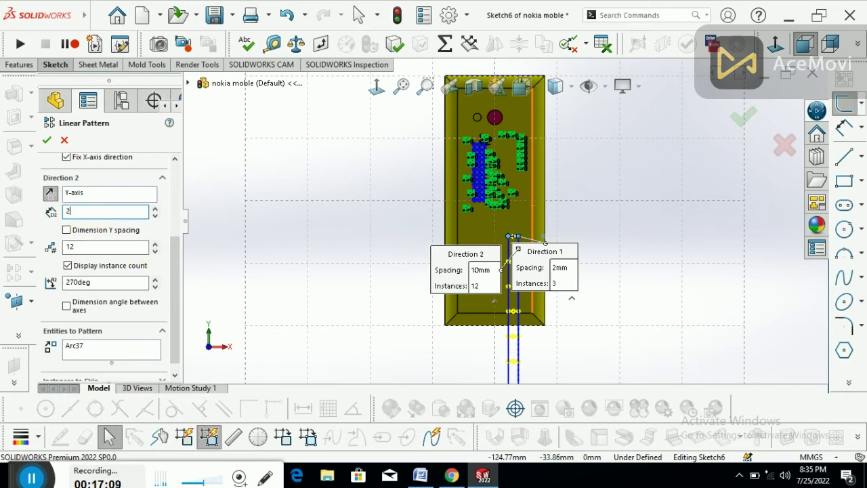
pyautogui.press('Return')
pyautogui.scroll(-5, 522, 247)
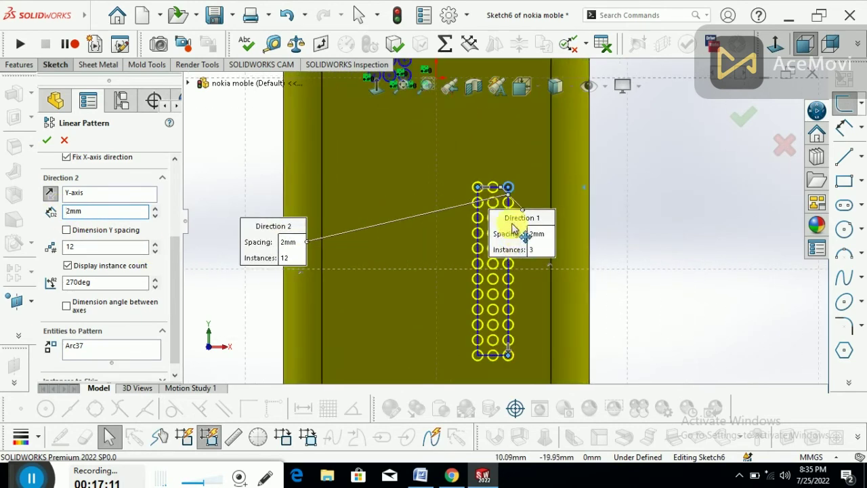
pyautogui.scroll(2, 505, 216)
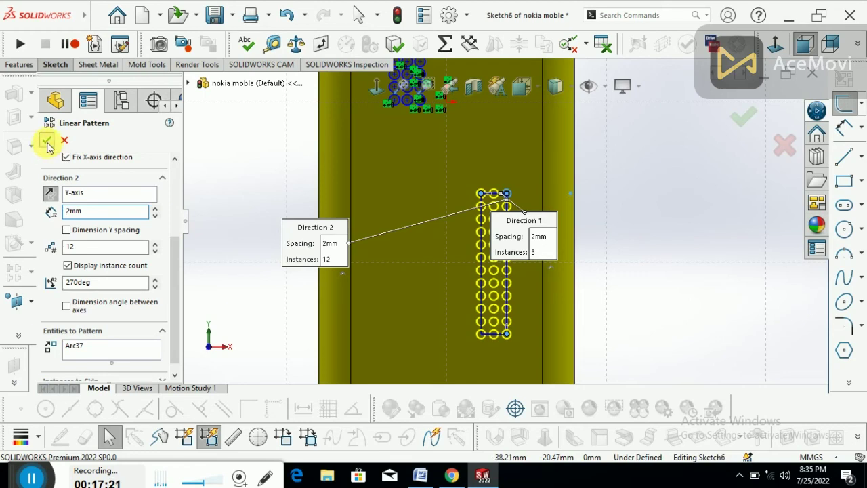
pyautogui.click(47, 141)
# Undo the lower hole pattern and stray circle to back out of the Sketch6 edit
pyautogui.press('z')
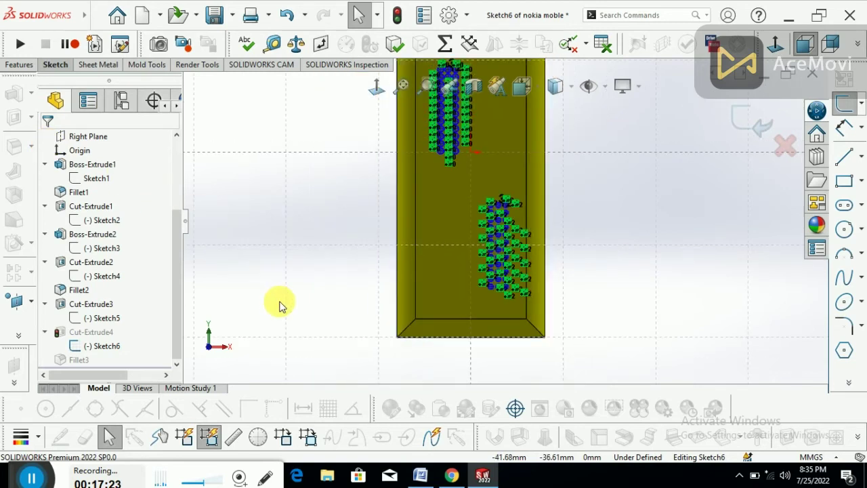
pyautogui.scroll(-3, 499, 258)
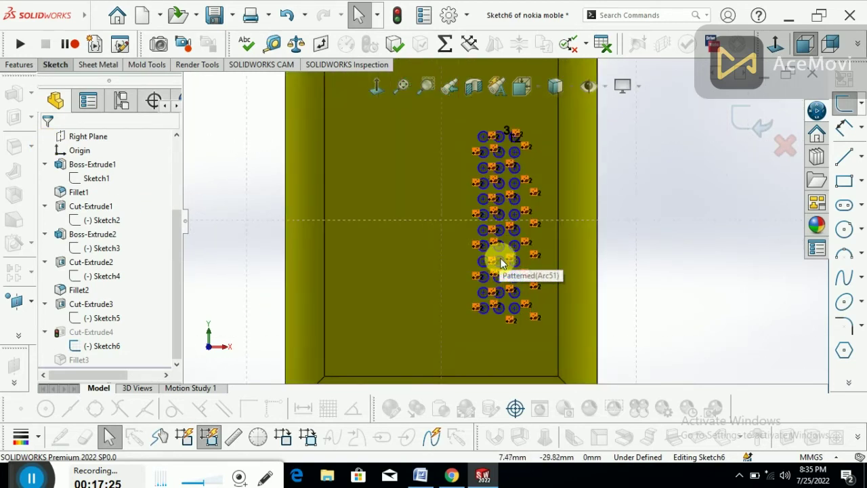
pyautogui.click(403, 312)
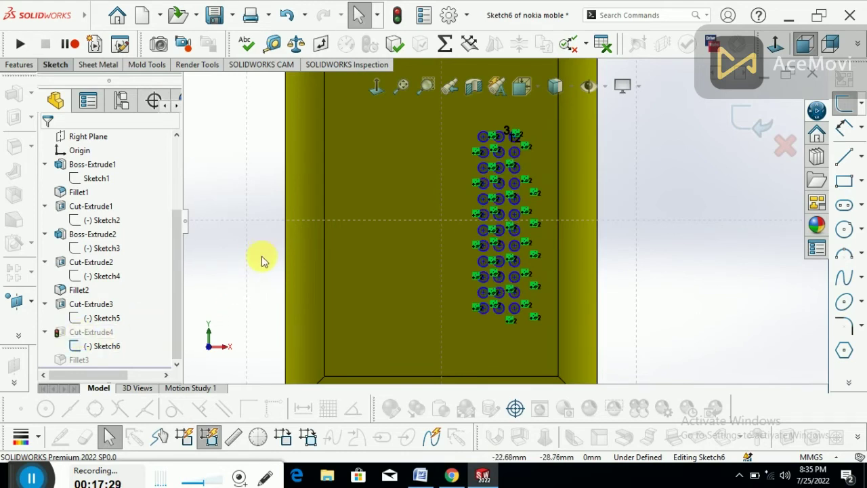
pyautogui.click(286, 16)
pyautogui.scroll(3, 499, 203)
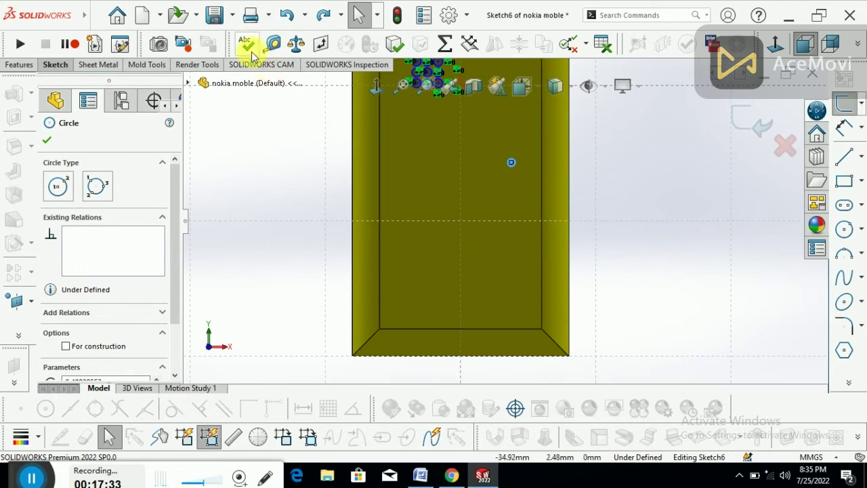
pyautogui.click(287, 15)
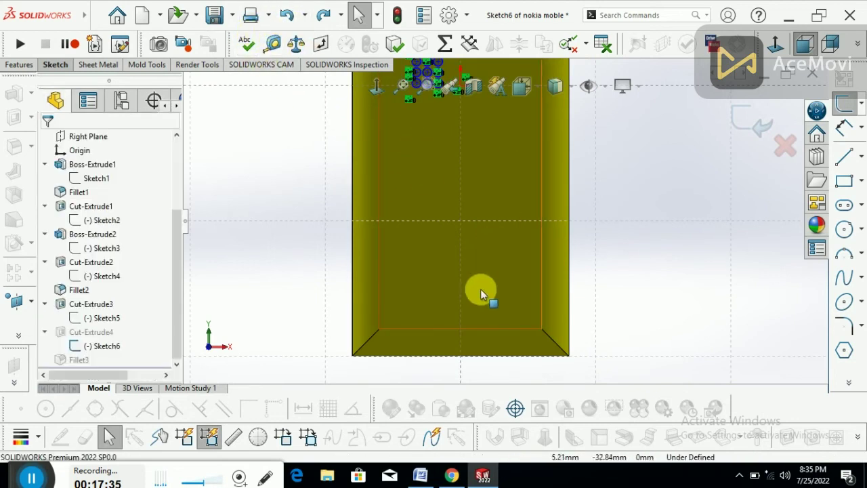
pyautogui.scroll(3, 504, 228)
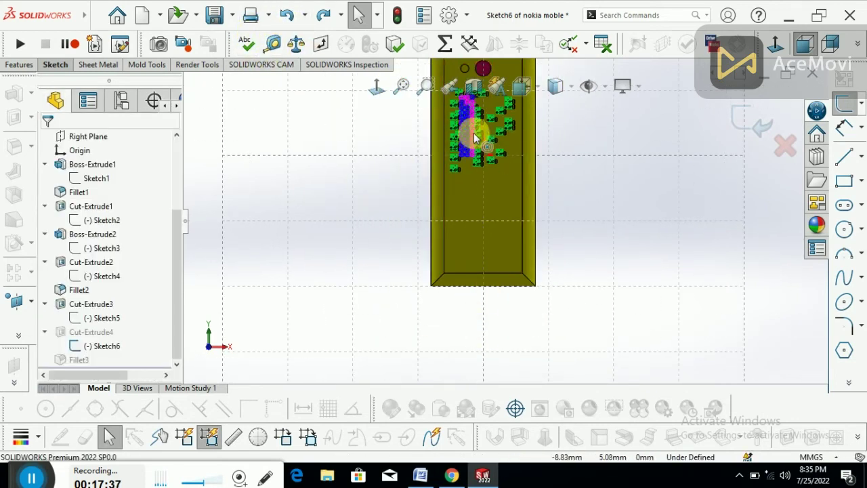
pyautogui.scroll(2, 437, 349)
pyautogui.scroll(-3, 523, 177)
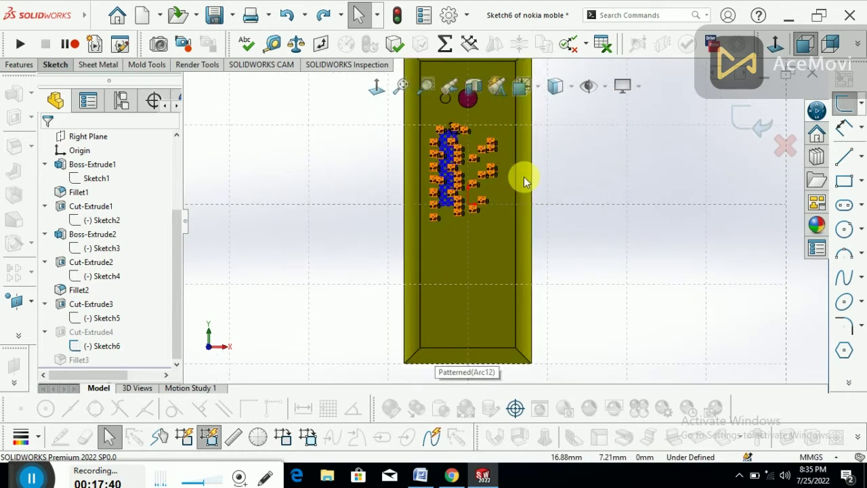
pyautogui.click(289, 20)
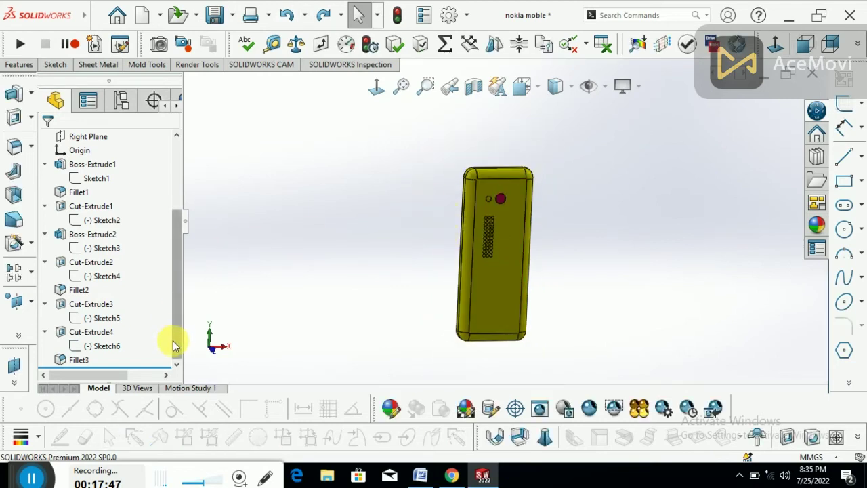
# Open Fillet3 for editing from its right-click menu
pyautogui.click(80, 363)
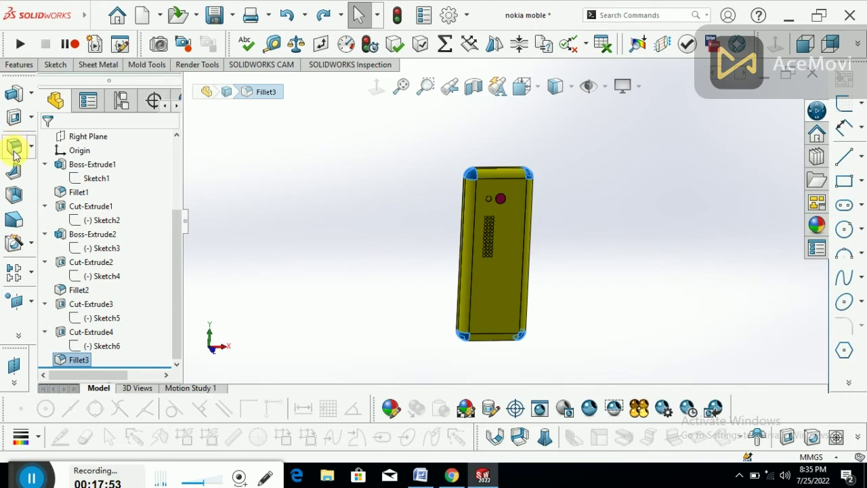
pyautogui.rightClick(71, 364)
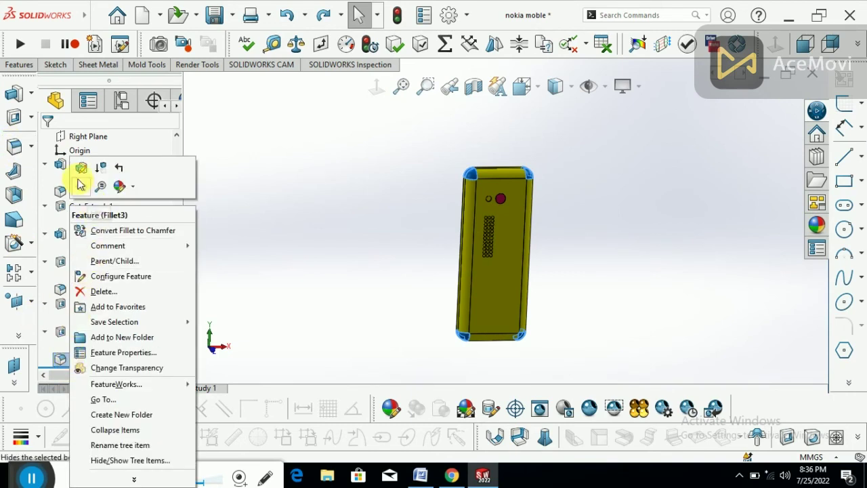
pyautogui.click(478, 161)
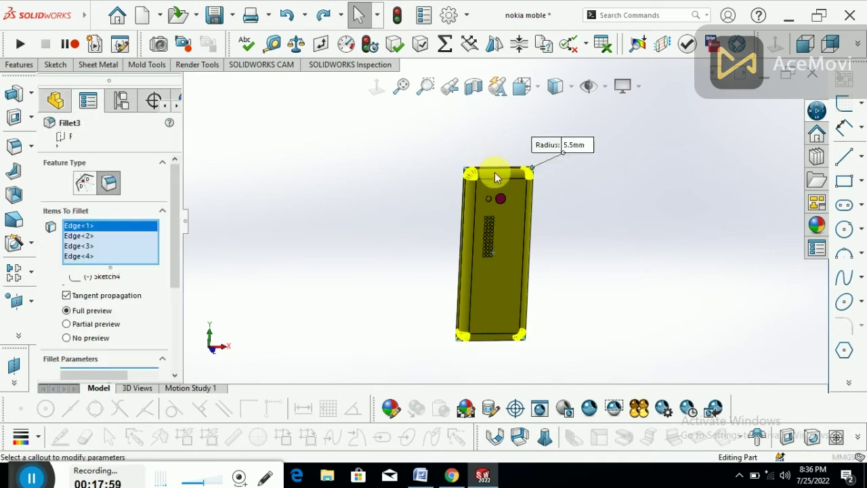
pyautogui.scroll(-3, 484, 169)
pyautogui.scroll(-3, 484, 170)
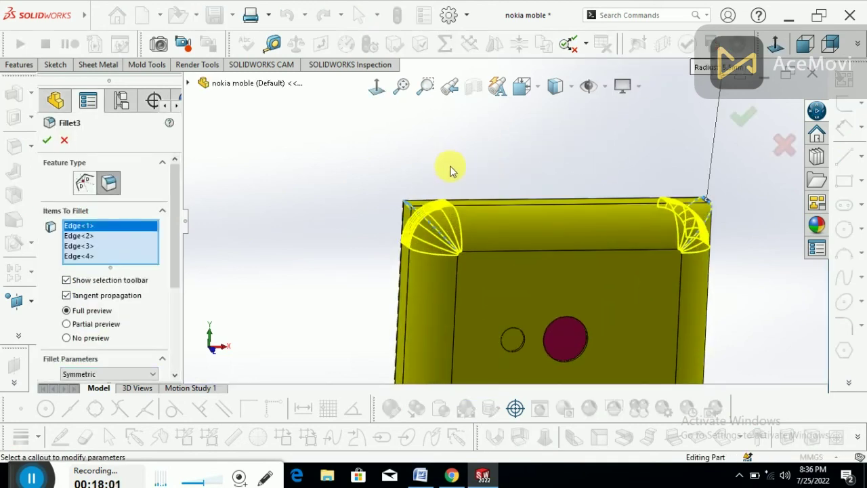
# Deselect and reselect the left corner edge, keep the 5.5 mm radius, and confirm Fillet3
pyautogui.moveTo(411, 170)
pyautogui.mouseDown(button='middle')
pyautogui.moveTo(451, 187)
pyautogui.moveTo(451, 234)
pyautogui.mouseUp(button='middle')
pyautogui.click(429, 220)
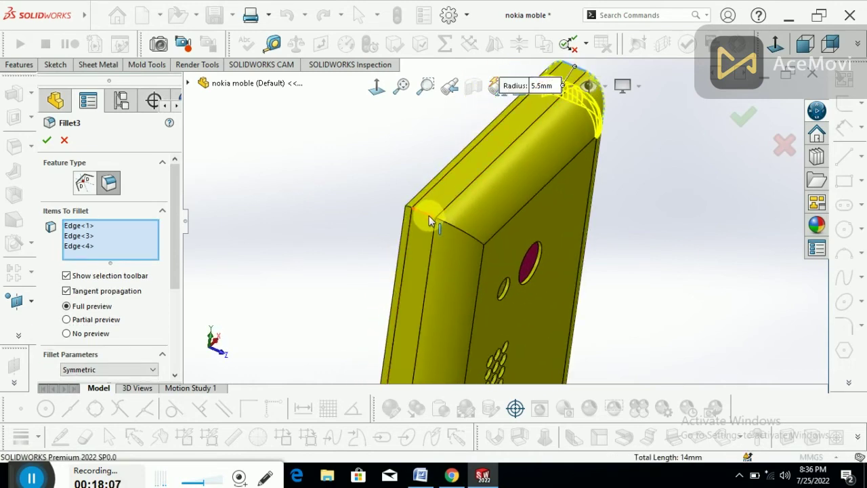
pyautogui.click(429, 216)
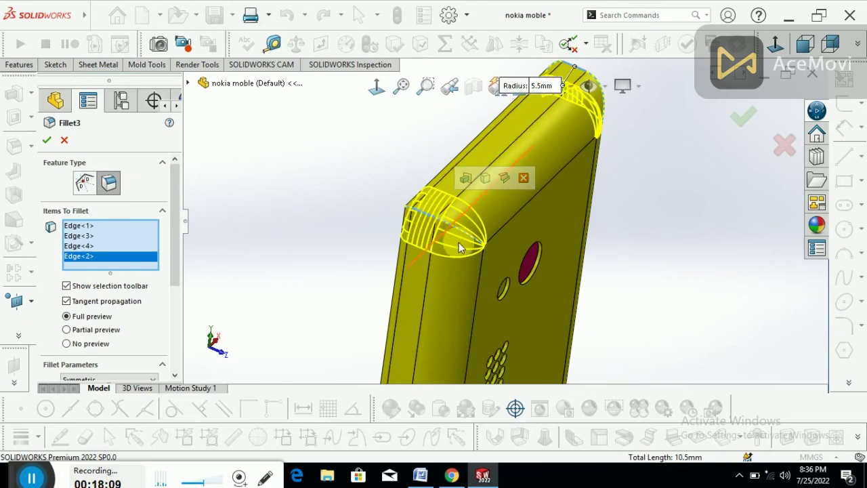
pyautogui.scroll(2, 344, 271)
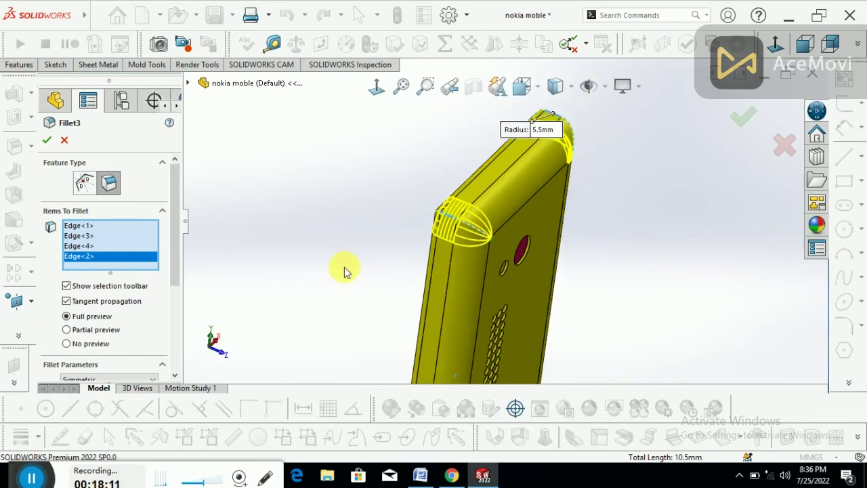
pyautogui.scroll(1, 344, 271)
pyautogui.scroll(2, 407, 215)
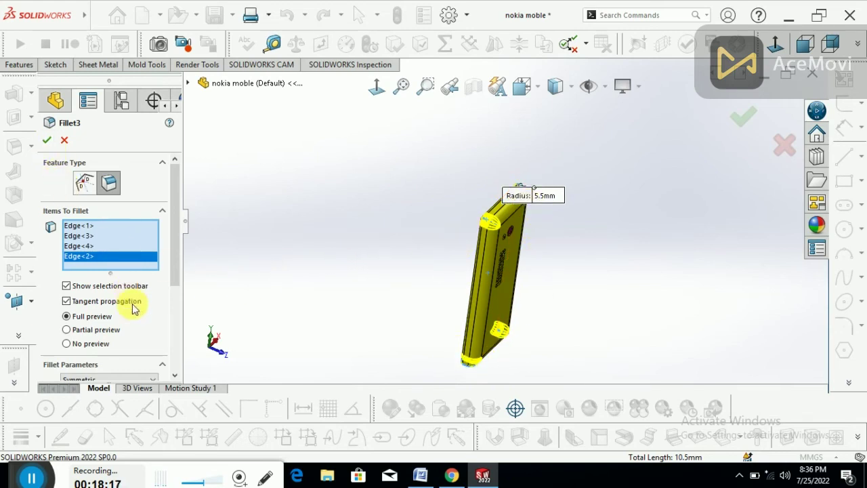
pyautogui.moveTo(174, 277); pyautogui.dragTo(180, 359)
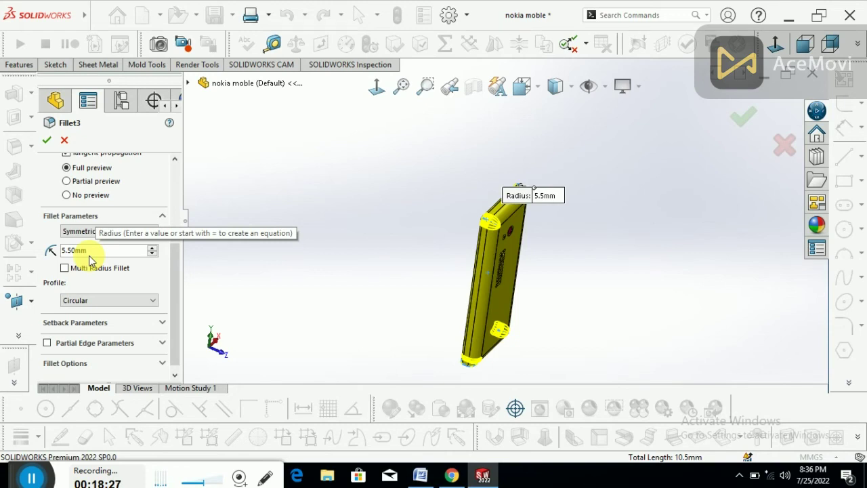
pyautogui.click(48, 141)
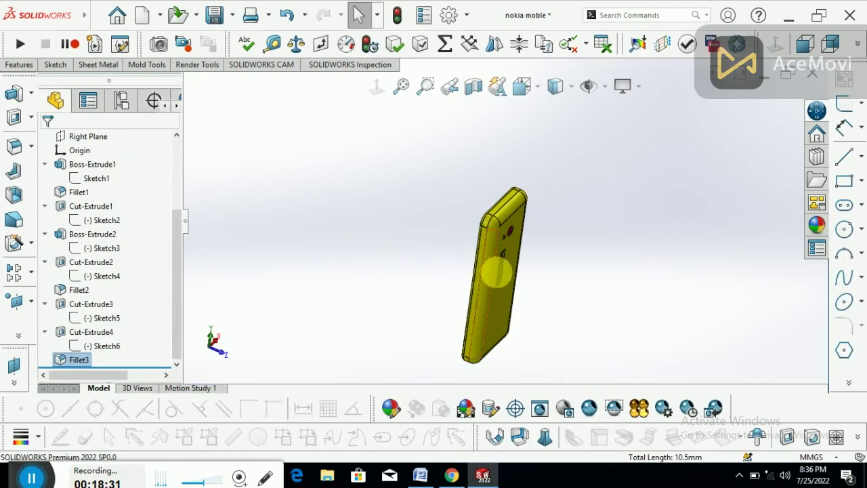
# Recolour the phone body cyan-teal in Edit Appearance, after trying red, orange and yellow
pyautogui.moveTo(513, 314)
pyautogui.mouseDown(button='middle')
pyautogui.moveTo(550, 324)
pyautogui.moveTo(590, 265)
pyautogui.moveTo(587, 281)
pyautogui.mouseUp(button='middle')
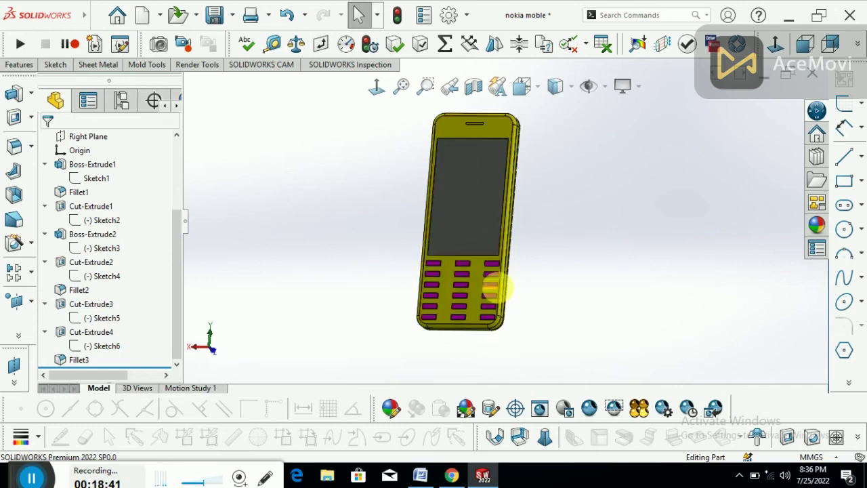
pyautogui.click(390, 409)
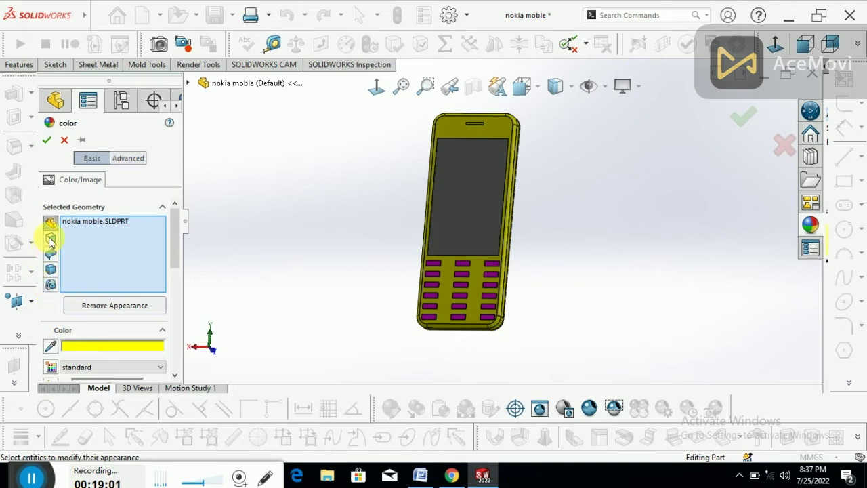
pyautogui.moveTo(174, 254); pyautogui.dragTo(174, 304)
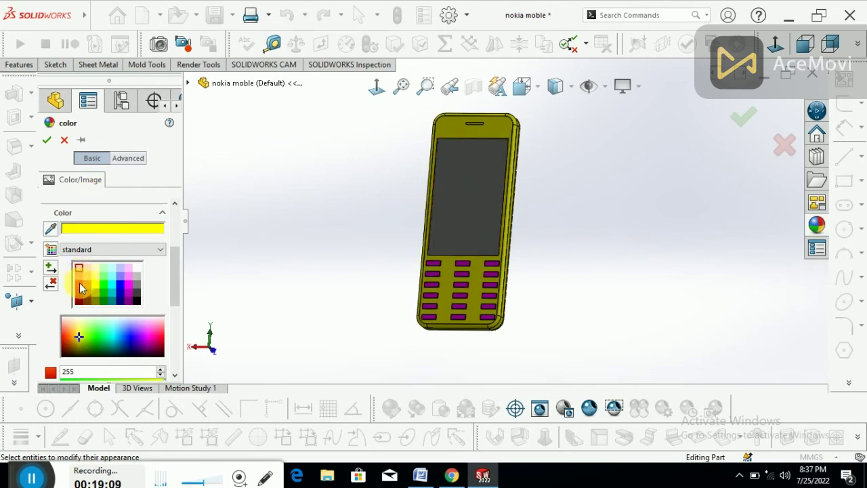
pyautogui.click(80, 288)
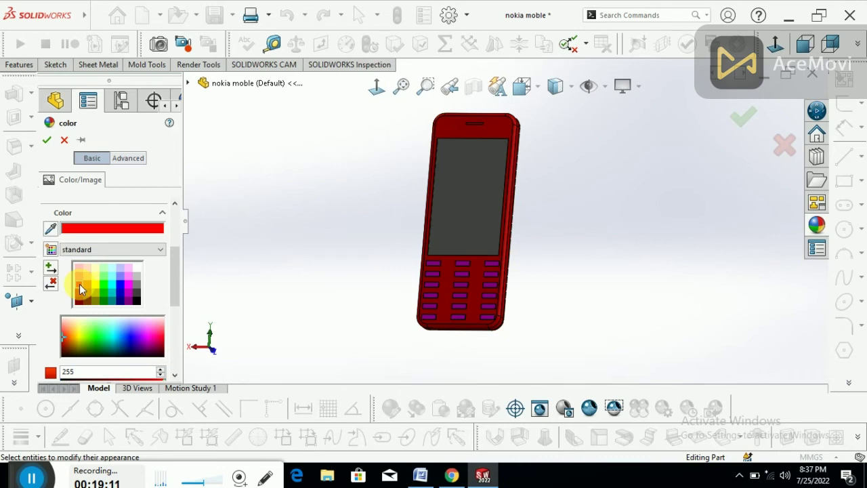
pyautogui.click(86, 283)
pyautogui.click(102, 290)
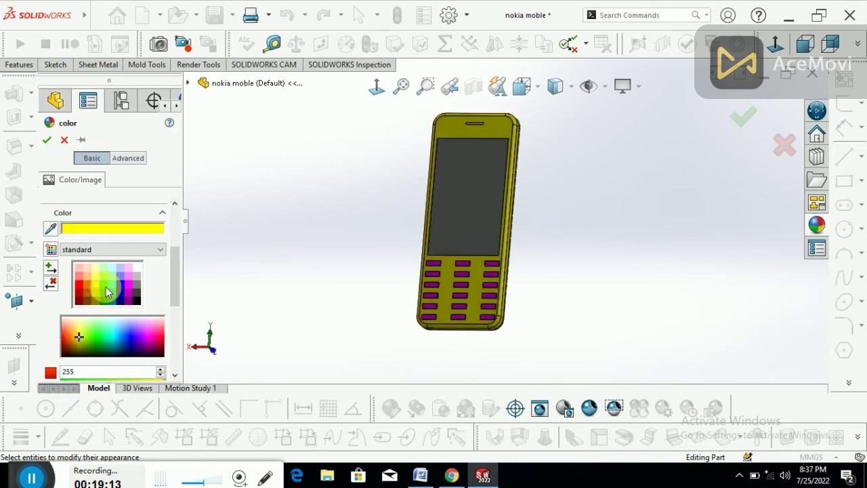
pyautogui.click(114, 293)
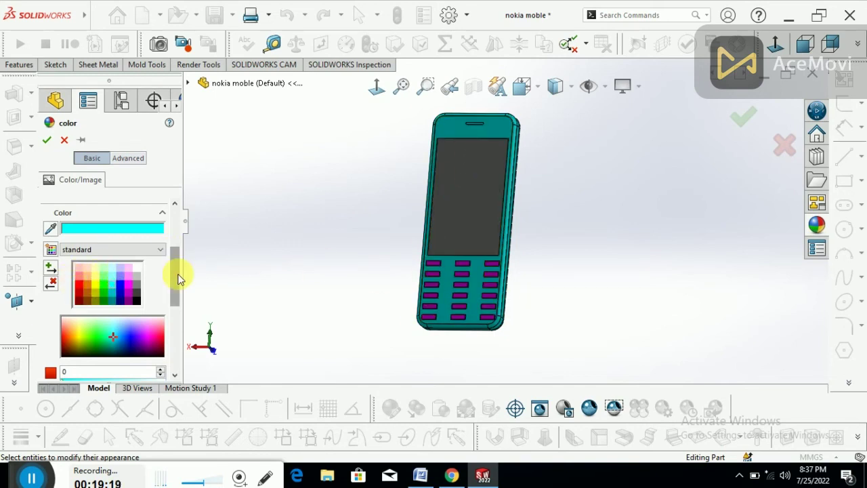
pyautogui.click(46, 142)
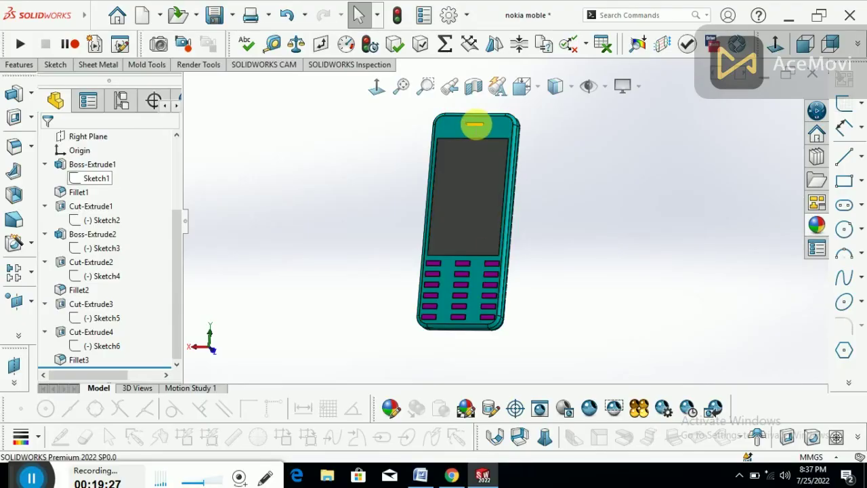
# Select the earpiece slot face for an appearance edit, with the face filter on
pyautogui.scroll(-2, 482, 132)
pyautogui.scroll(-2, 481, 146)
pyautogui.scroll(-3, 488, 162)
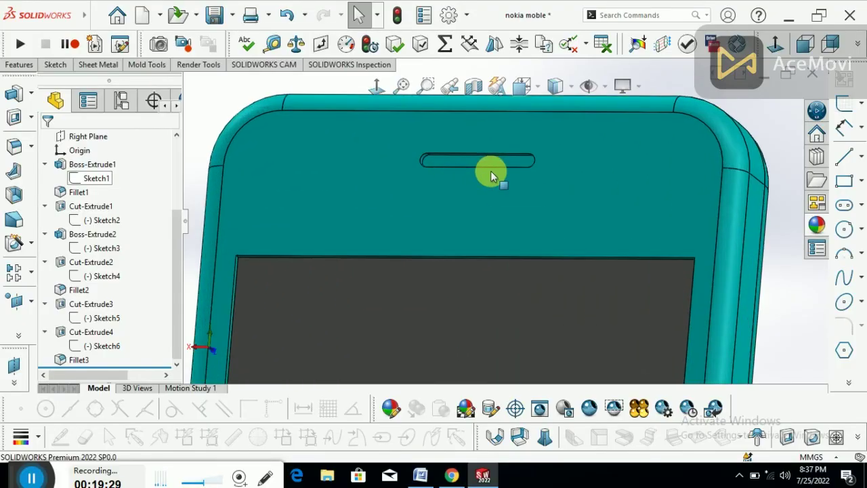
pyautogui.click(456, 163)
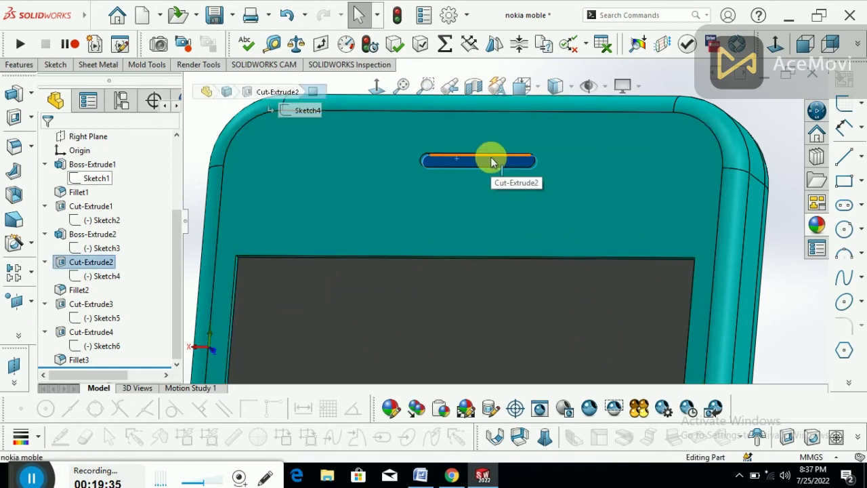
pyautogui.click(392, 407)
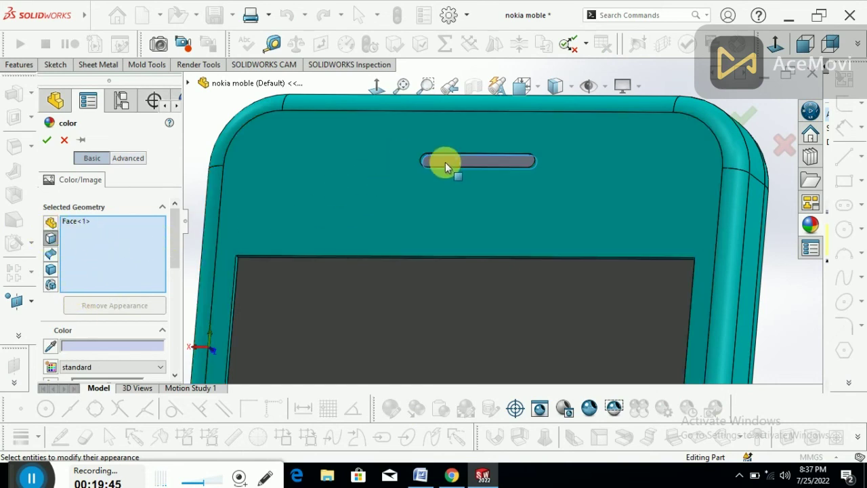
pyautogui.click(52, 237)
# Make the earpiece slot black after trying yellow, cyan and grey, and accept it
pyautogui.moveTo(178, 244); pyautogui.dragTo(177, 279)
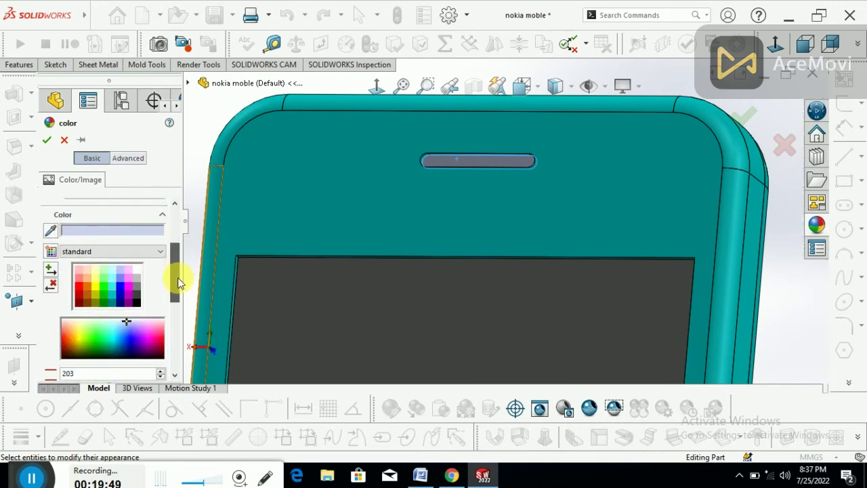
pyautogui.click(94, 275)
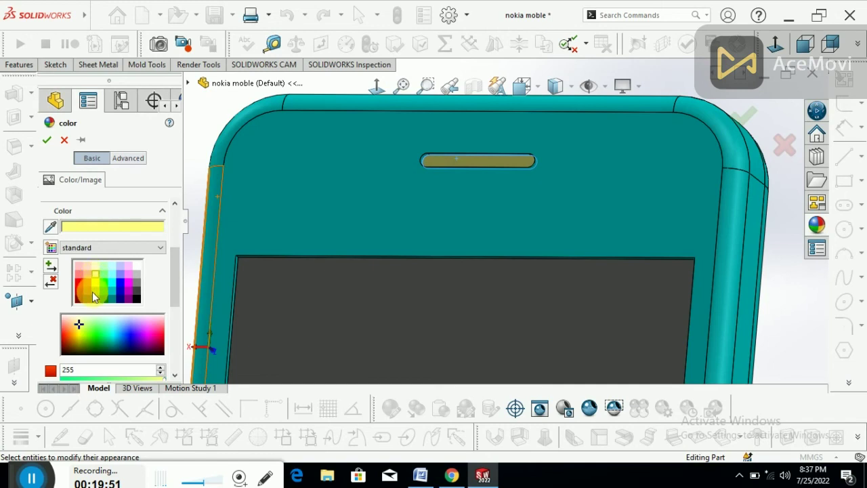
pyautogui.click(113, 282)
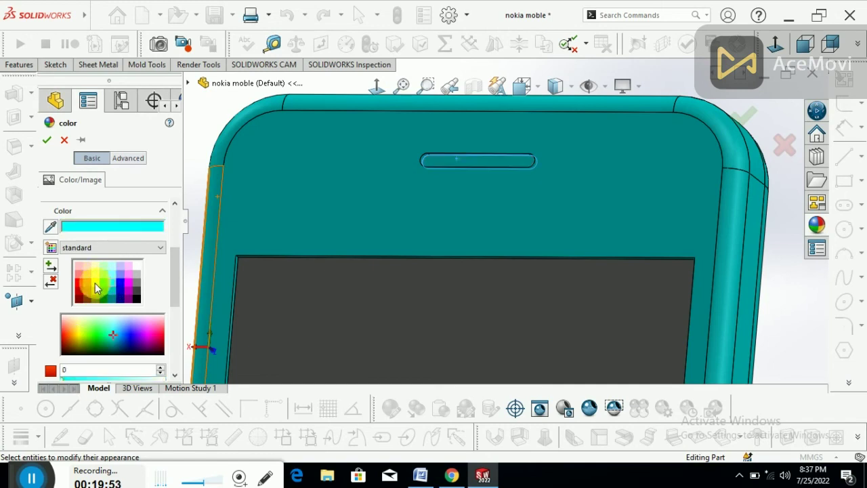
pyautogui.click(108, 283)
pyautogui.click(138, 298)
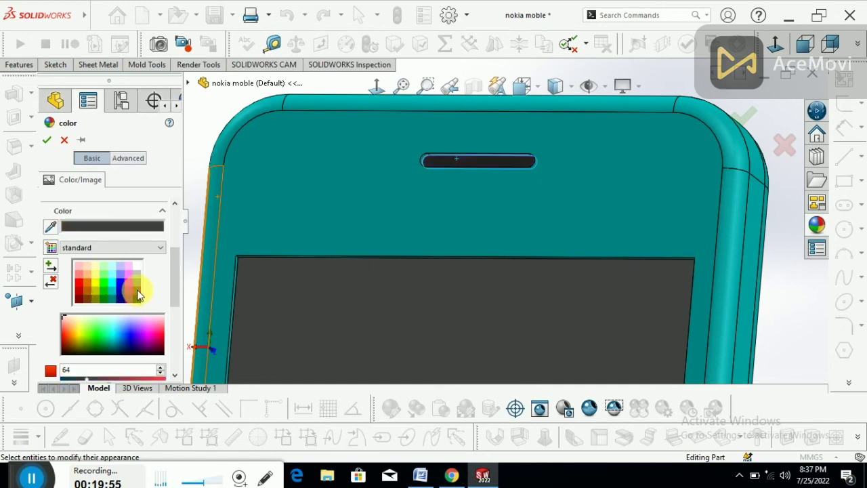
pyautogui.click(139, 272)
pyautogui.click(139, 300)
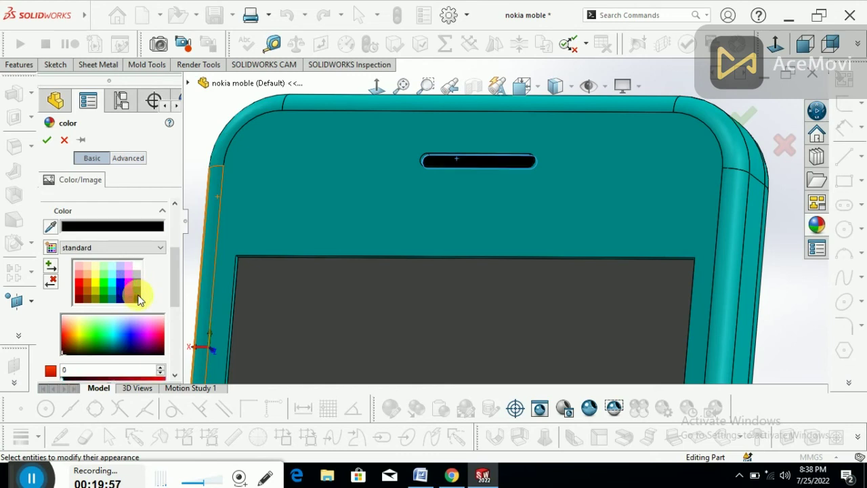
pyautogui.click(47, 140)
pyautogui.scroll(3, 457, 145)
# Zoom to the keypad and start an appearance edit limited to individual faces
pyautogui.scroll(2, 494, 199)
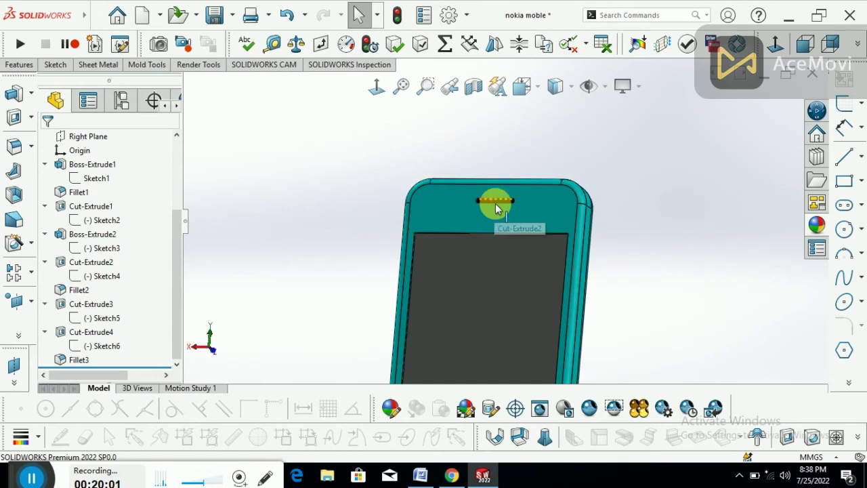
pyautogui.scroll(1, 497, 206)
pyautogui.scroll(1, 507, 211)
pyautogui.scroll(-2, 515, 315)
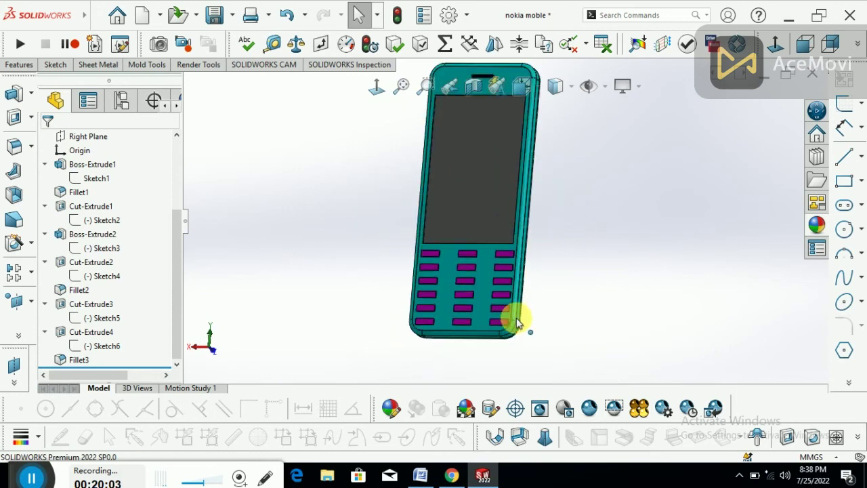
pyautogui.scroll(-1, 514, 311)
pyautogui.scroll(-2, 508, 231)
pyautogui.scroll(1, 396, 239)
pyautogui.scroll(1, 454, 235)
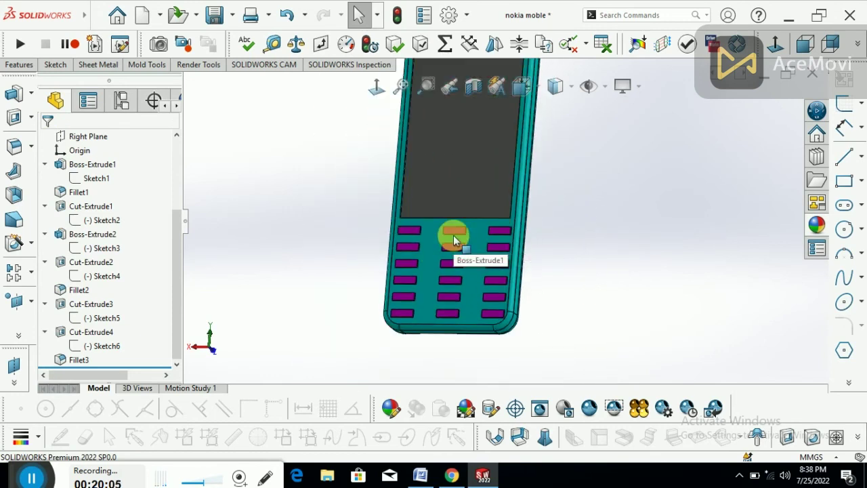
pyautogui.scroll(-1, 454, 232)
pyautogui.click(391, 409)
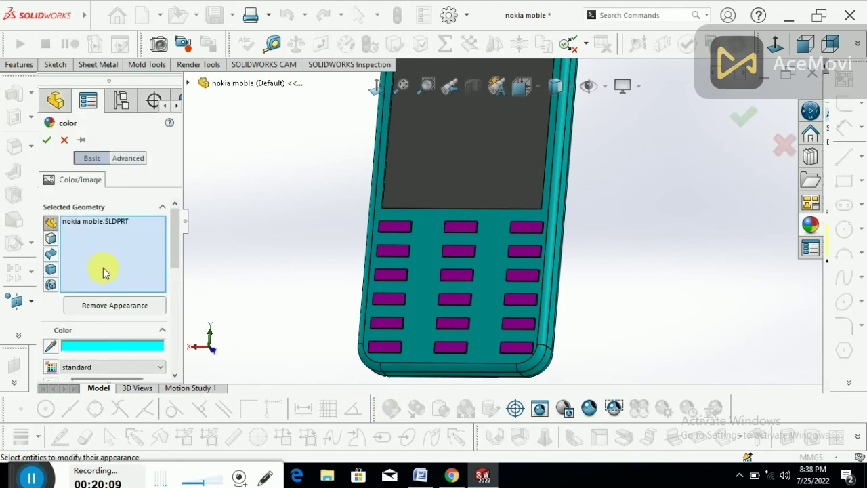
pyautogui.click(52, 238)
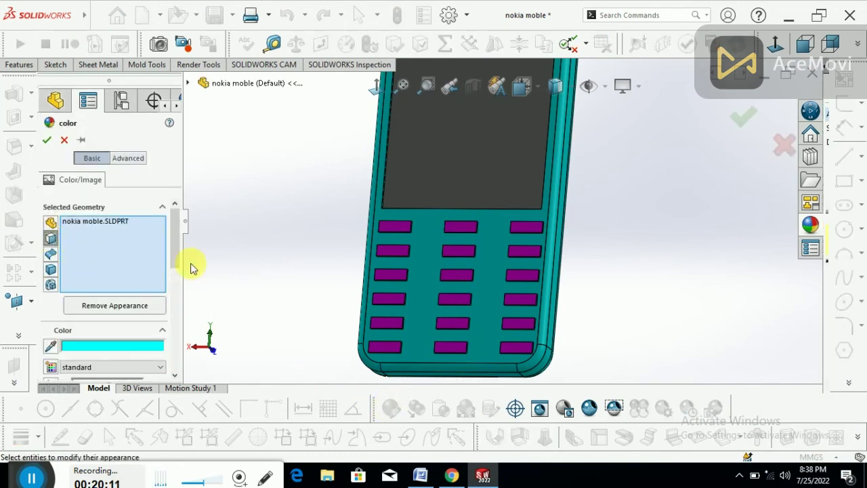
# Add the nine key faces of the top three keypad rows to the recolour
pyautogui.click(389, 227)
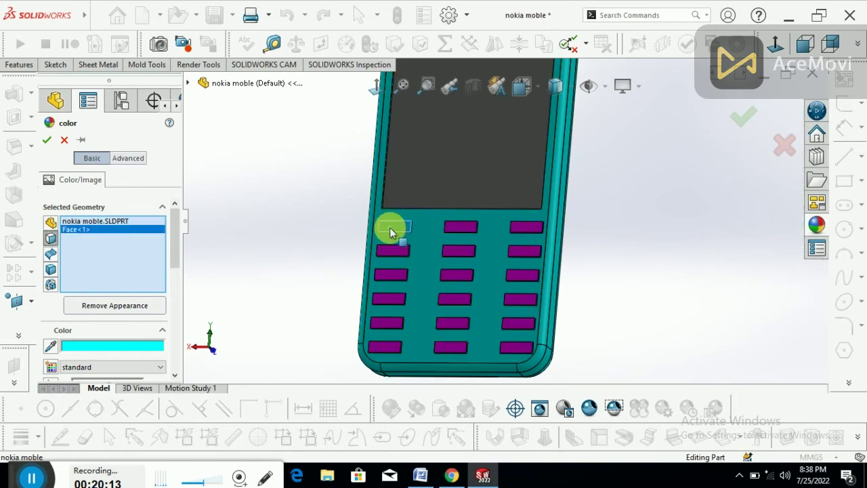
pyautogui.click(526, 229)
pyautogui.click(523, 255)
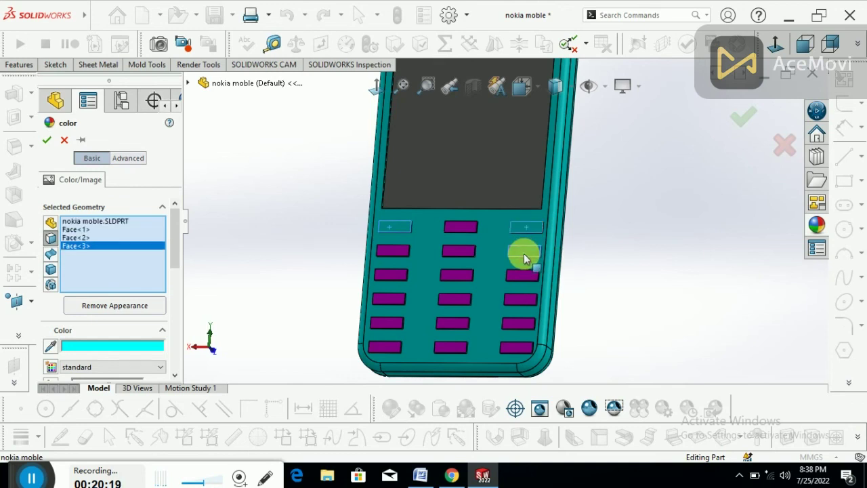
pyautogui.click(456, 249)
pyautogui.click(458, 236)
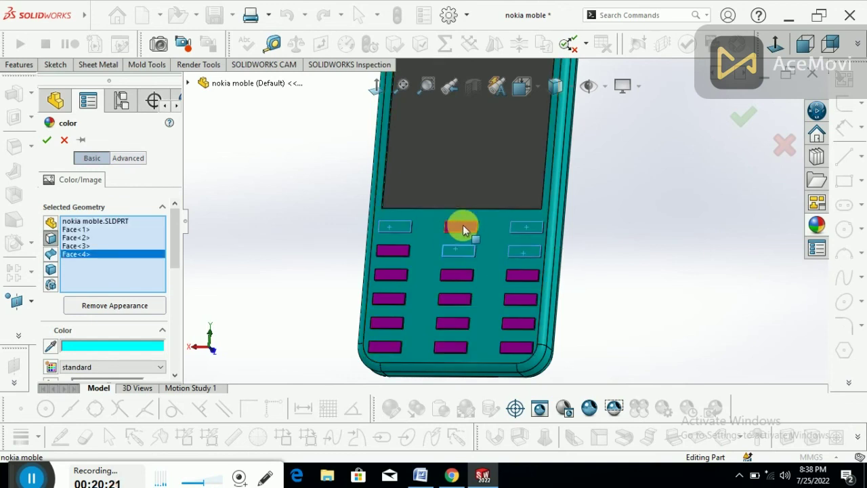
pyautogui.click(390, 249)
pyautogui.click(394, 275)
pyautogui.click(460, 276)
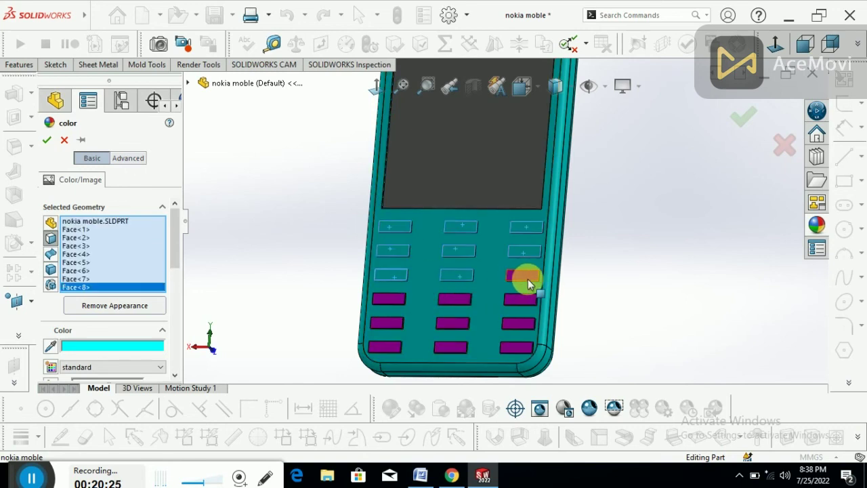
pyautogui.click(533, 276)
# Add the remaining nine bottom-row key faces and accept the teal colour for all keys
pyautogui.click(526, 300)
pyautogui.click(458, 300)
pyautogui.click(394, 300)
pyautogui.click(394, 326)
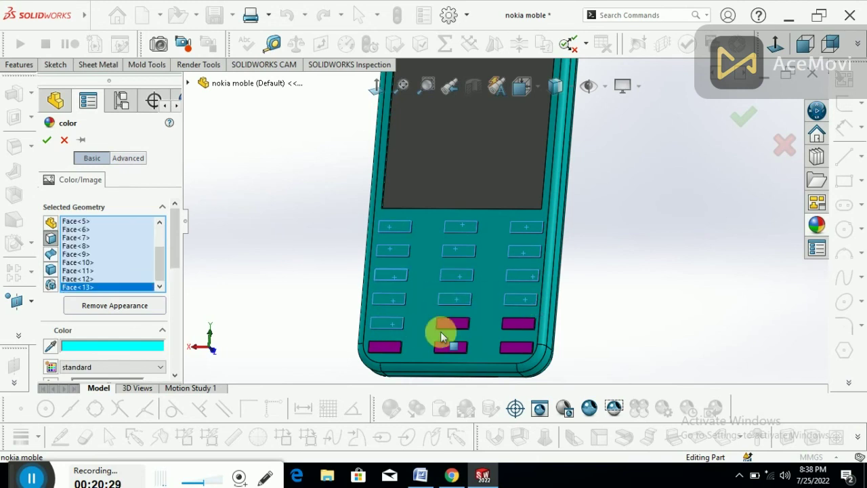
pyautogui.click(450, 323)
pyautogui.click(517, 323)
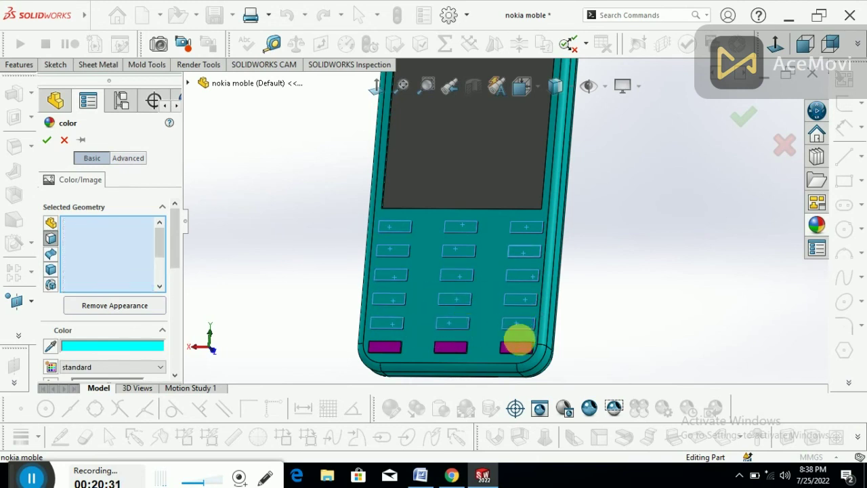
pyautogui.click(520, 346)
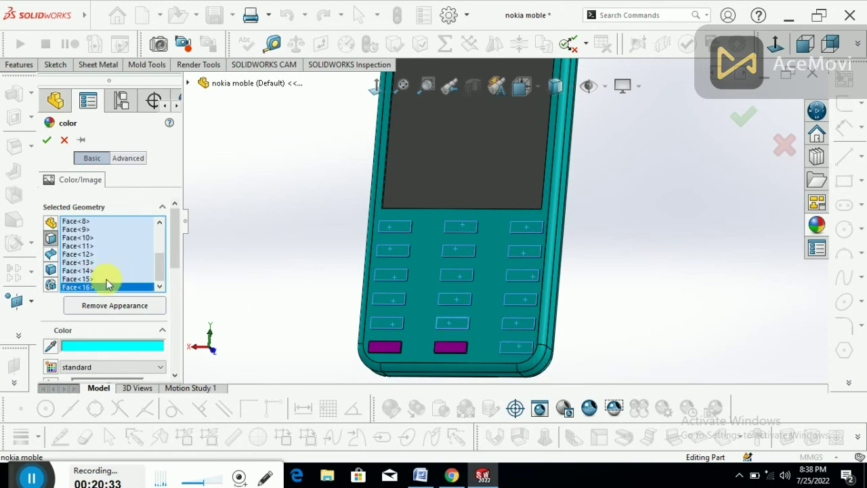
pyautogui.click(445, 347)
pyautogui.click(398, 348)
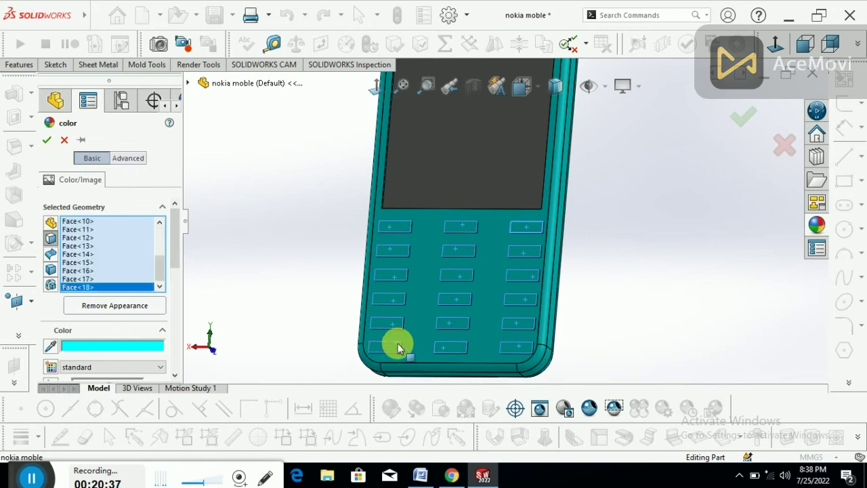
pyautogui.scroll(2, 319, 309)
pyautogui.scroll(1, 400, 319)
pyautogui.scroll(2, 554, 270)
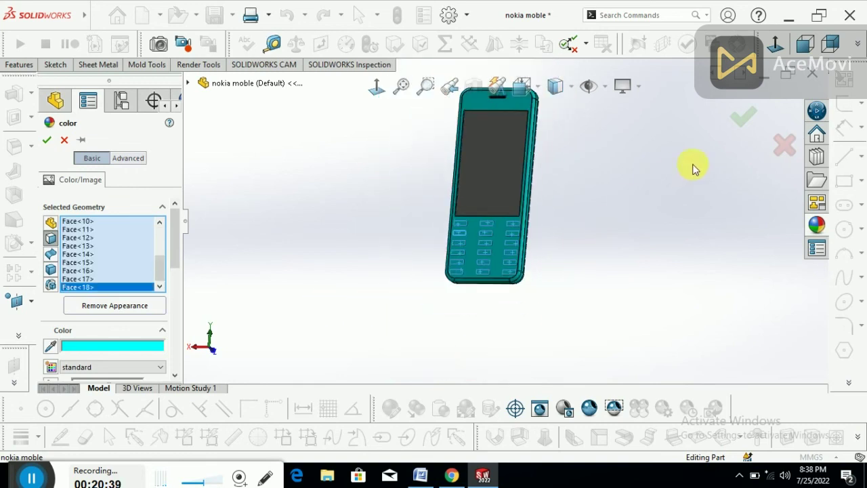
pyautogui.click(743, 122)
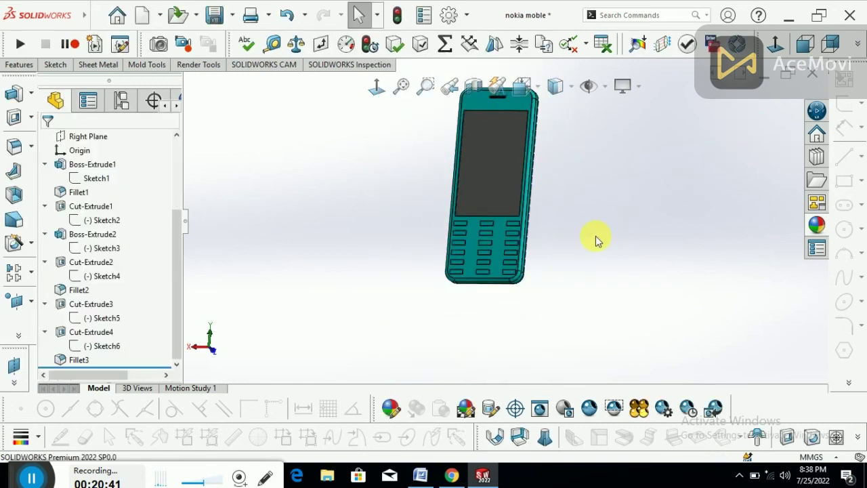
pyautogui.moveTo(529, 340)
pyautogui.mouseDown(button='middle')
pyautogui.moveTo(421, 217)
pyautogui.moveTo(634, 241)
pyautogui.mouseUp(button='middle')
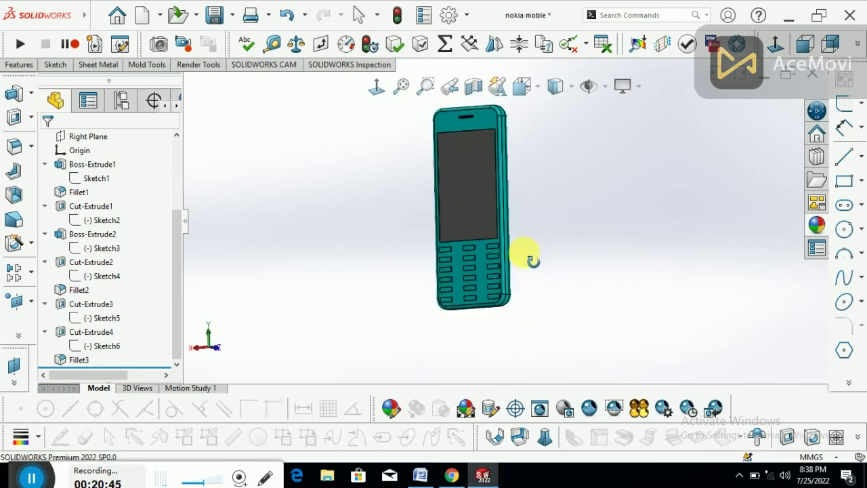